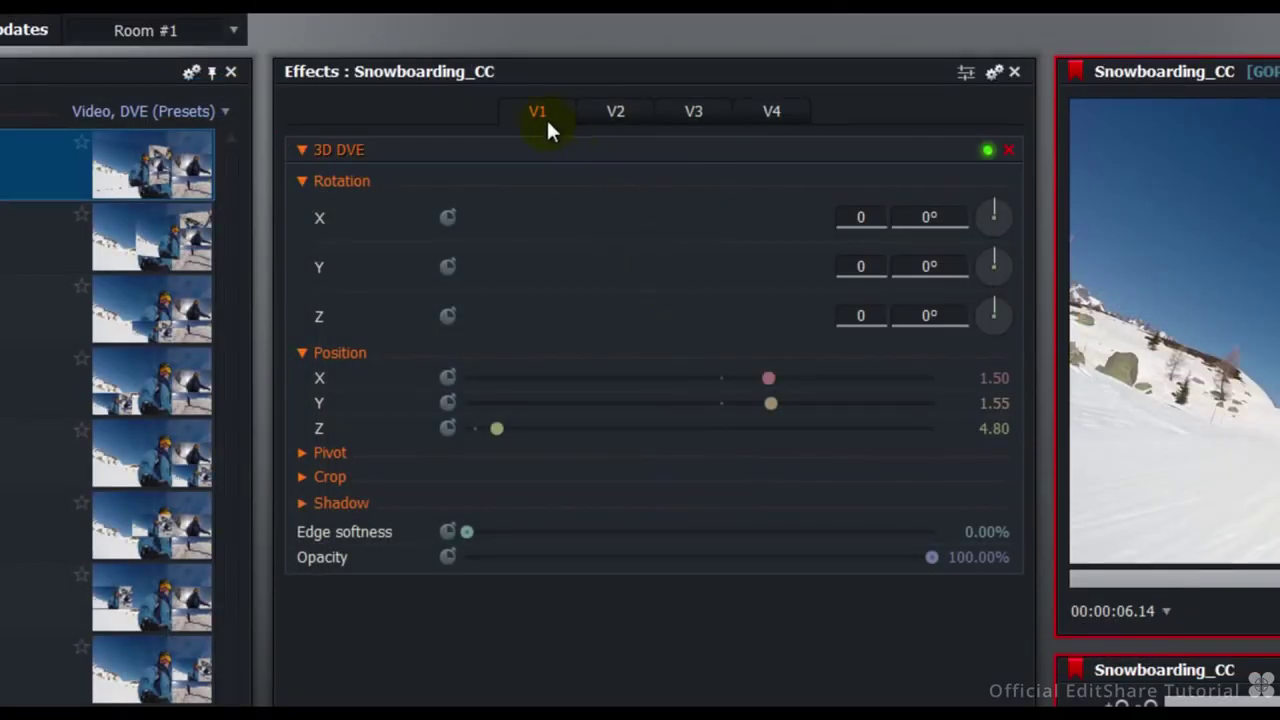
Step: Look through the 3D DVE settings of V2 and V3, and open V4's settings with the Crop parameters expanded
{"action": "left_click", "coordinate": [612, 114]}
{"action": "left_click", "coordinate": [694, 118]}
{"action": "left_click", "coordinate": [773, 114]}
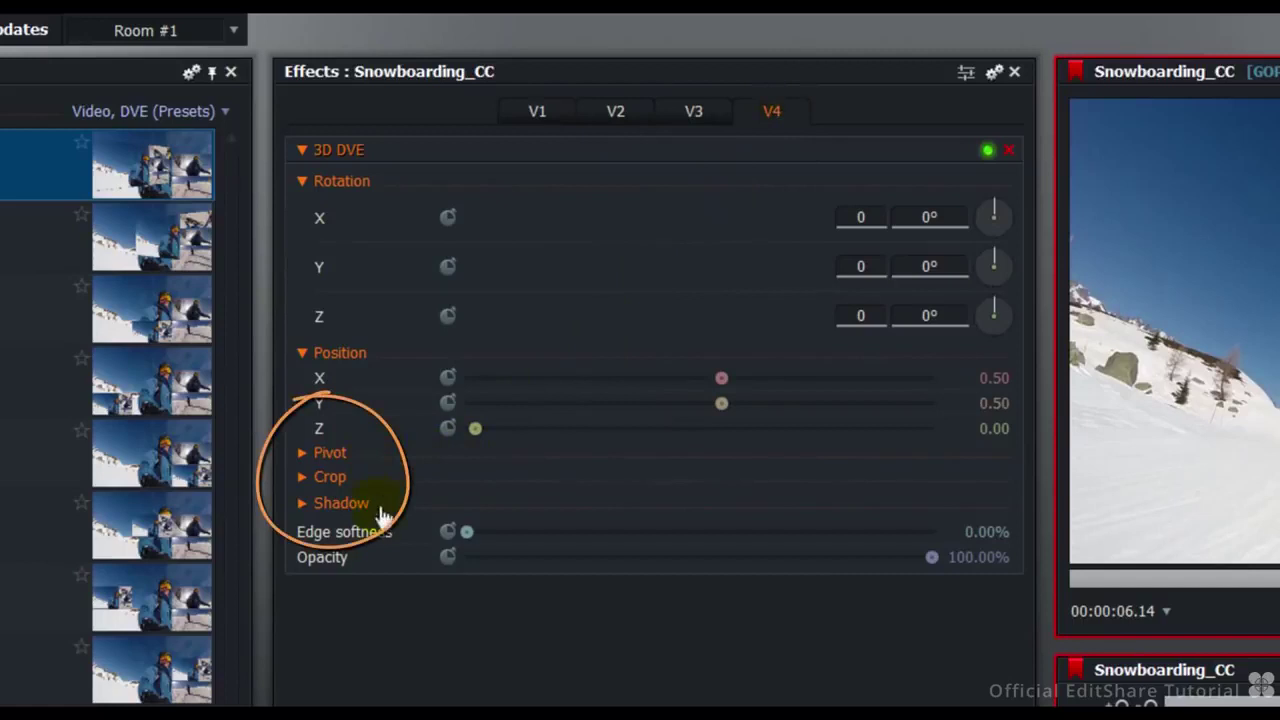
{"action": "left_click", "coordinate": [301, 479]}
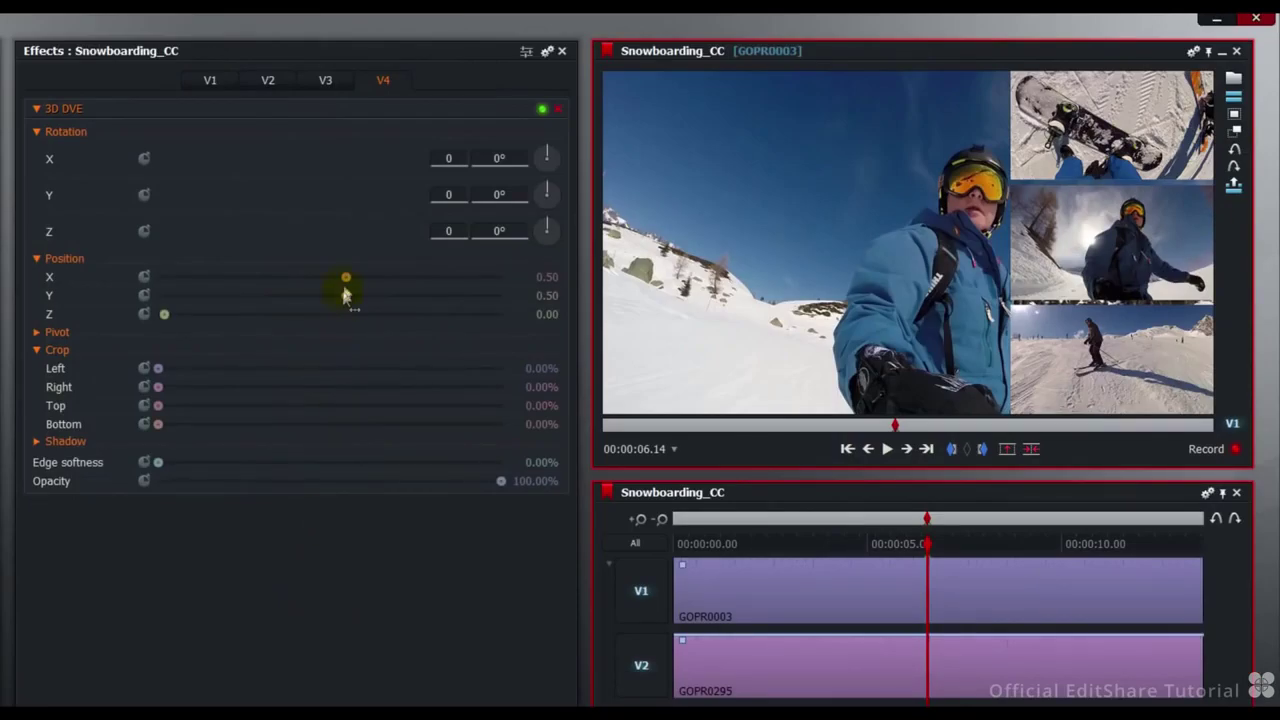
Step: Set the V4 3D DVE position to X 0.32, Y 0.38 and Z -0.92
{"action": "left_click_drag", "start_coordinate": [346, 283], "coordinate": [341, 281]}
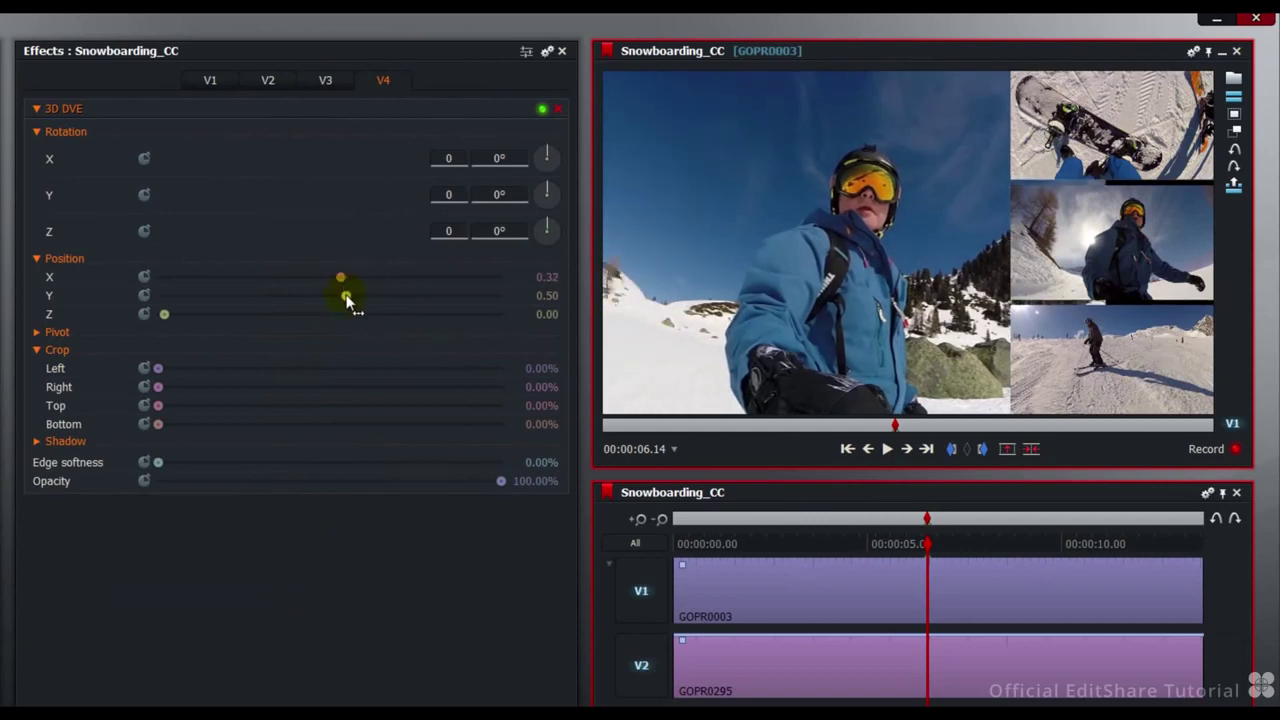
{"action": "left_click_drag", "start_coordinate": [347, 298], "coordinate": [347, 302]}
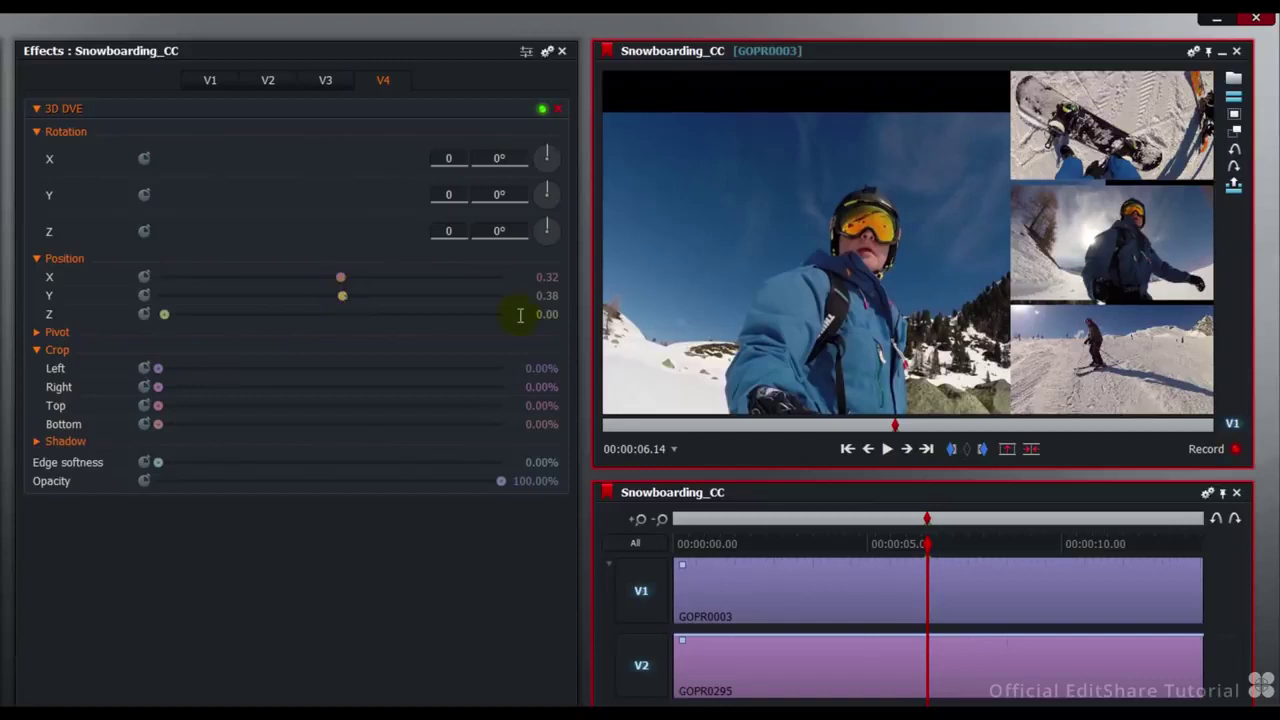
{"action": "left_click", "coordinate": [524, 313]}
{"action": "key", "text": "BackSpace"}
{"action": "type", "text": "-0.92"}
{"action": "key", "text": "Return"}
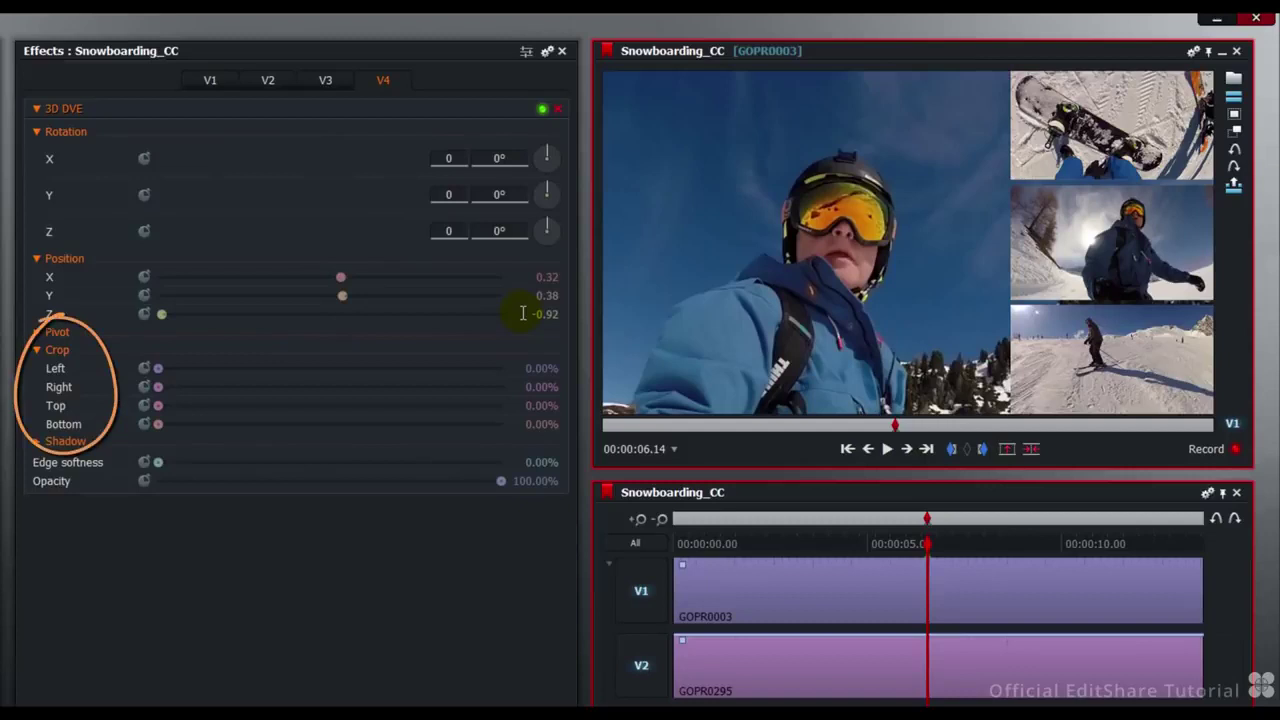
Step: Crop the V4 image by 22.48% on the right, 15.61% at the top and 39.42% at the bottom
{"action": "left_click_drag", "start_coordinate": [161, 392], "coordinate": [238, 395]}
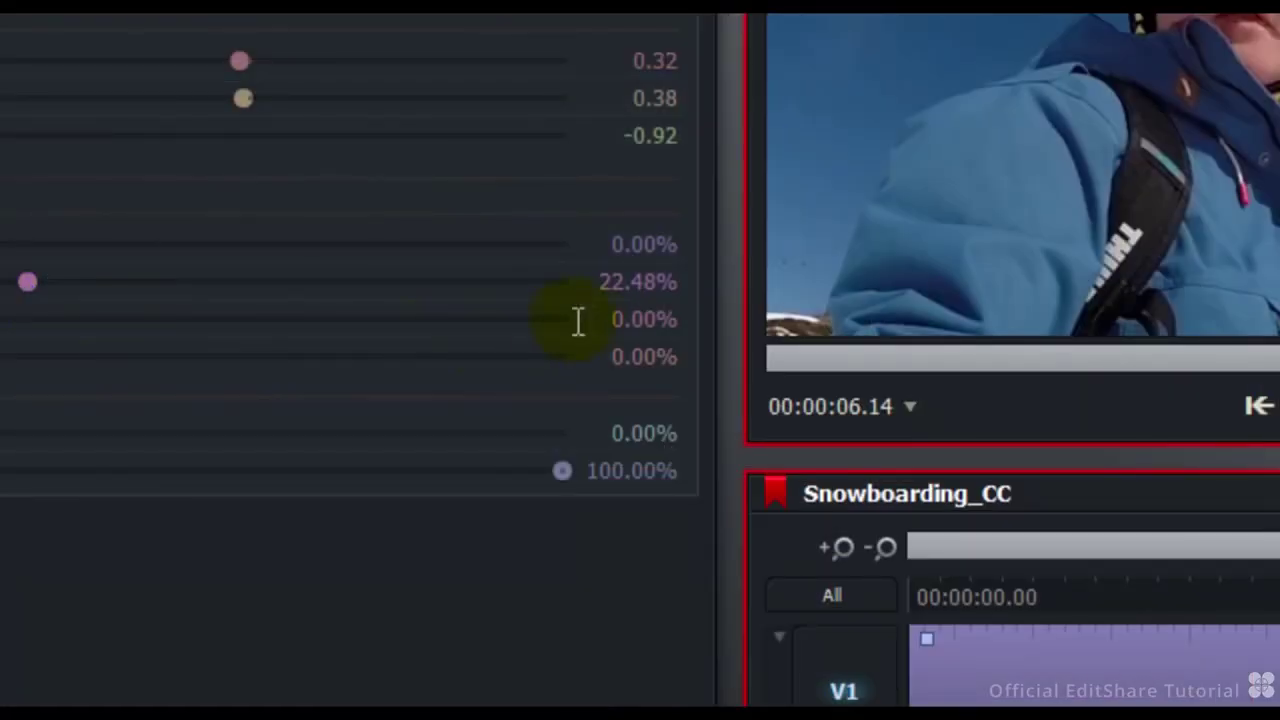
{"action": "left_click", "coordinate": [522, 404]}
{"action": "type", "text": "15.61"}
{"action": "key", "text": "Return"}
{"action": "key", "text": "Tab"}
{"action": "key", "text": "shift+Tab"}
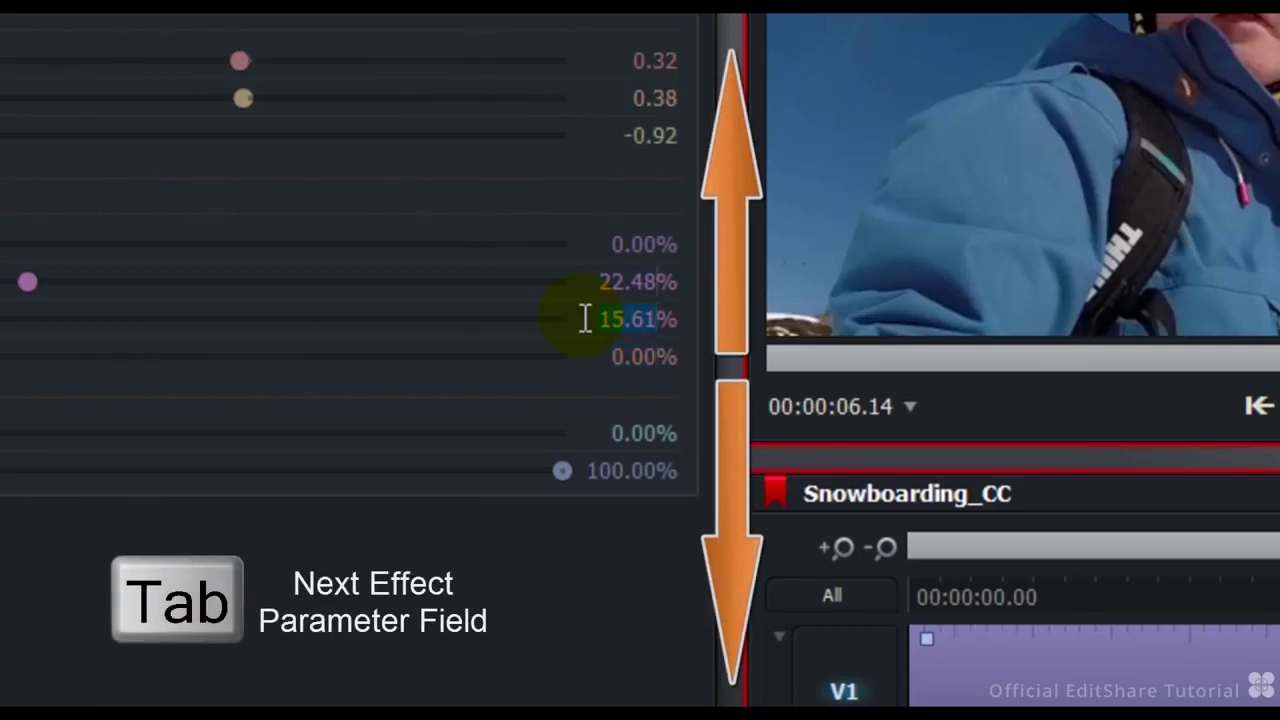
{"action": "key", "text": "shift+Tab"}
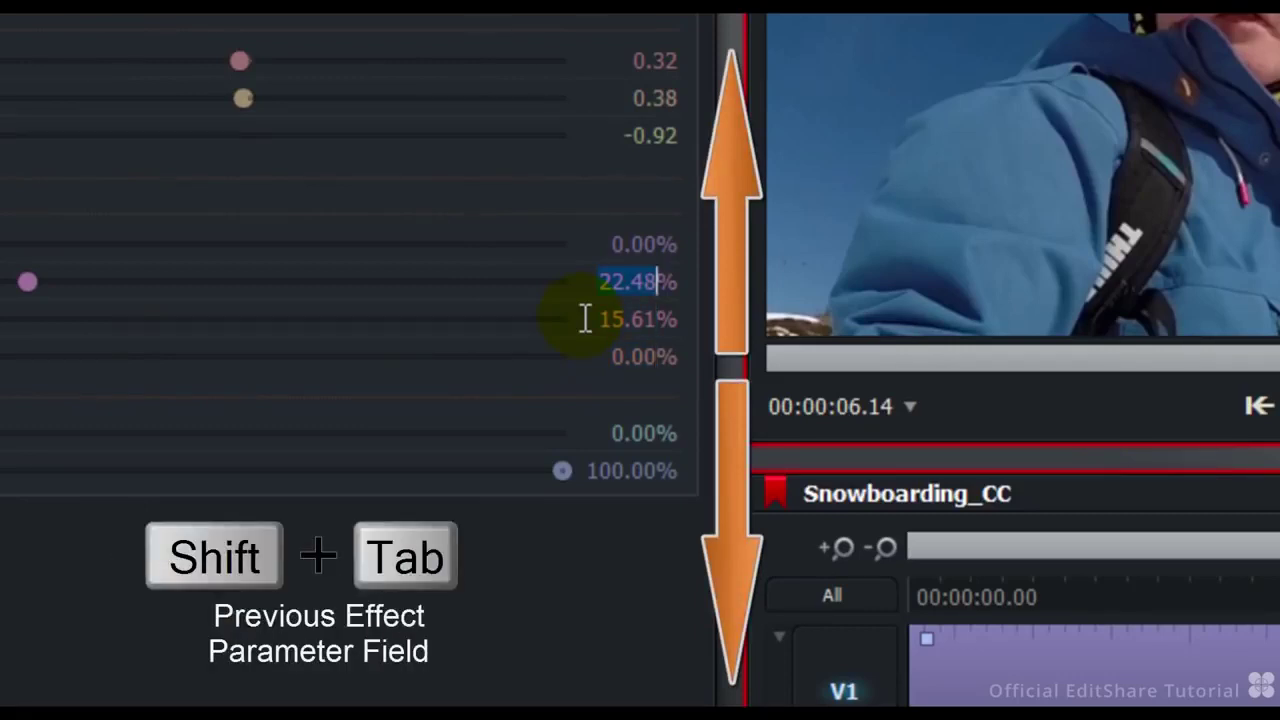
{"action": "key", "text": "Tab"}
{"action": "key", "text": "Tab"}
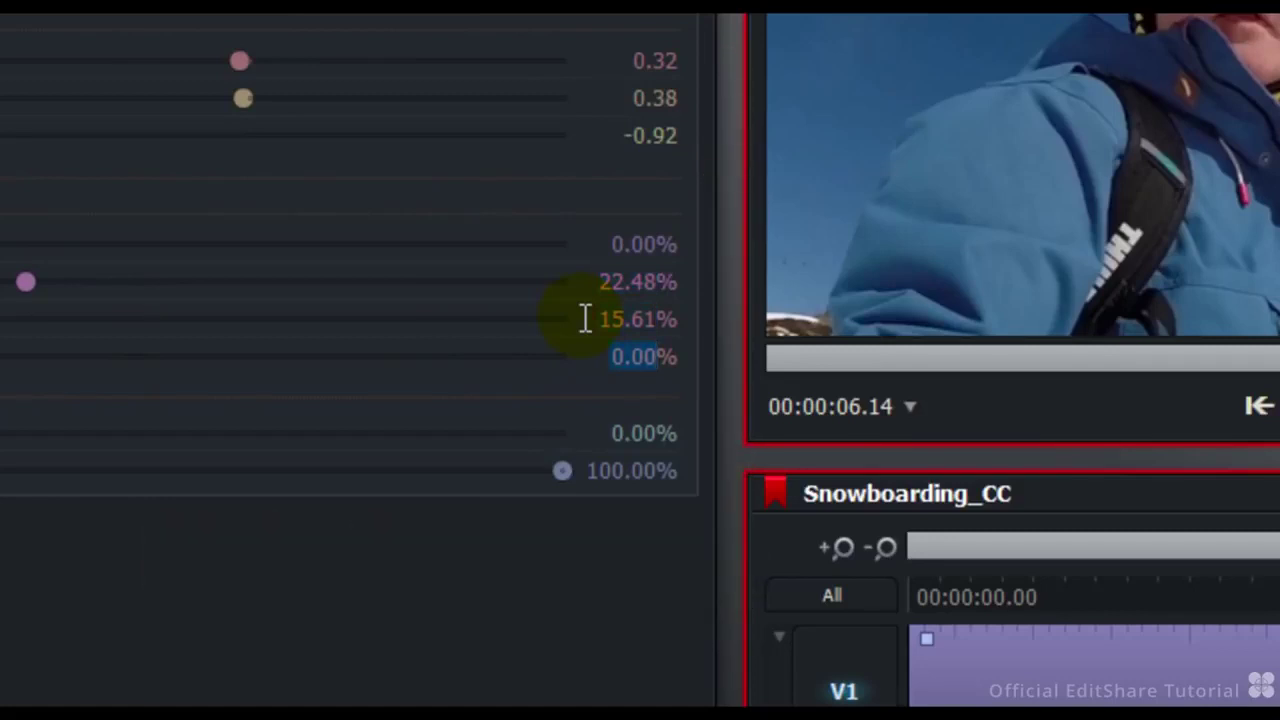
{"action": "type", "text": "39.42"}
{"action": "key", "text": "Return"}
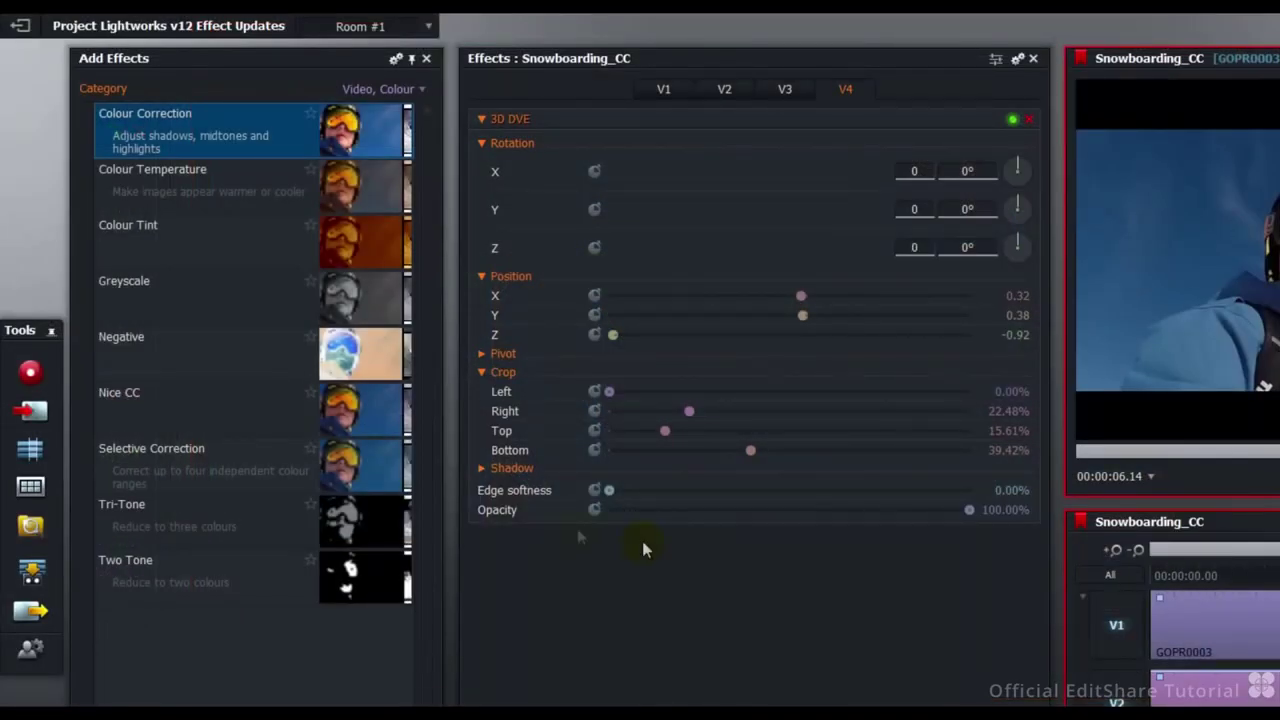
Step: Add the Selective Correction effect from the colour category to V4 and remove it again
{"action": "left_click", "coordinate": [229, 475]}
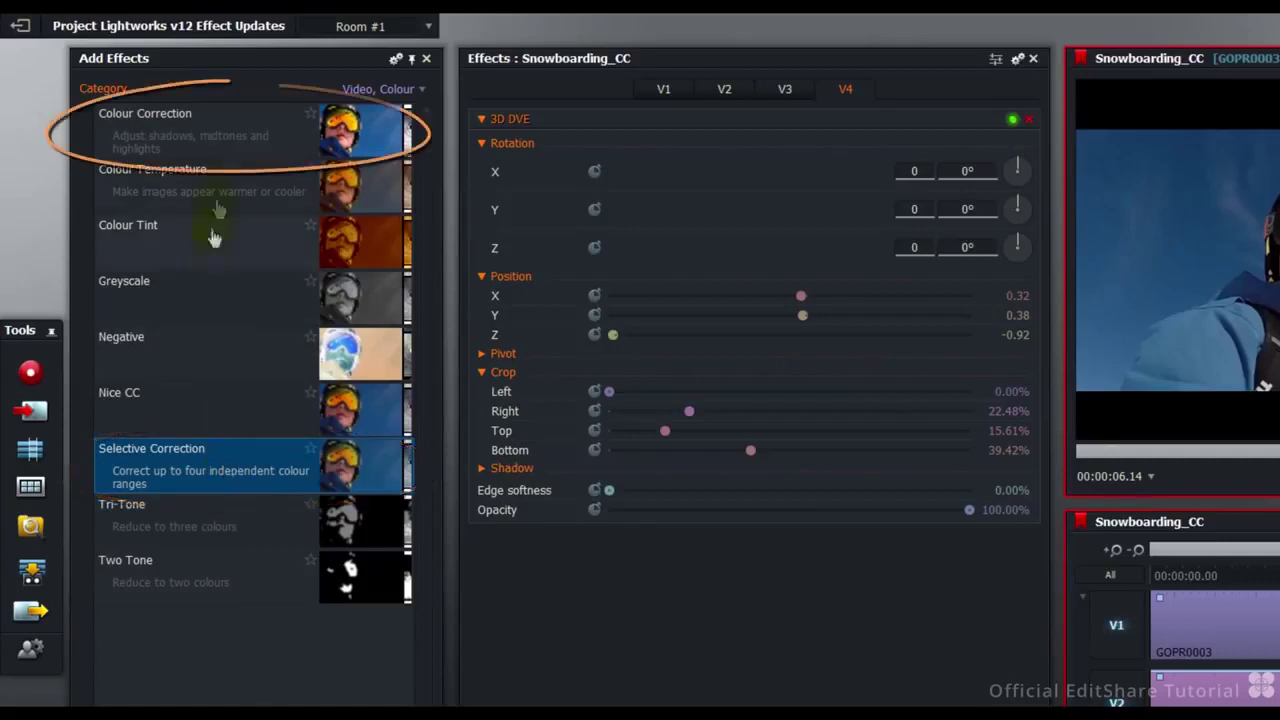
{"action": "left_click", "coordinate": [218, 140]}
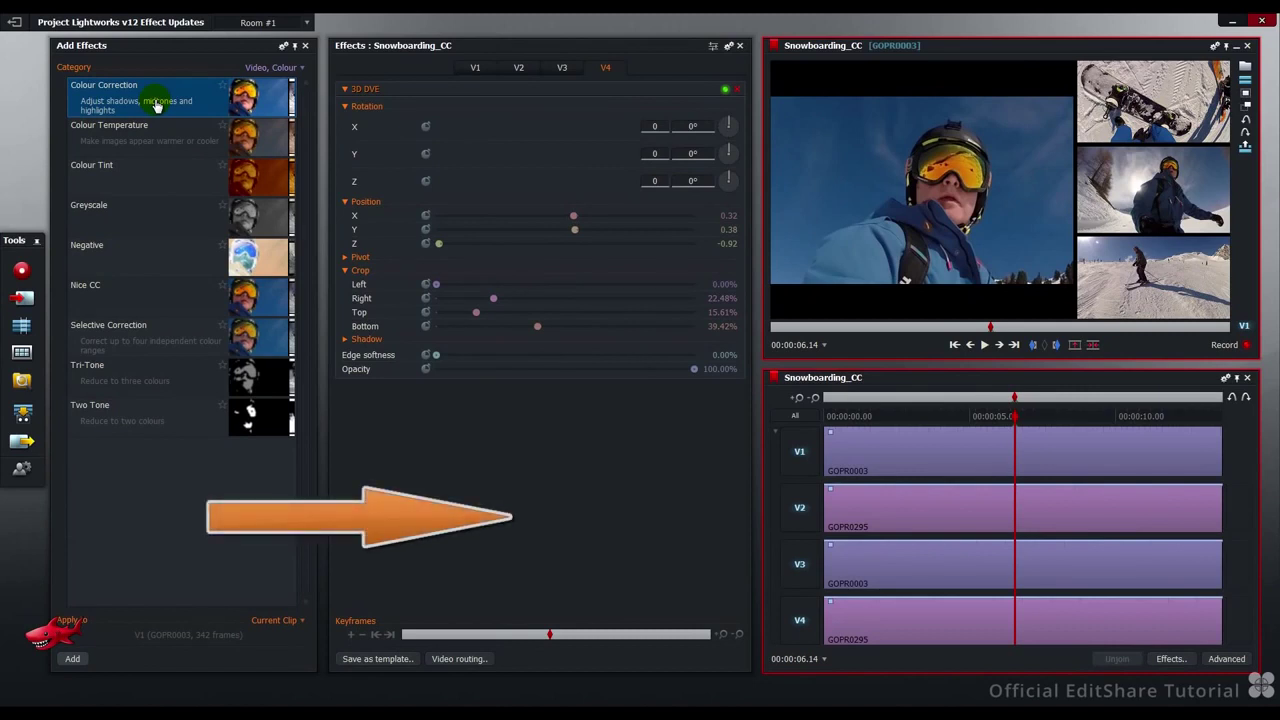
{"action": "left_click", "coordinate": [141, 343]}
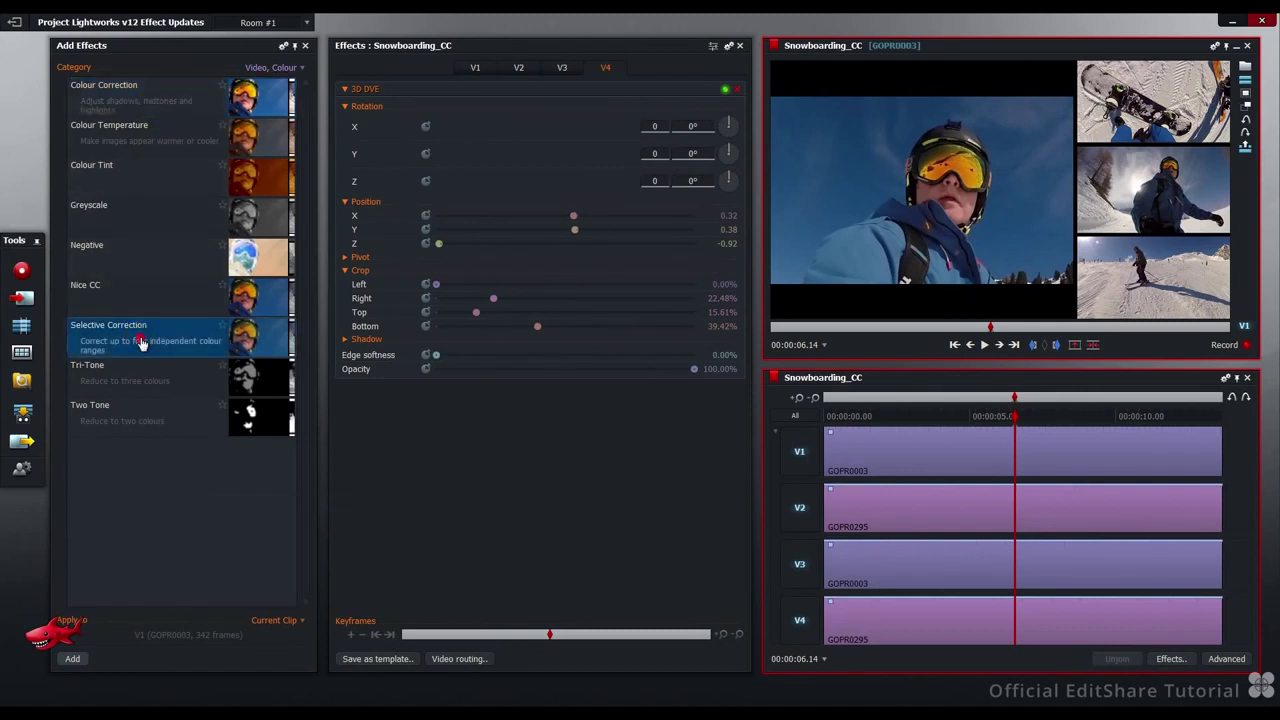
{"action": "left_click_drag", "start_coordinate": [141, 343], "coordinate": [511, 424]}
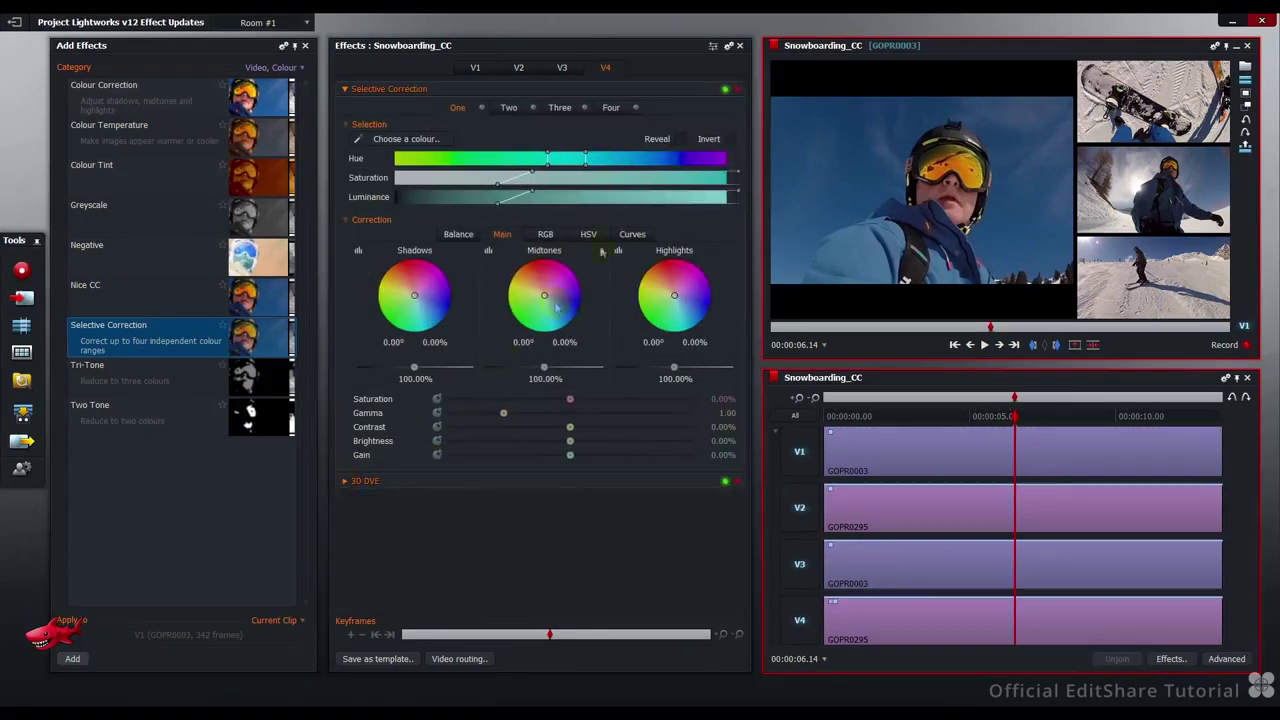
{"action": "left_click", "coordinate": [738, 90]}
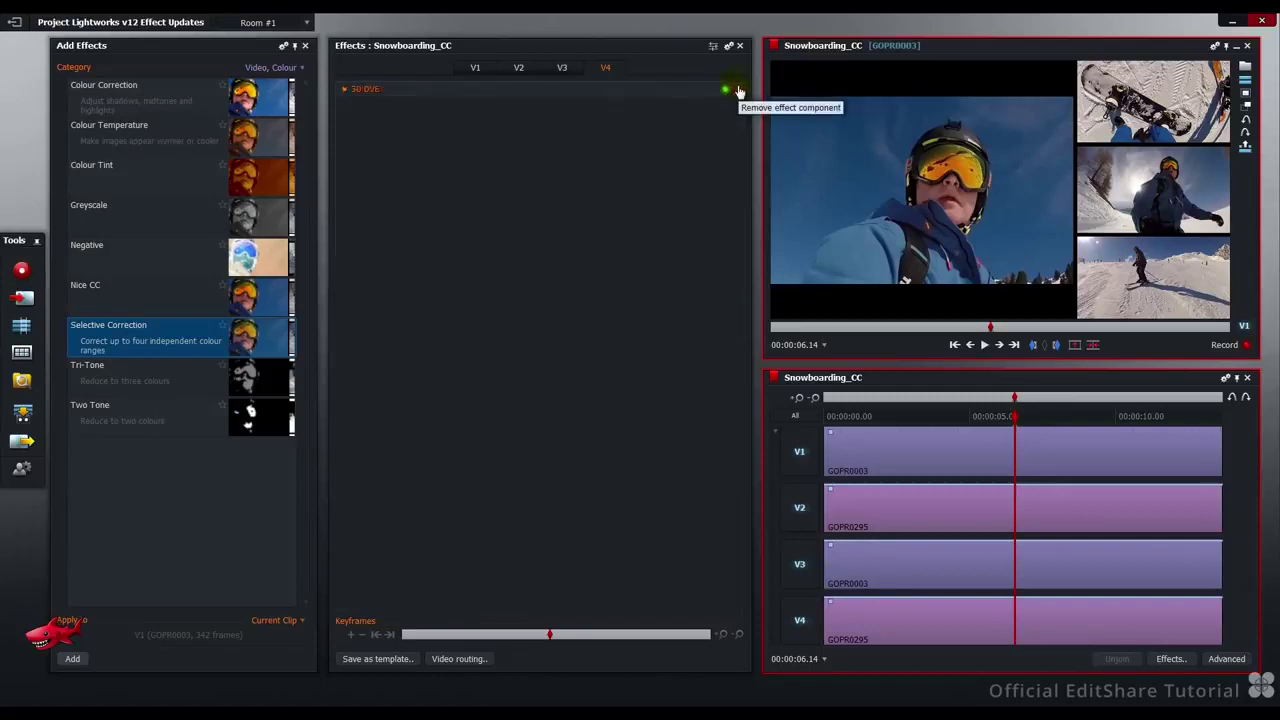
Step: Add the Selective Correction colour effect to V4 alongside the existing 3D DVE
{"action": "right_click", "coordinate": [531, 179]}
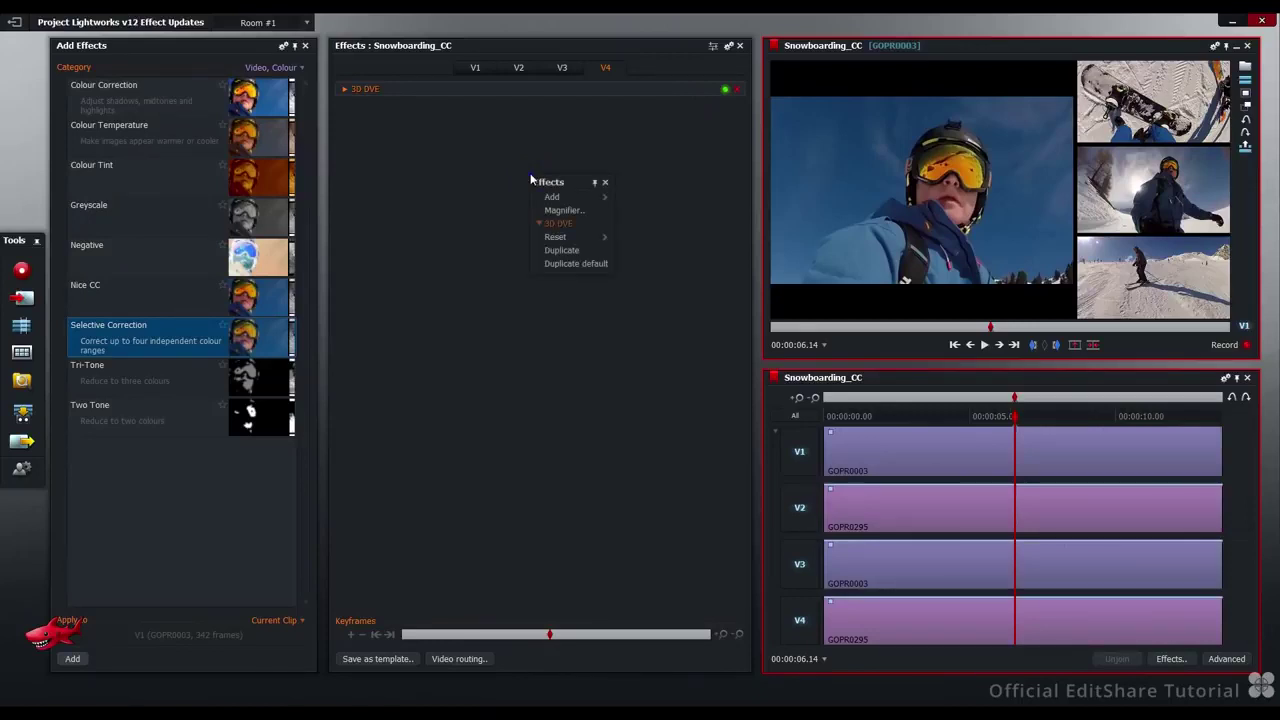
{"action": "mouse_move", "coordinate": [543, 200]}
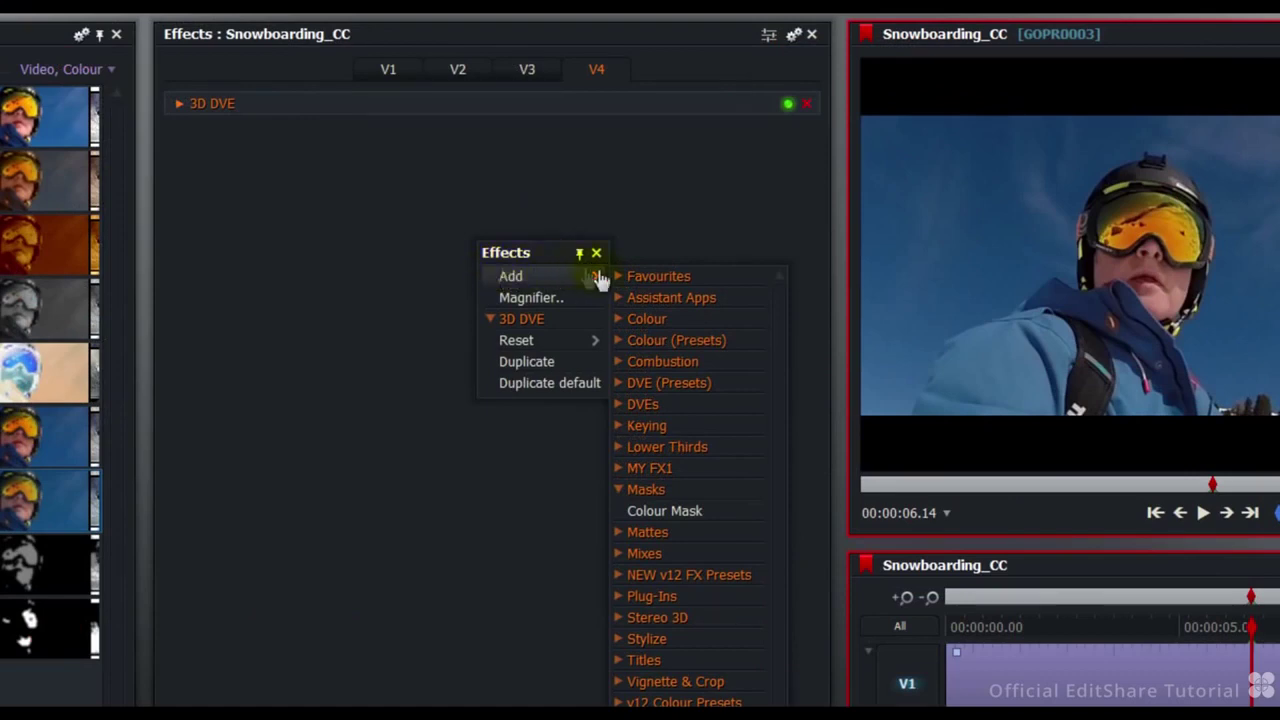
{"action": "left_click", "coordinate": [652, 320]}
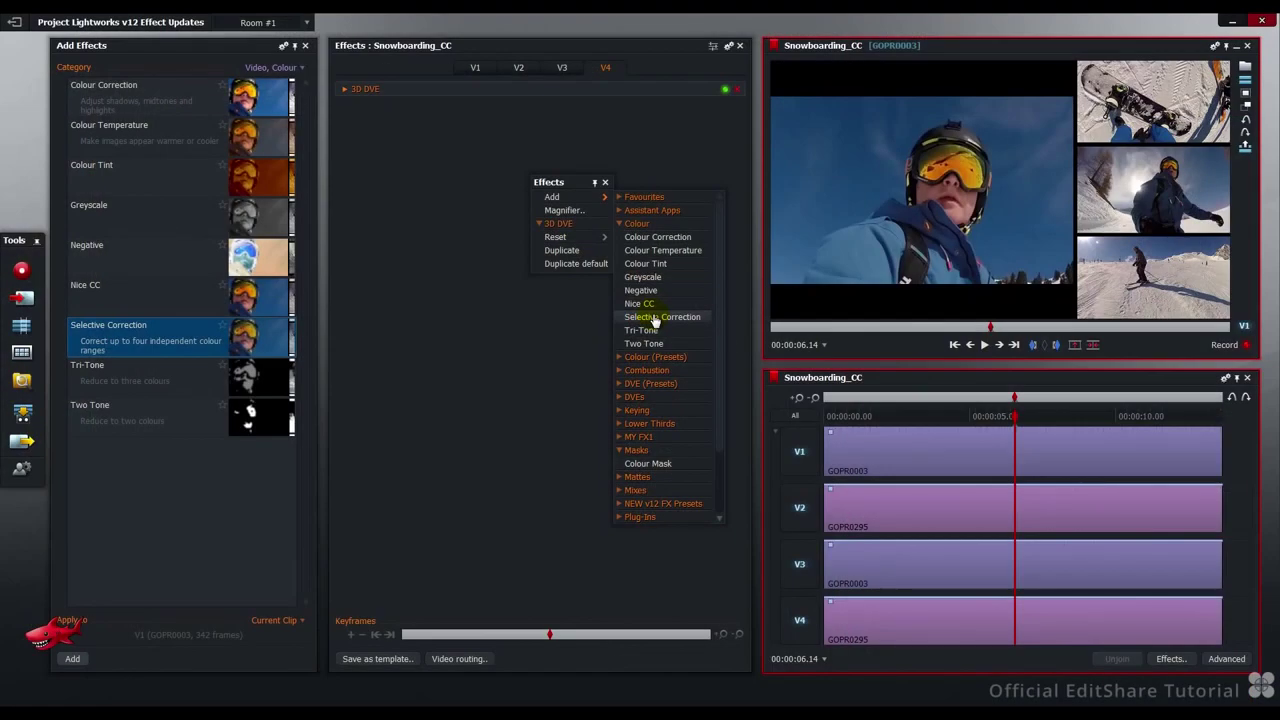
{"action": "left_click", "coordinate": [655, 317]}
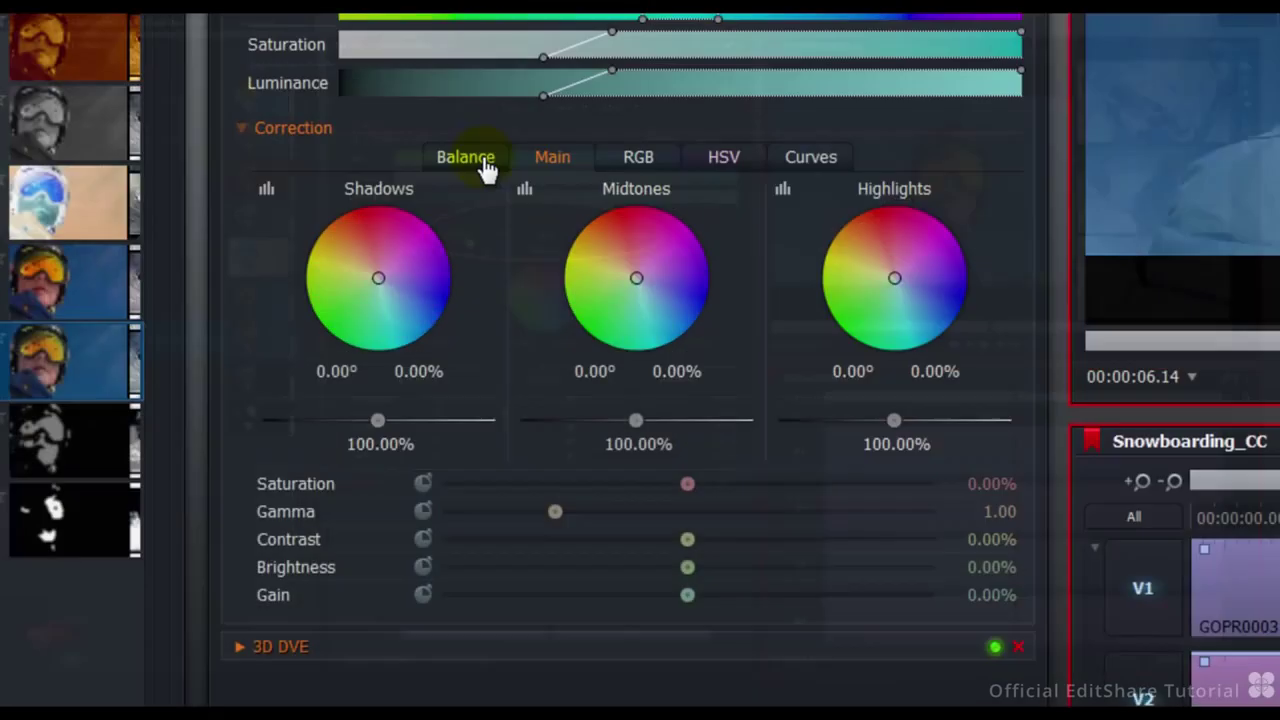
Step: Examine the Balance settings and the luminance range curves of the midtones, shadows and highlights in the Selective Correction
{"action": "left_click", "coordinate": [468, 240]}
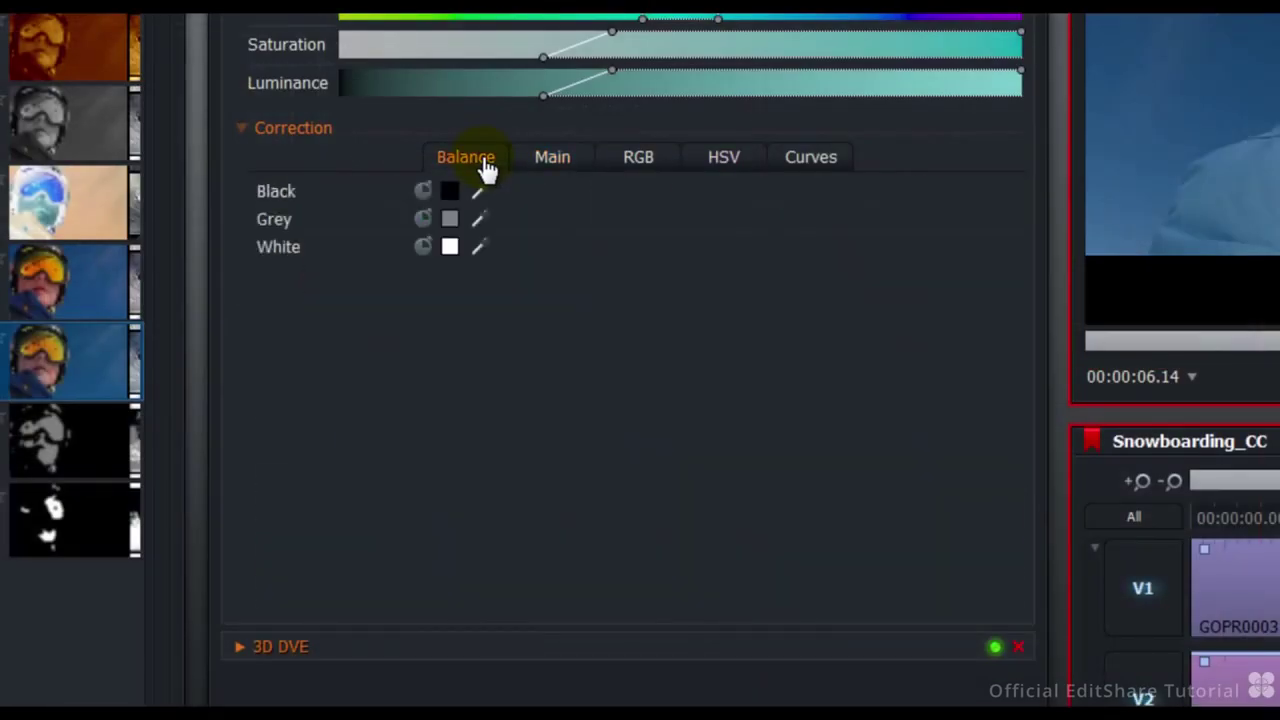
{"action": "left_click", "coordinate": [553, 162]}
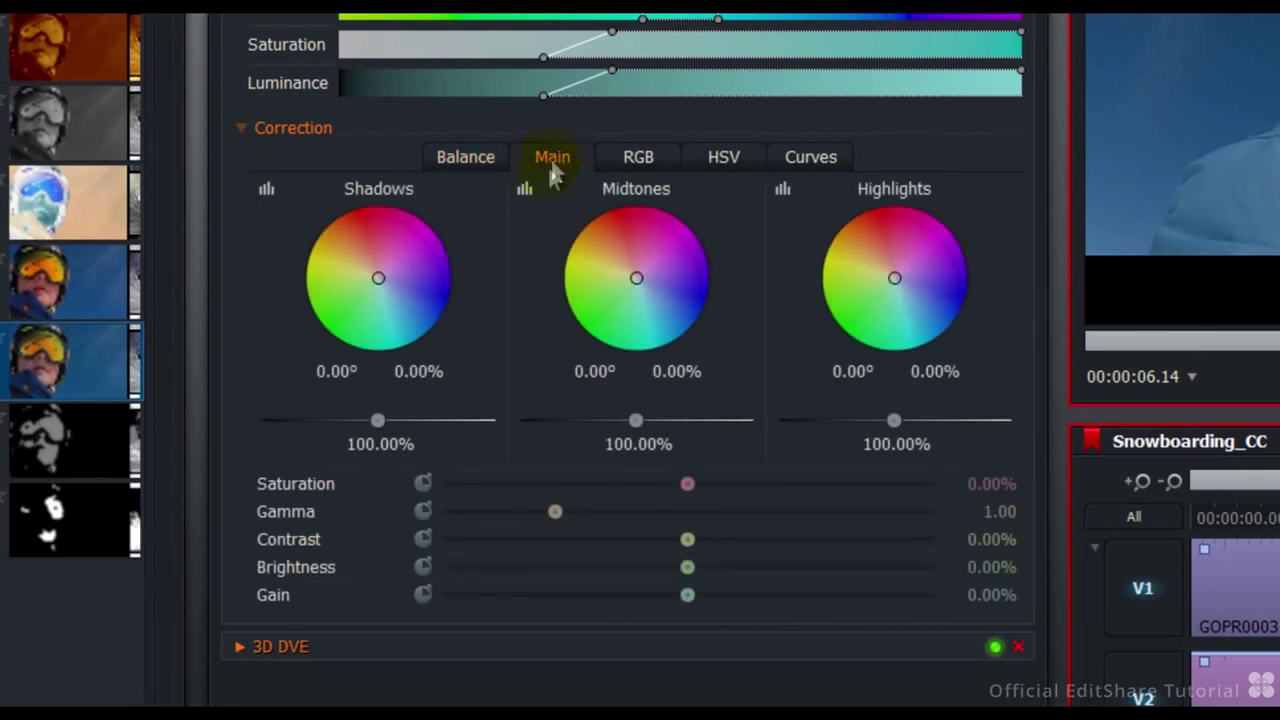
{"action": "left_click", "coordinate": [525, 192]}
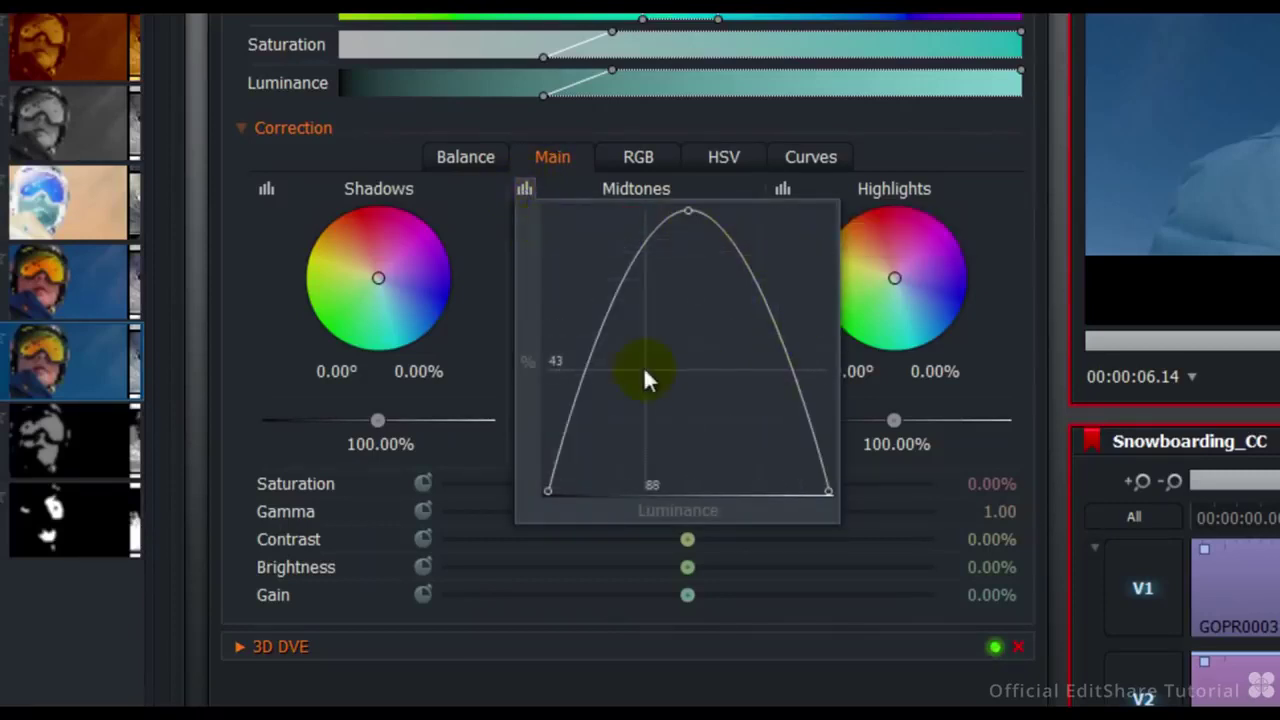
{"action": "left_click", "coordinate": [607, 308]}
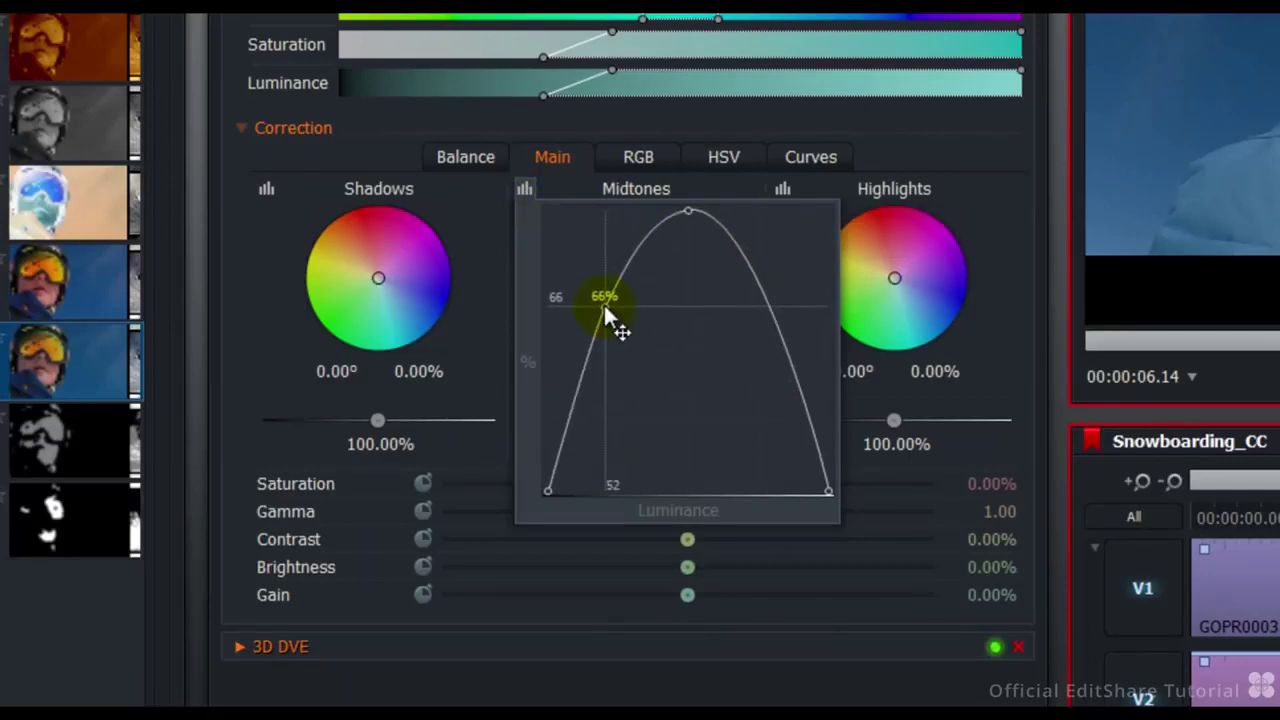
{"action": "left_click", "coordinate": [268, 191]}
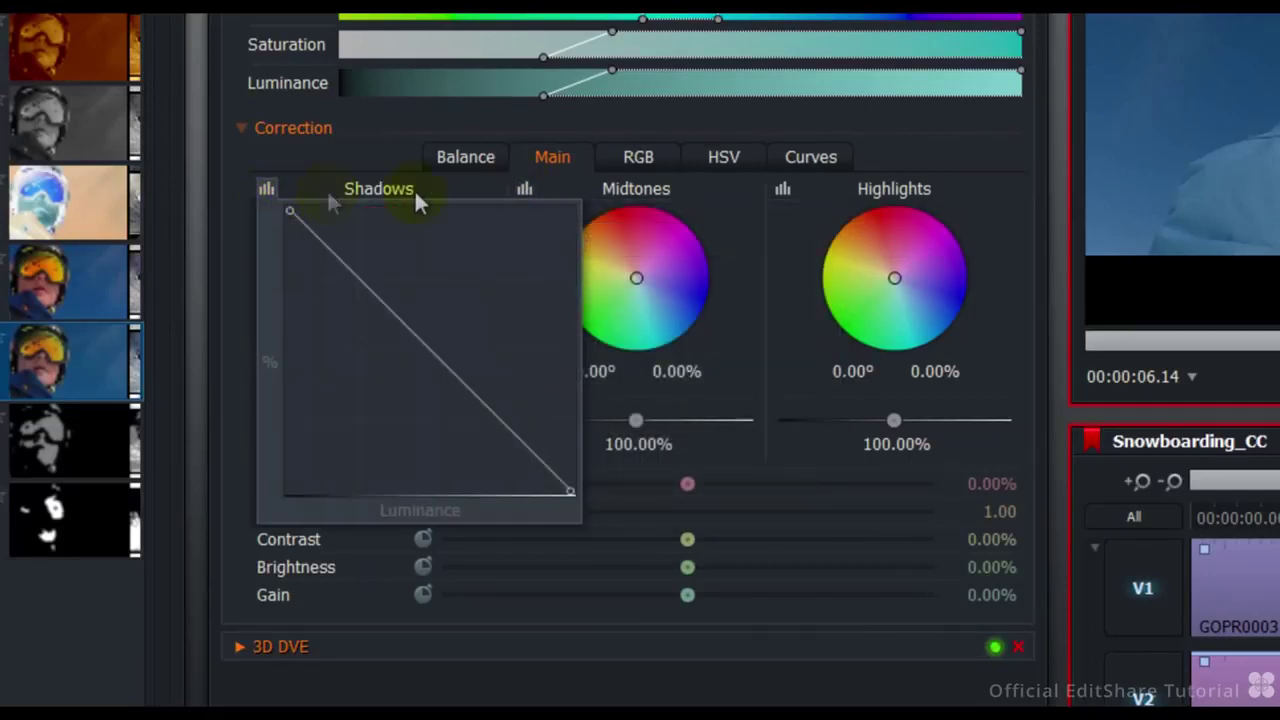
{"action": "left_click", "coordinate": [784, 194]}
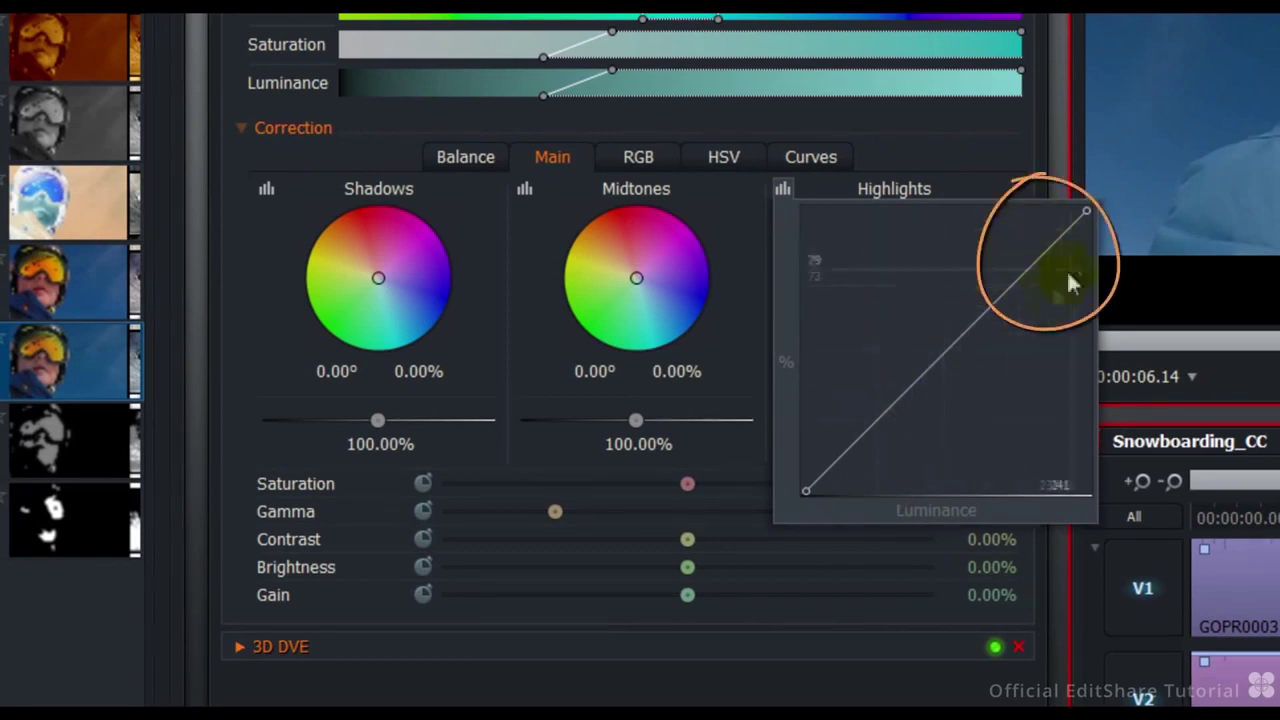
Step: Review the RGB, HSV and Curves settings of the Selective Correction and return to the Main colour wheels
{"action": "left_click", "coordinate": [641, 163]}
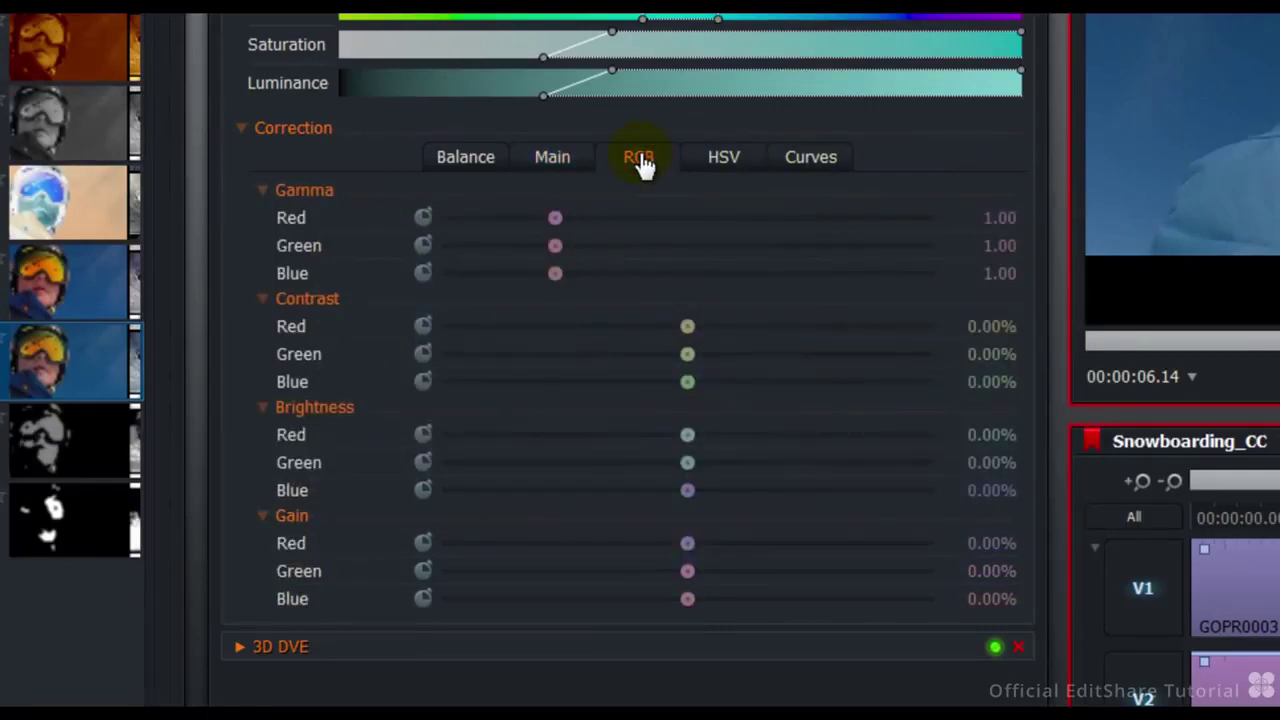
{"action": "left_click", "coordinate": [726, 166]}
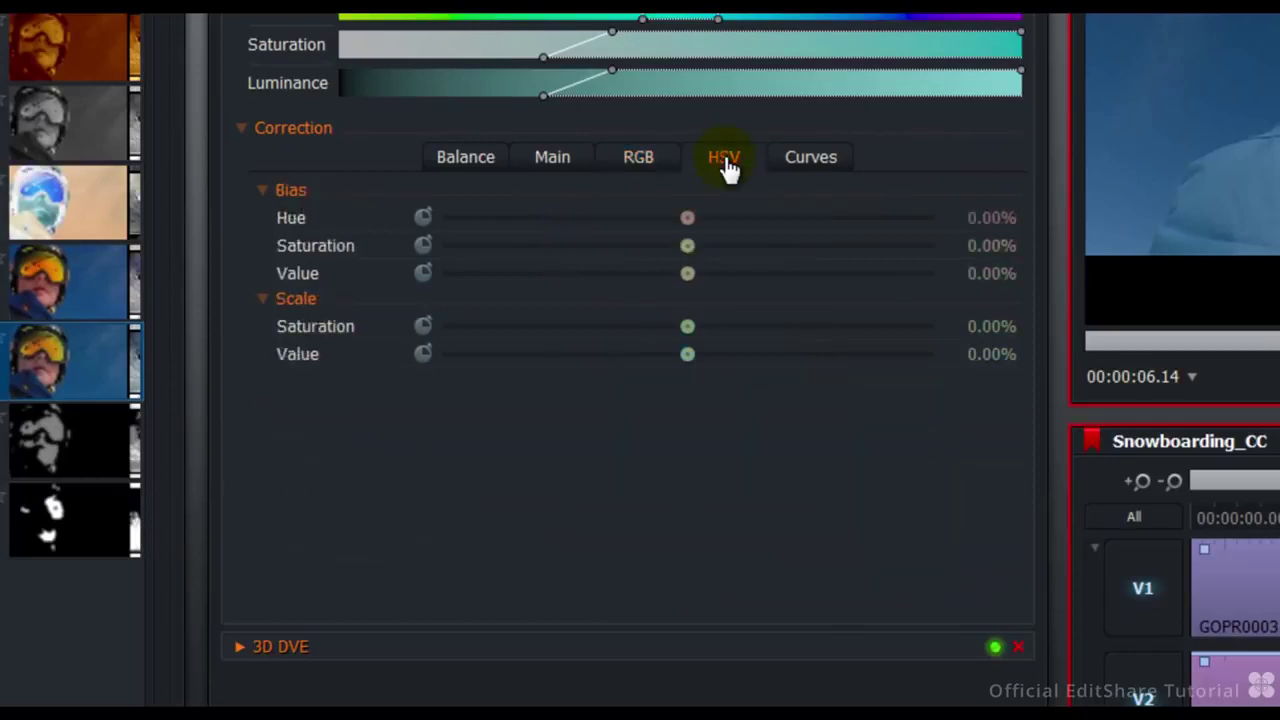
{"action": "left_click", "coordinate": [803, 168]}
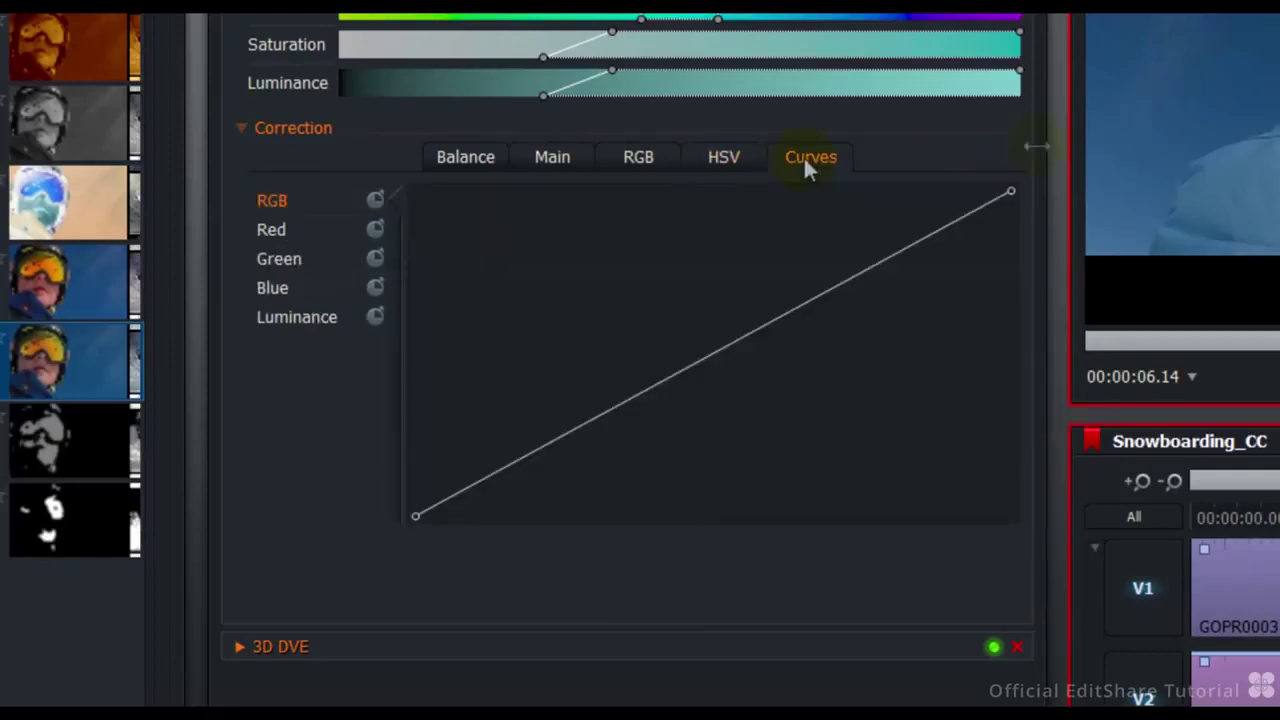
{"action": "left_click", "coordinate": [552, 160]}
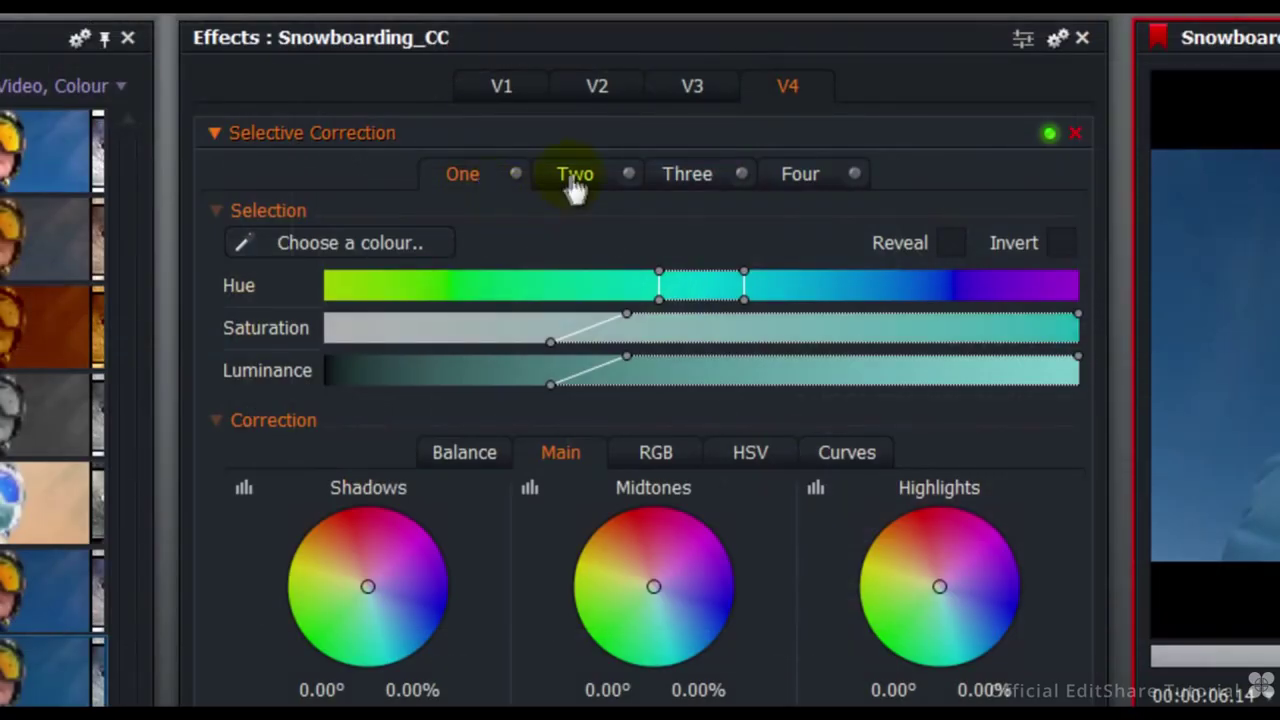
Step: Look through the settings of corrections Two, Three and Four in the Selective Correction effect
{"action": "left_click", "coordinate": [509, 113]}
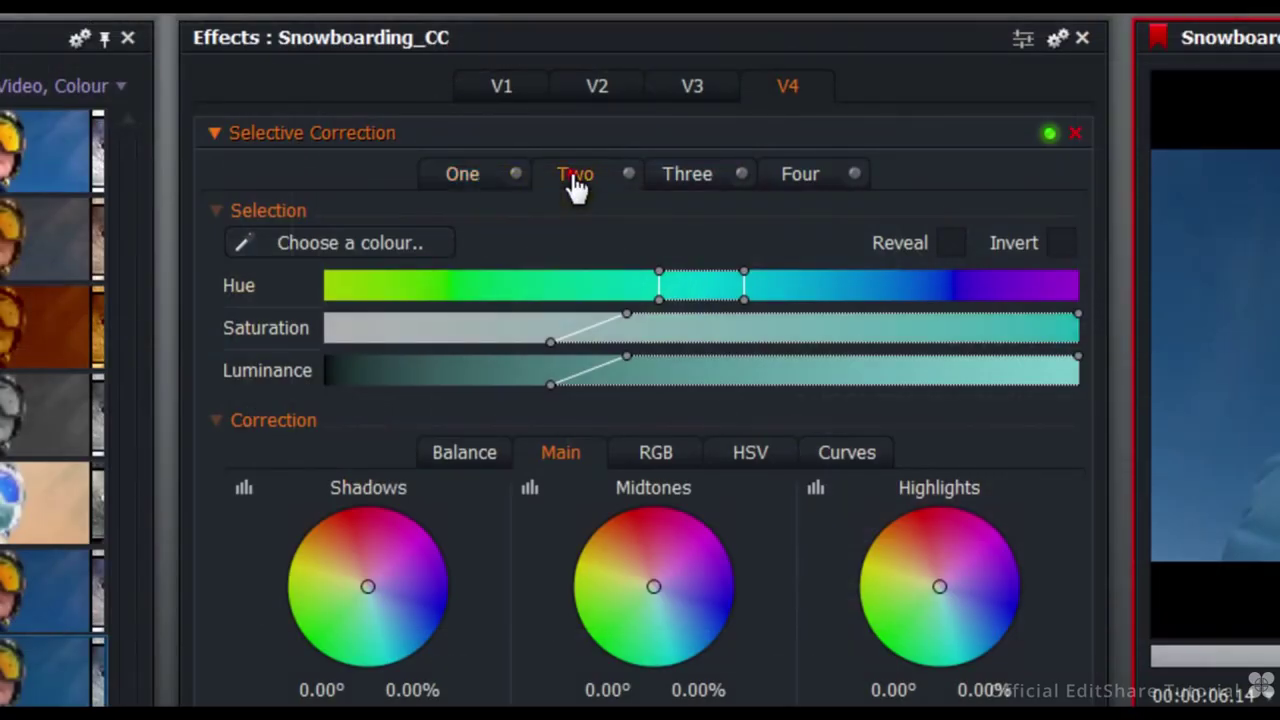
{"action": "left_click", "coordinate": [694, 190]}
{"action": "left_click", "coordinate": [795, 185]}
Step: Enable correction One and sample the orange of the snowboarder's goggle lens as its selection colour
{"action": "left_click", "coordinate": [468, 186]}
{"action": "left_click", "coordinate": [517, 177]}
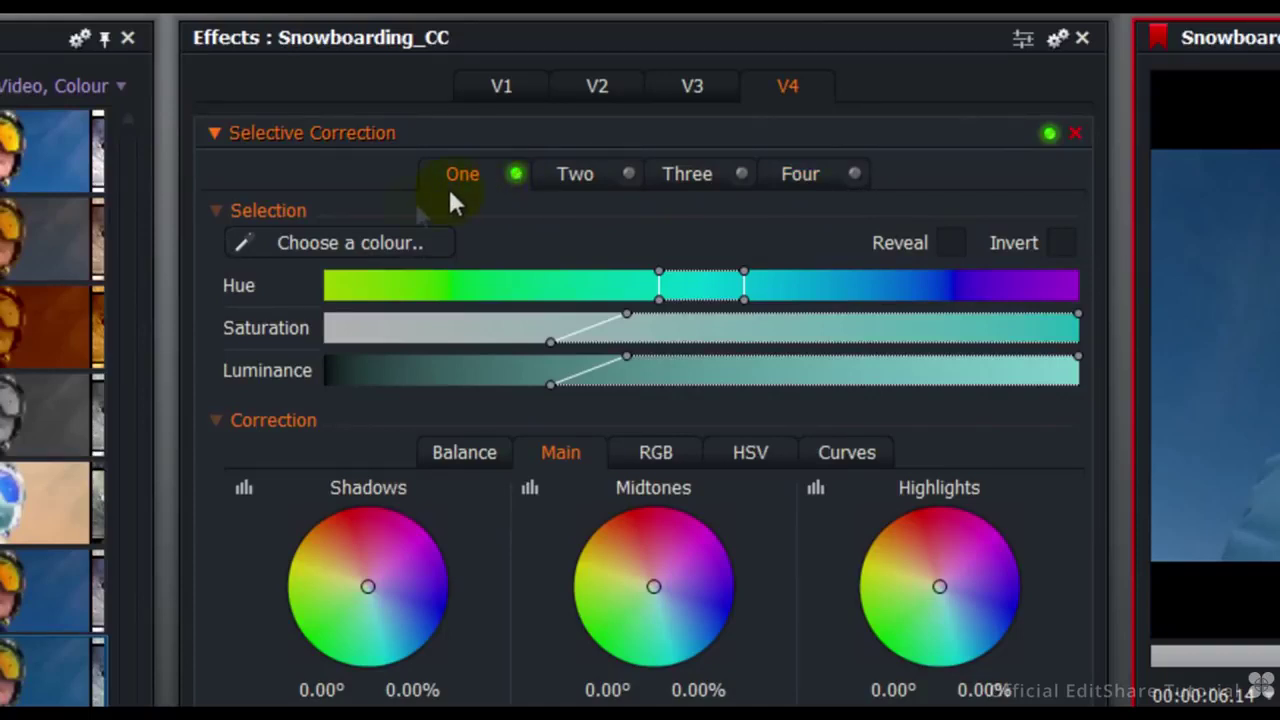
{"action": "left_click", "coordinate": [330, 250]}
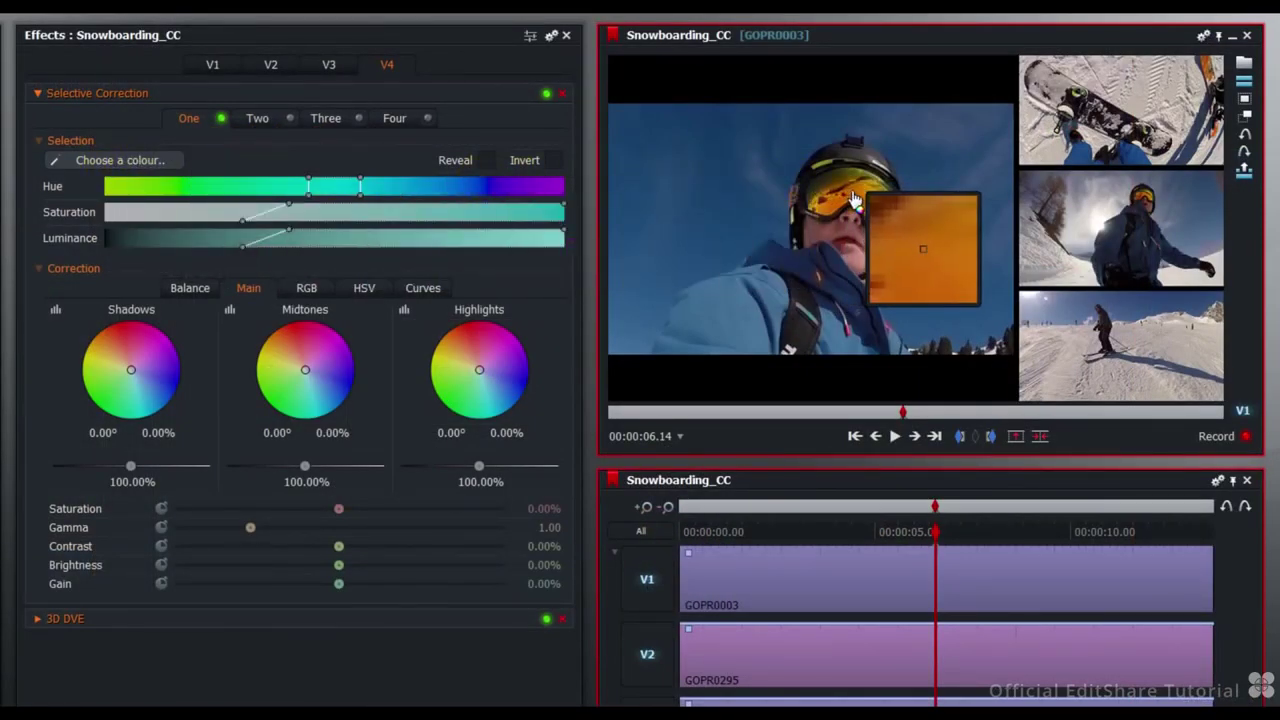
{"action": "left_click", "coordinate": [853, 200]}
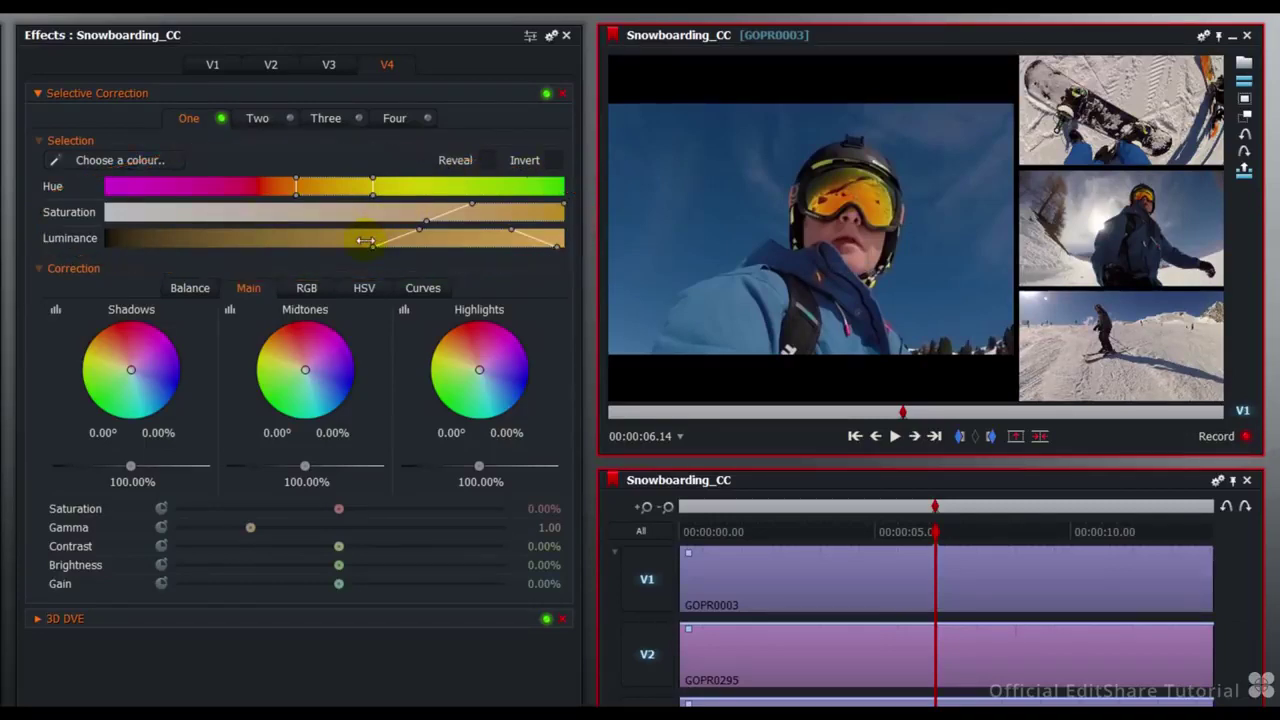
Step: Reveal the selected colour area in the viewer and widen the selection's hue range
{"action": "left_click", "coordinate": [486, 170]}
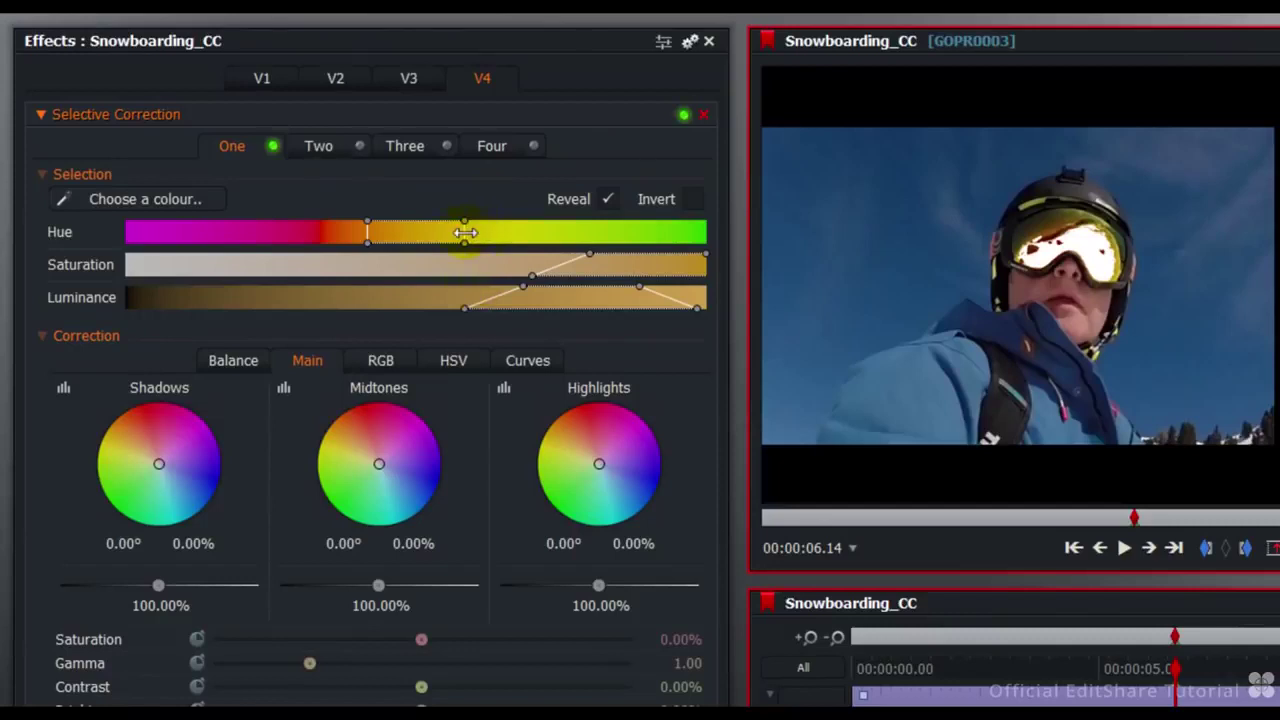
{"action": "left_click_drag", "start_coordinate": [466, 232], "coordinate": [511, 232]}
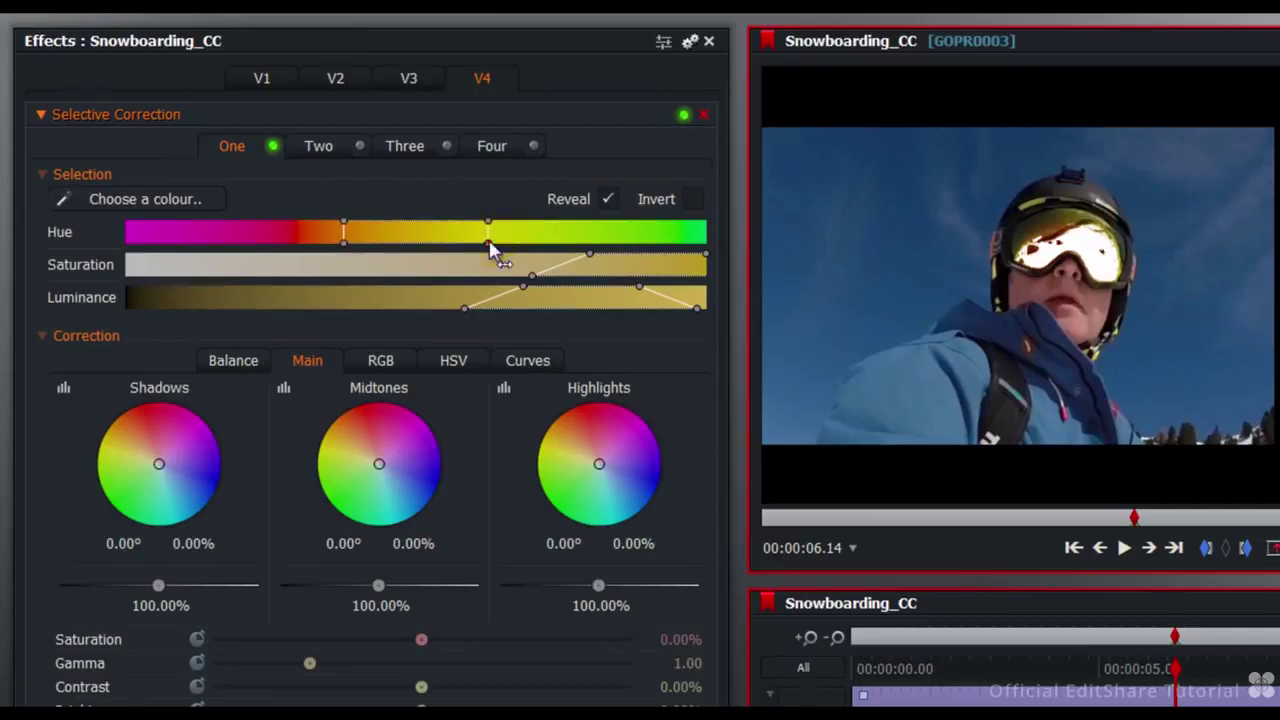
Step: Soften both ends of correction One's hue range and extend its saturation range towards less saturated colours
{"action": "left_click_drag", "start_coordinate": [489, 241], "coordinate": [424, 233]}
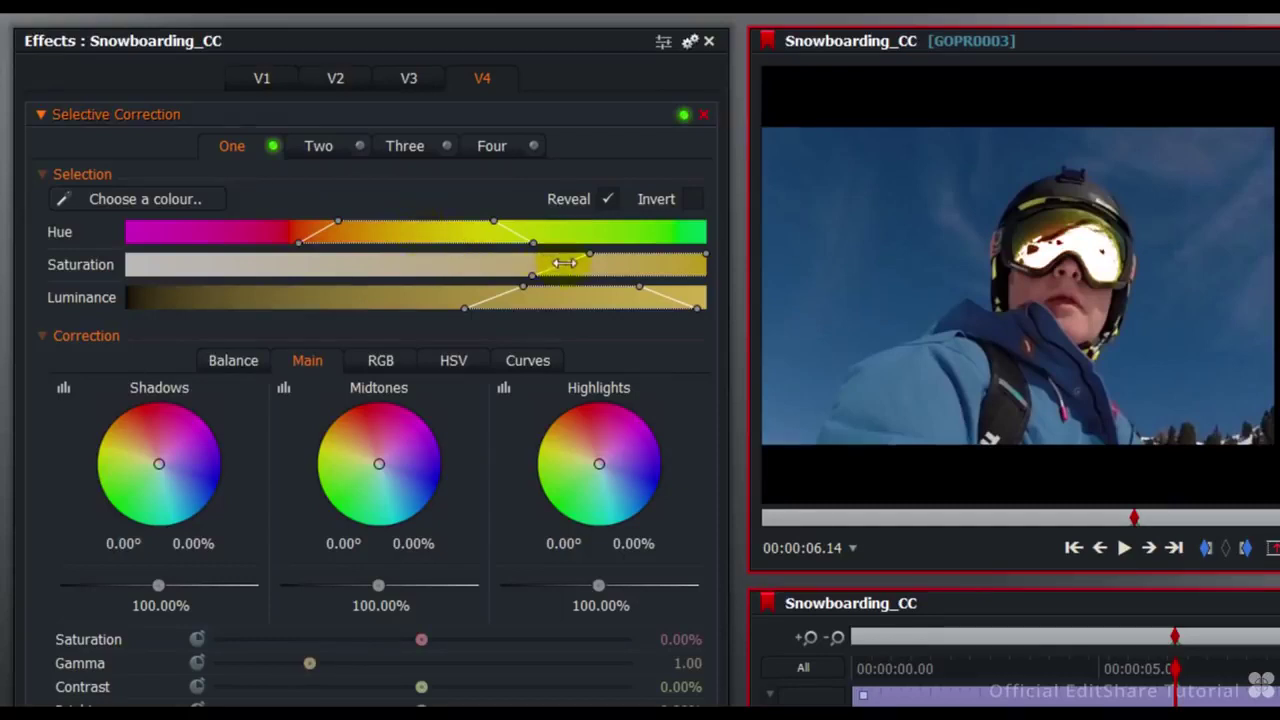
{"action": "left_click_drag", "start_coordinate": [565, 263], "coordinate": [496, 265]}
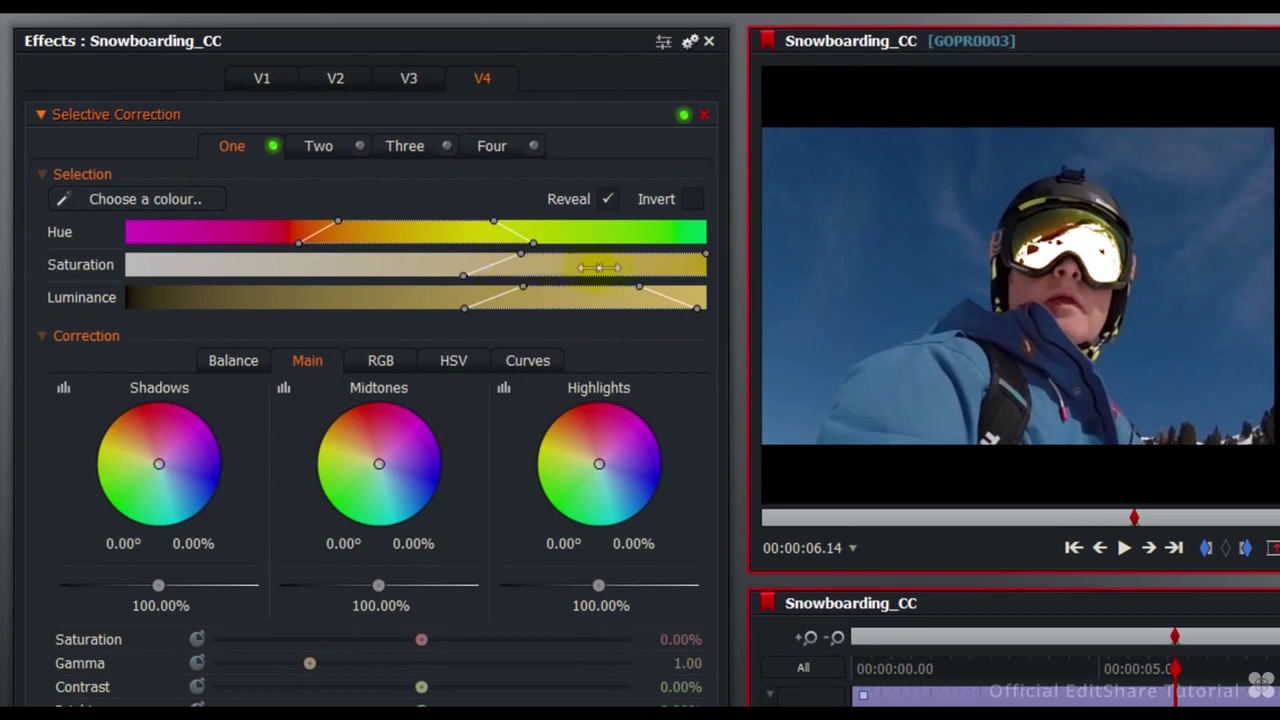
{"action": "mouse_move", "coordinate": [622, 264]}
{"action": "left_mouse_down"}
{"action": "mouse_move", "coordinate": [560, 266]}
{"action": "mouse_move", "coordinate": [638, 267]}
{"action": "left_mouse_up"}
{"action": "left_click_drag", "start_coordinate": [506, 263], "coordinate": [430, 264]}
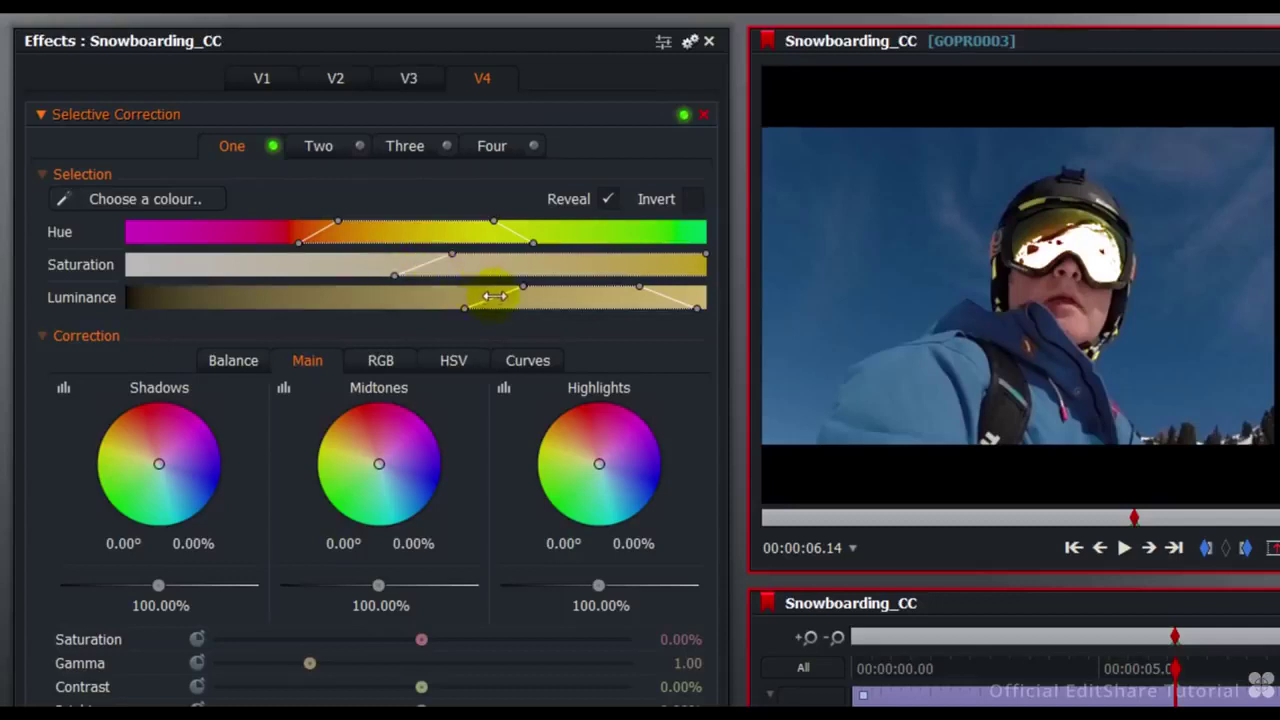
Step: Widen correction One's luminance range towards both darker and brighter tones so the selection fills the goggle lens
{"action": "left_click_drag", "start_coordinate": [486, 295], "coordinate": [433, 297]}
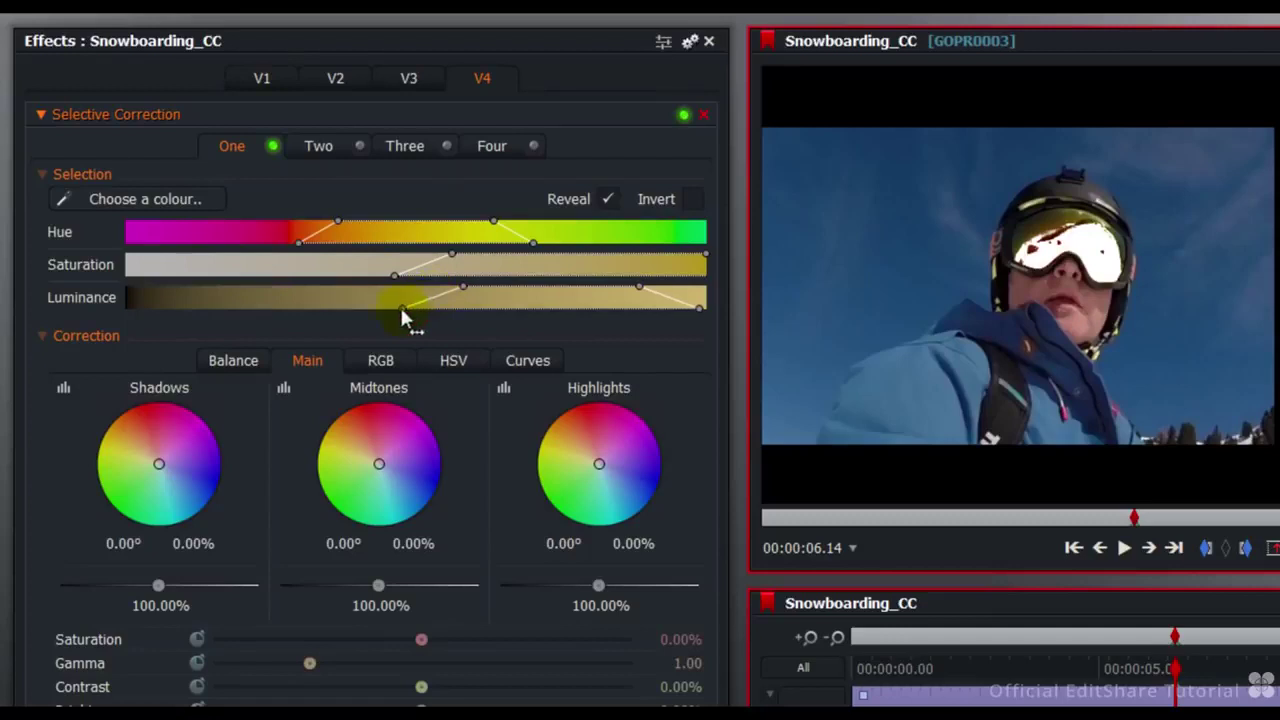
{"action": "mouse_move", "coordinate": [397, 309]}
{"action": "left_mouse_down"}
{"action": "mouse_move", "coordinate": [284, 309]}
{"action": "mouse_move", "coordinate": [392, 309]}
{"action": "left_mouse_up"}
{"action": "mouse_move", "coordinate": [553, 296]}
{"action": "left_mouse_down"}
{"action": "mouse_move", "coordinate": [329, 298]}
{"action": "mouse_move", "coordinate": [567, 301]}
{"action": "left_mouse_up"}
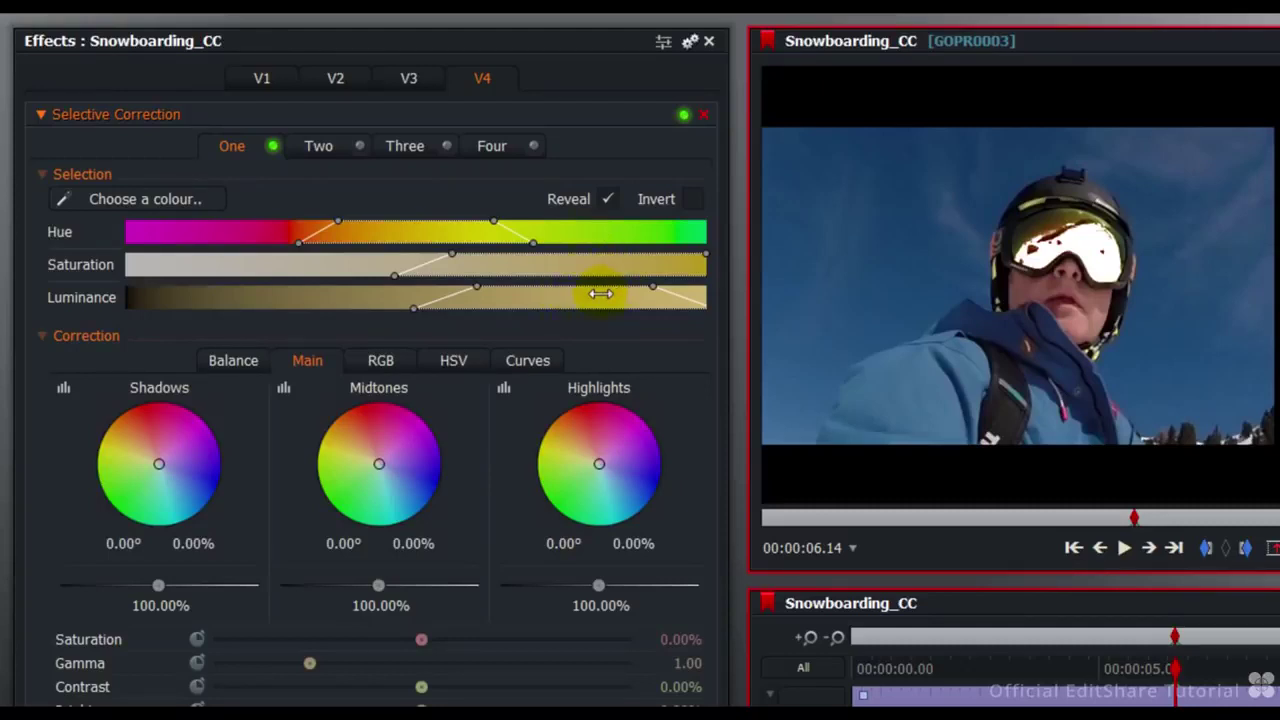
{"action": "left_click", "coordinate": [1068, 230]}
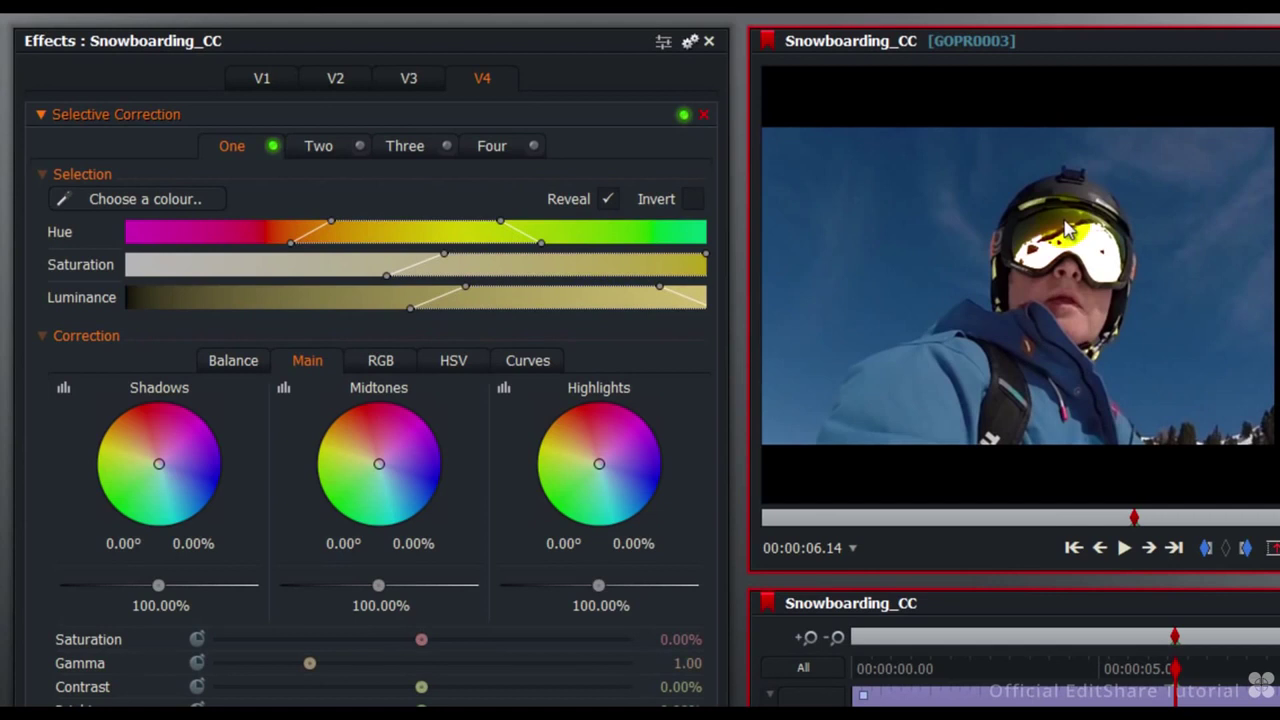
Step: Invert correction One's selection so everything except the goggle lens is affected, and turn off the reveal
{"action": "mouse_move", "coordinate": [1045, 242]}
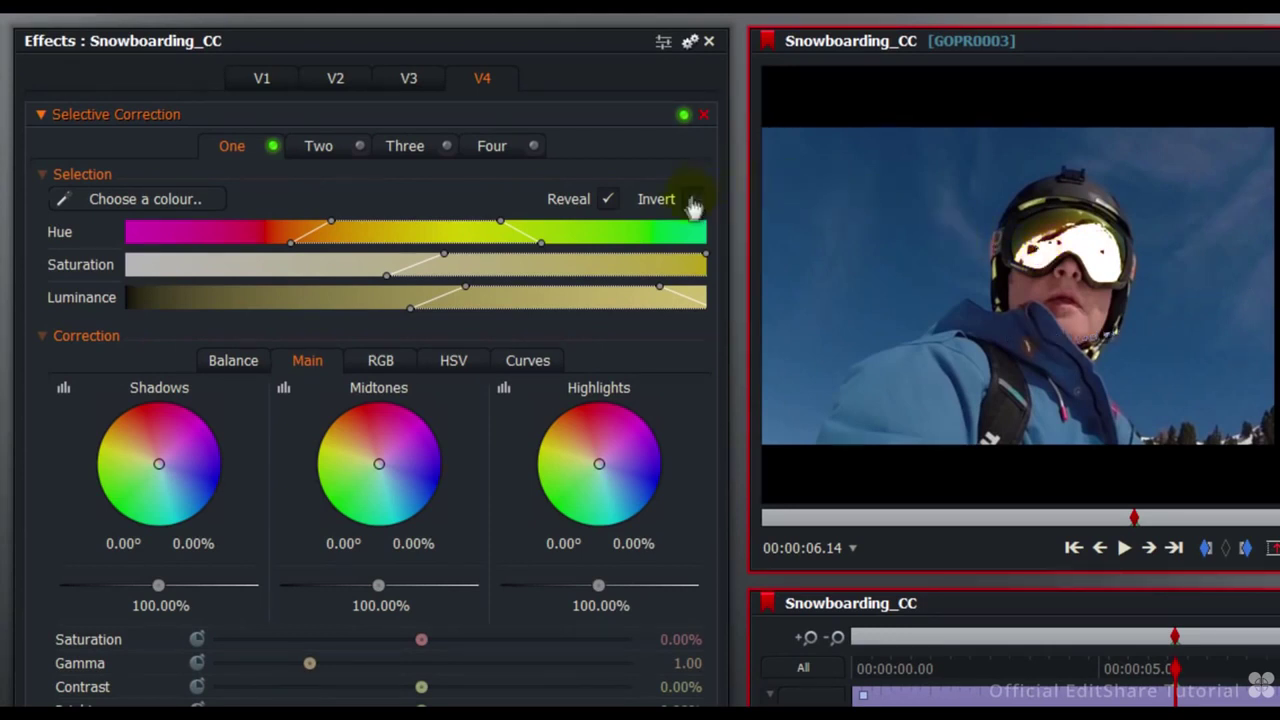
{"action": "left_click", "coordinate": [692, 200]}
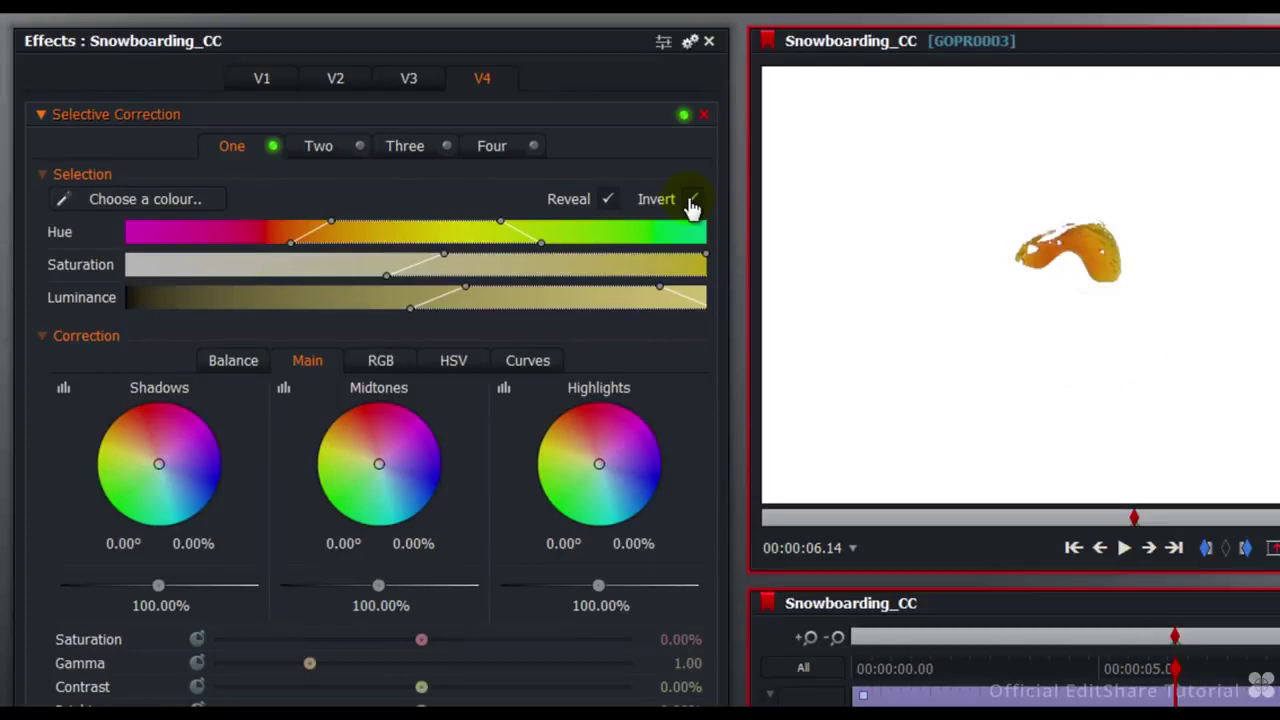
{"action": "left_click", "coordinate": [607, 200]}
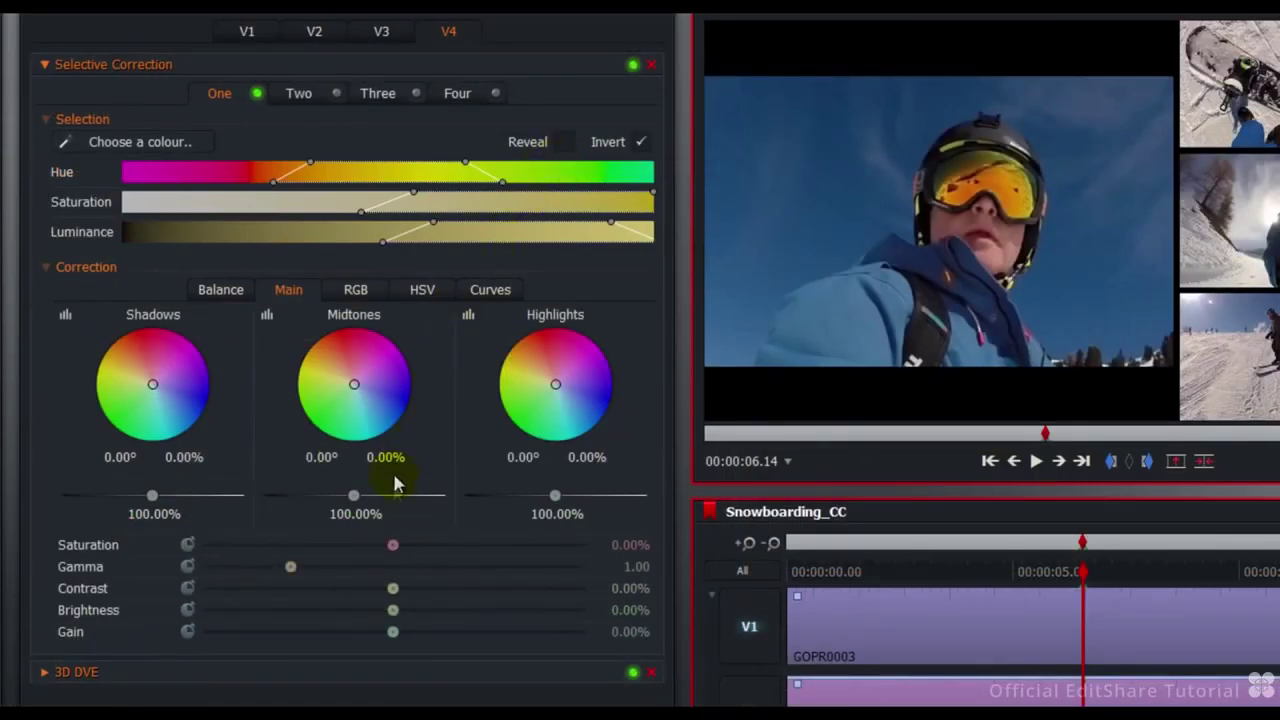
Step: Desaturate the area around the goggles with Saturation at -90.19%, and set Gamma to 0.96 and Contrast to 5.18%
{"action": "left_click_drag", "start_coordinate": [396, 550], "coordinate": [226, 549]}
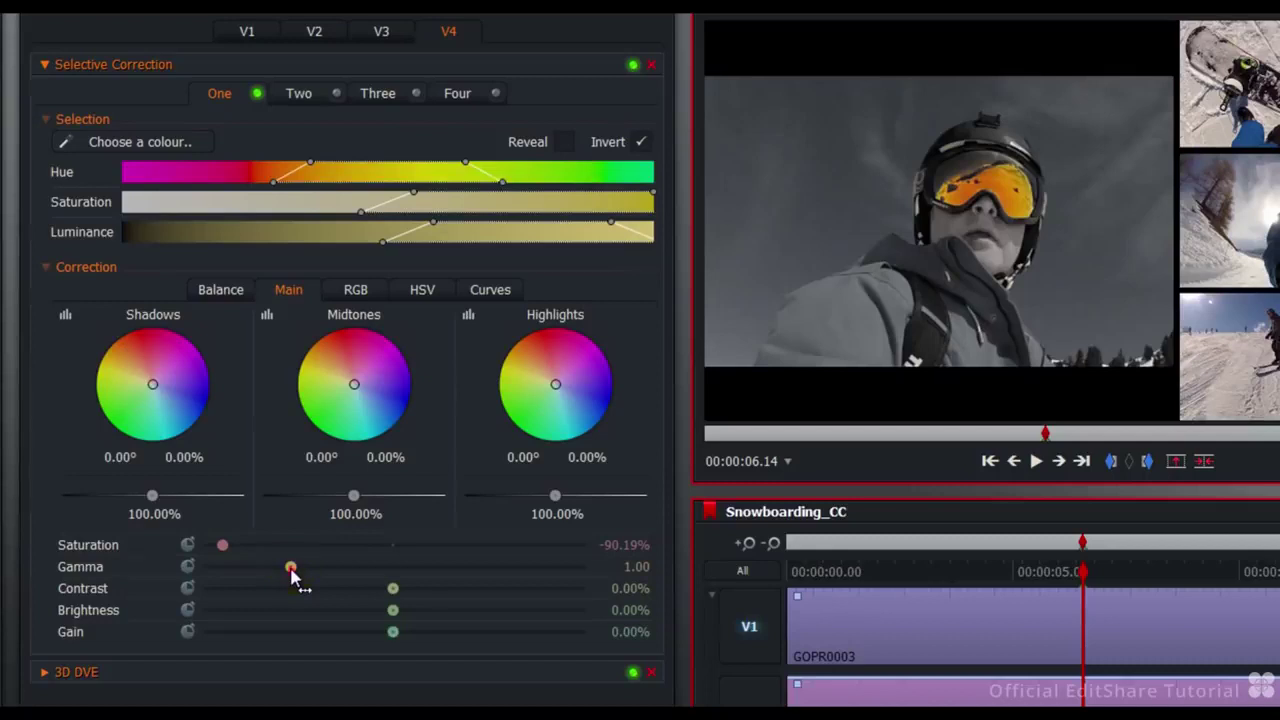
{"action": "left_click", "coordinate": [618, 567]}
{"action": "type", "text": "0.96"}
{"action": "key", "text": "Return"}
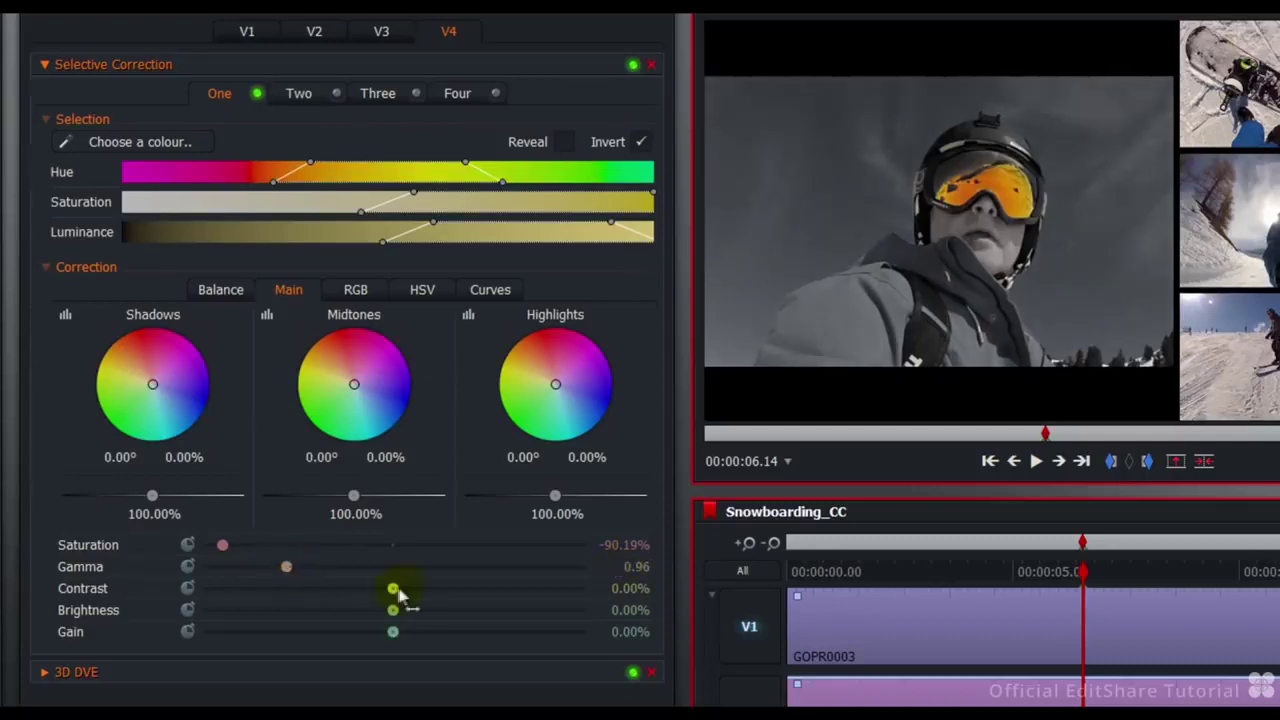
{"action": "left_click_drag", "start_coordinate": [393, 588], "coordinate": [405, 593]}
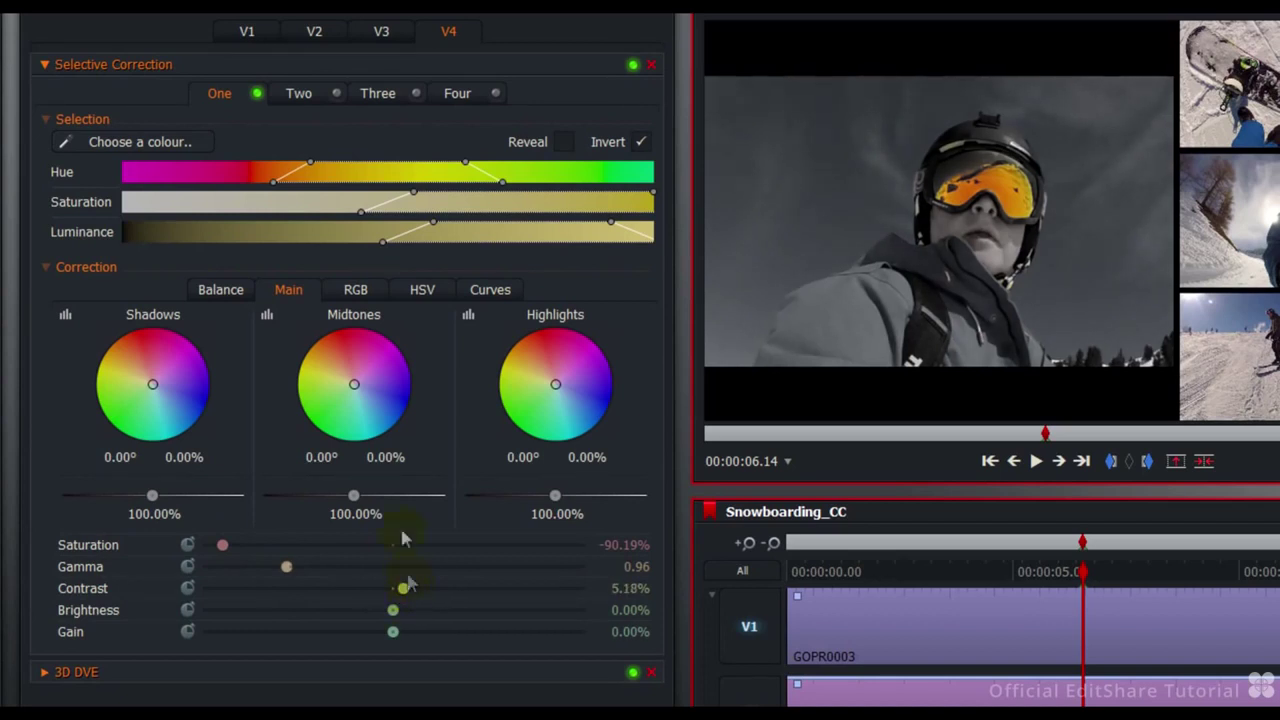
Step: In correction One's HSV settings, set Hue bias to -7.47%, Value bias to -2.45% and Saturation scale to -16.08%
{"action": "left_click", "coordinate": [421, 292]}
{"action": "mouse_move", "coordinate": [394, 337]}
{"action": "left_mouse_down"}
{"action": "mouse_move", "coordinate": [237, 343]}
{"action": "mouse_move", "coordinate": [552, 345]}
{"action": "mouse_move", "coordinate": [354, 345]}
{"action": "mouse_move", "coordinate": [383, 344]}
{"action": "left_mouse_up"}
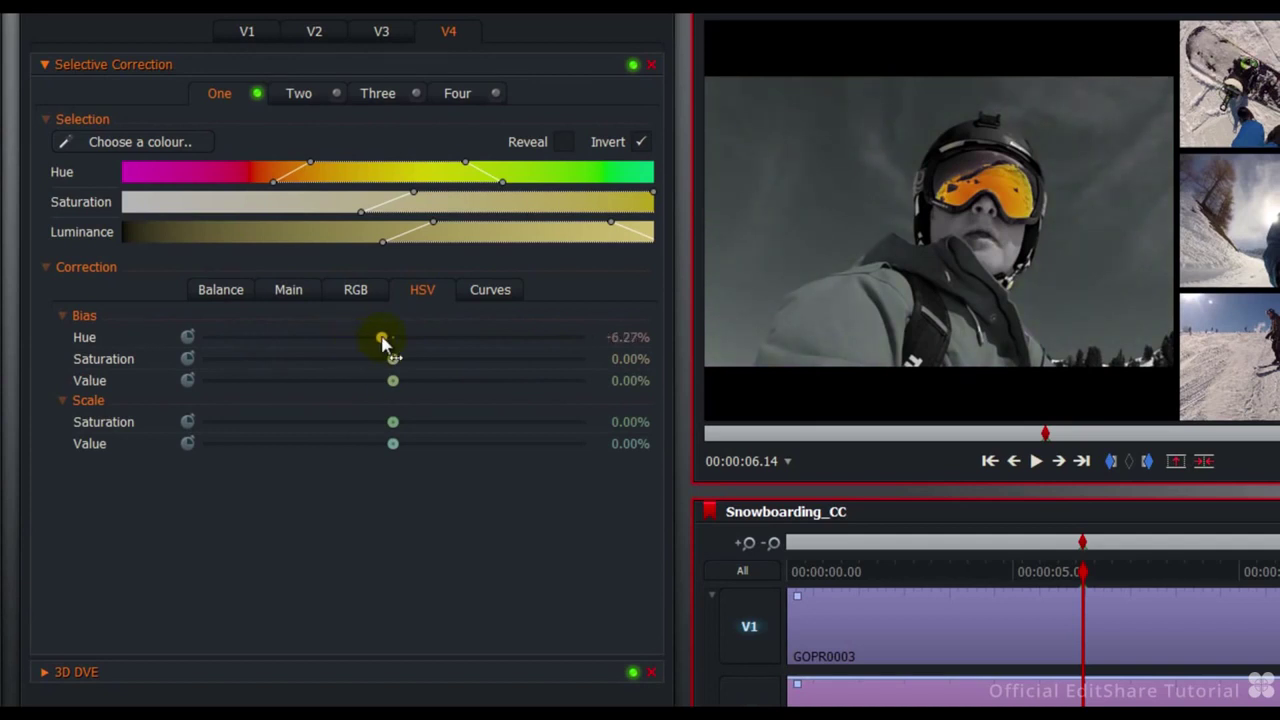
{"action": "left_click_drag", "start_coordinate": [384, 343], "coordinate": [382, 343]}
{"action": "mouse_move", "coordinate": [397, 388]}
{"action": "left_mouse_down"}
{"action": "mouse_move", "coordinate": [342, 388]}
{"action": "mouse_move", "coordinate": [390, 381]}
{"action": "left_mouse_up"}
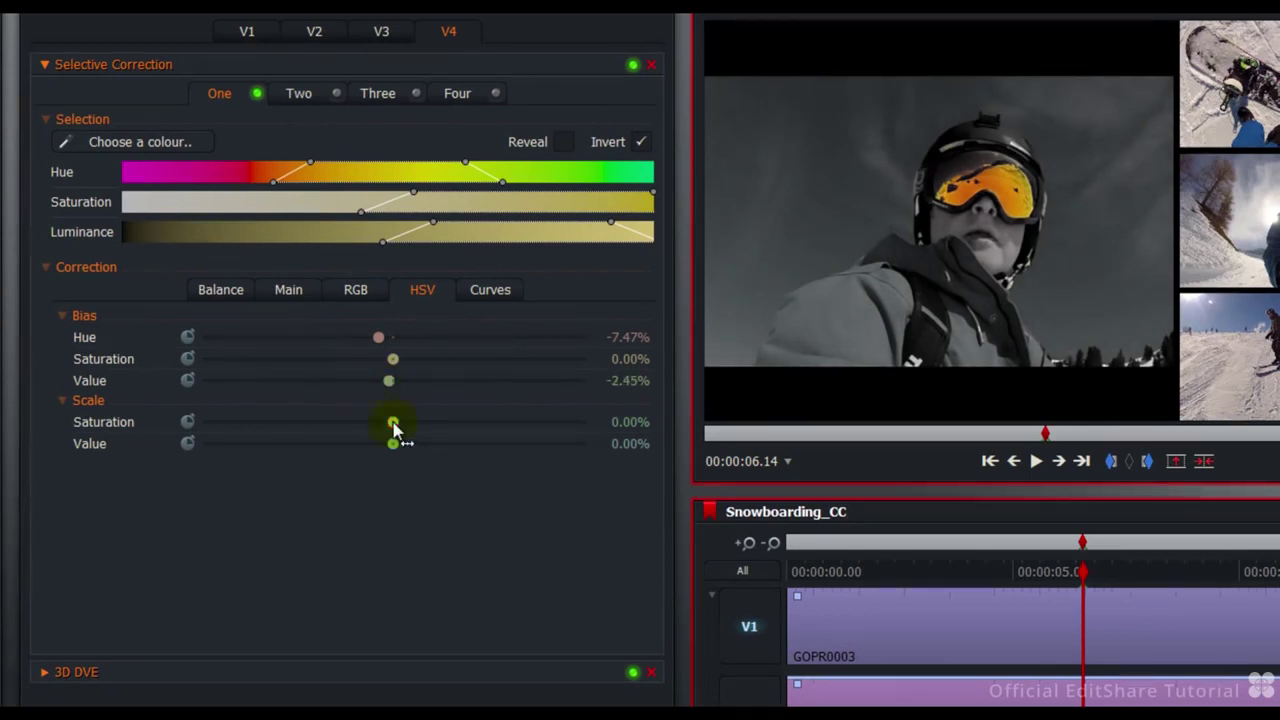
{"action": "left_click_drag", "start_coordinate": [393, 425], "coordinate": [365, 425]}
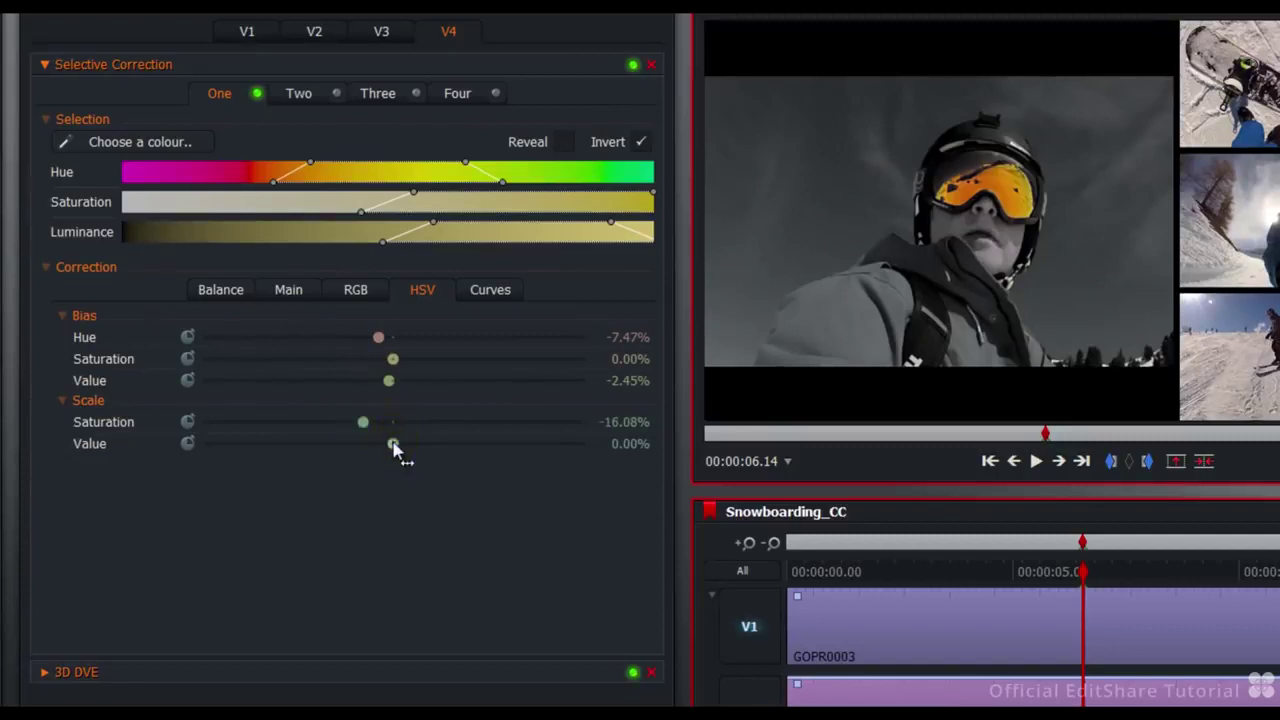
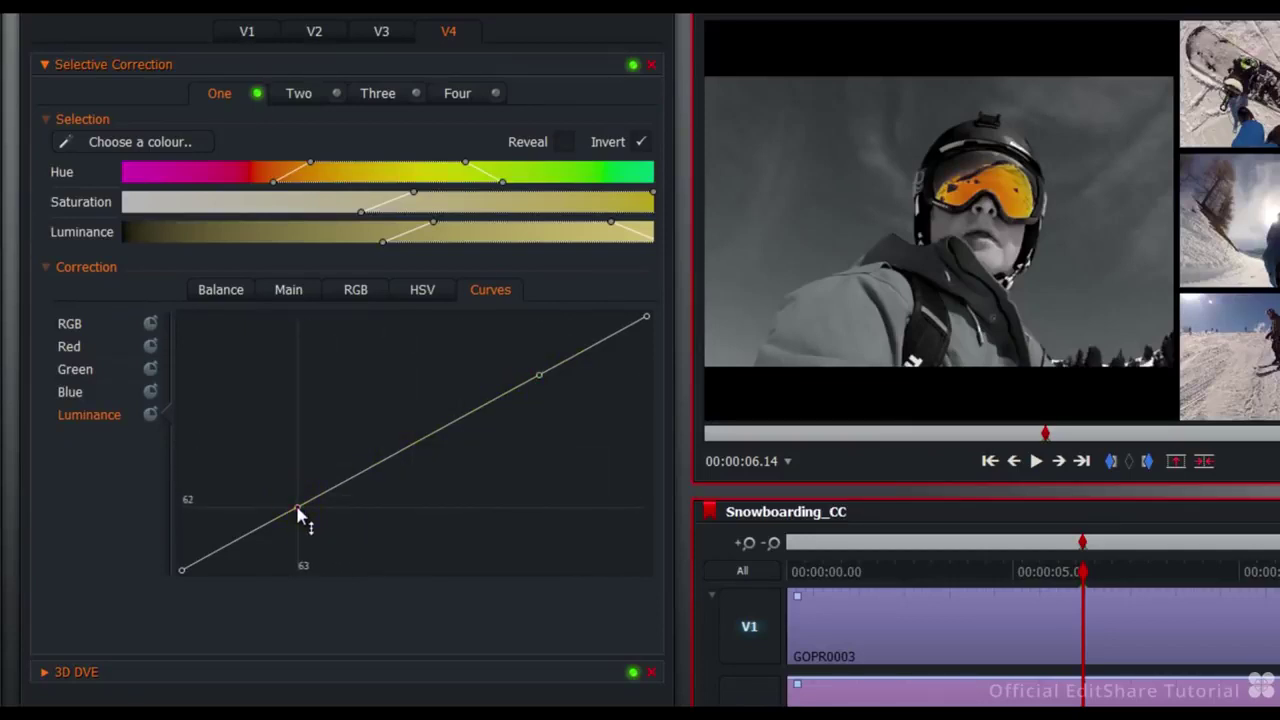
Step: Shape correction One's Luminance curve into an S, lowering the shadow point to 27 at 55 and raising the highlight point
{"action": "left_click_drag", "start_coordinate": [298, 513], "coordinate": [283, 549]}
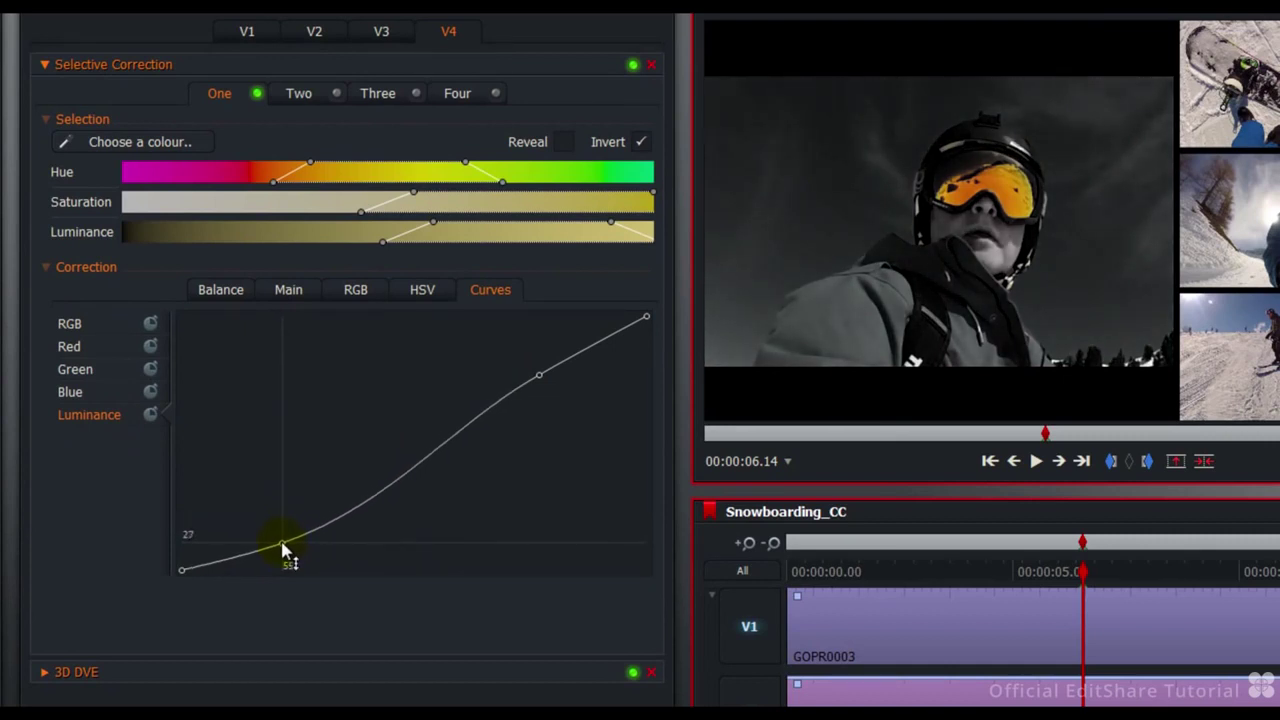
{"action": "left_click_drag", "start_coordinate": [538, 378], "coordinate": [557, 352]}
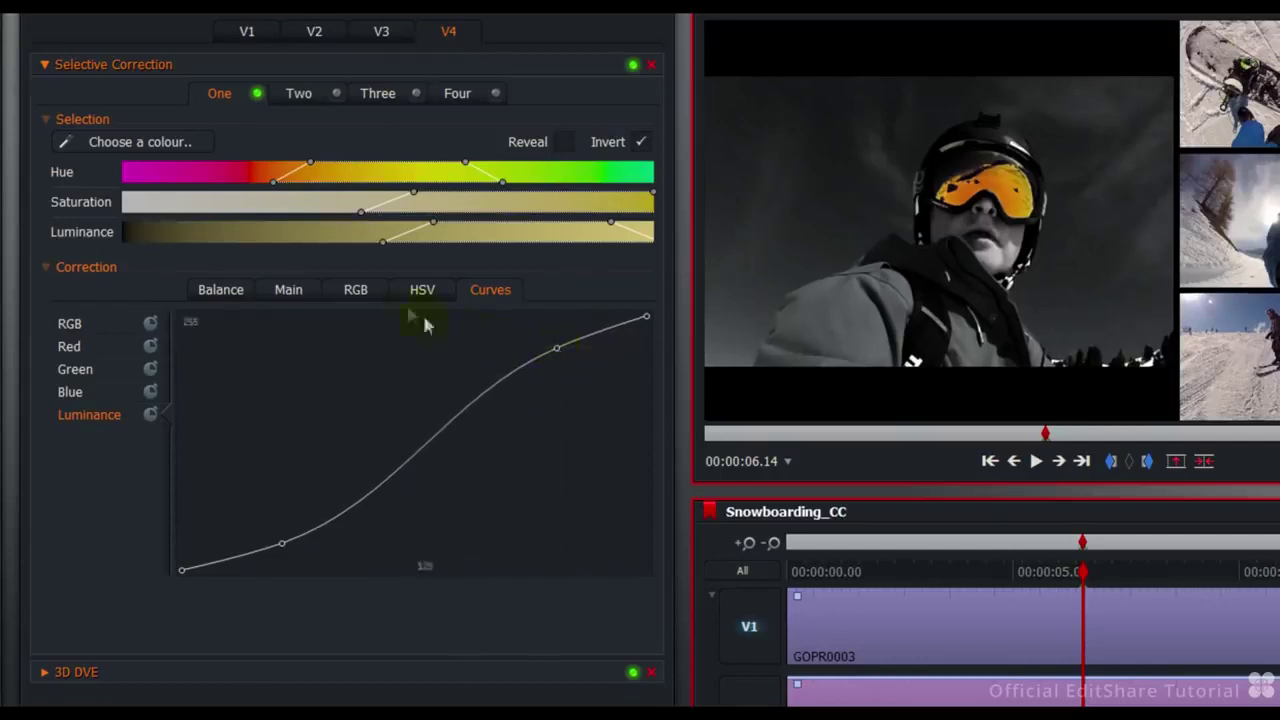
Step: In correction One's RGB settings, set Gamma to Red 1.14, Green 1.06 and Blue 0.98, and Green Brightness to 3.00%
{"action": "left_click", "coordinate": [354, 296]}
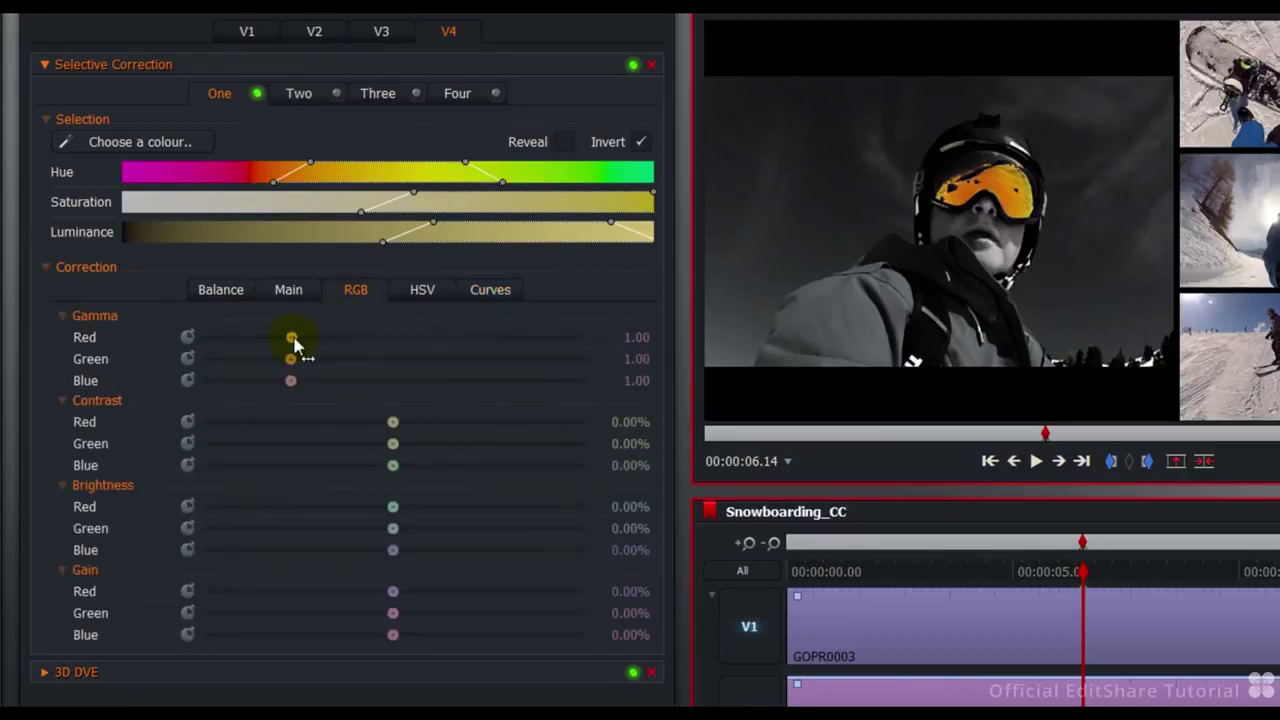
{"action": "left_click_drag", "start_coordinate": [293, 341], "coordinate": [283, 384]}
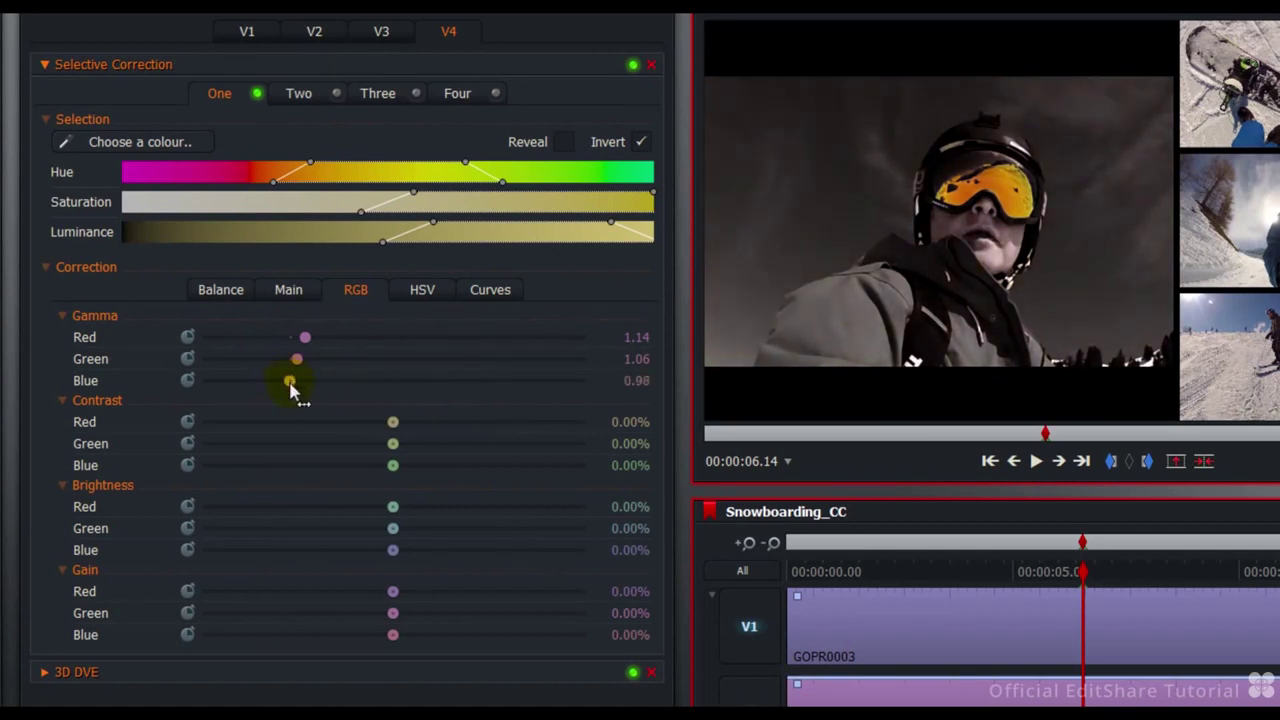
{"action": "mouse_move", "coordinate": [392, 528]}
{"action": "left_mouse_down"}
{"action": "mouse_move", "coordinate": [377, 533]}
{"action": "mouse_move", "coordinate": [401, 531]}
{"action": "left_mouse_up"}
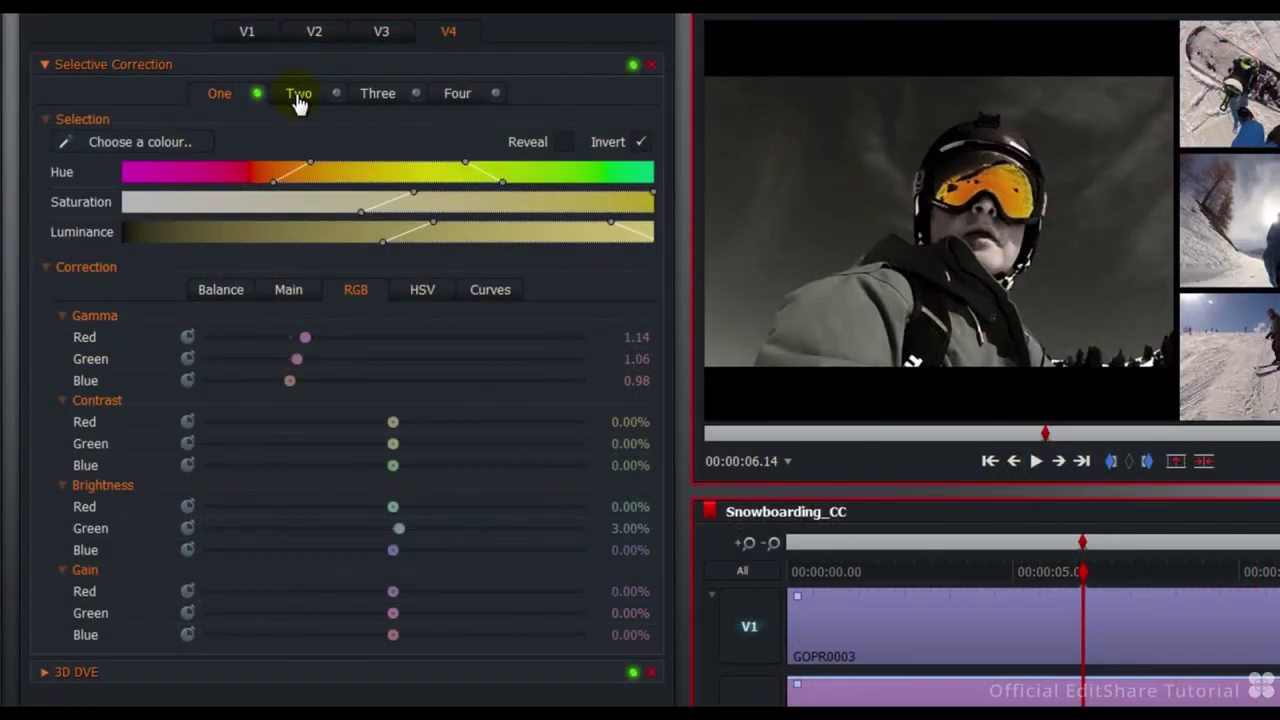
Step: Enable correction Two with correction One turned off, and sample the snowboarder's skin tone as its selection colour
{"action": "left_click", "coordinate": [298, 95]}
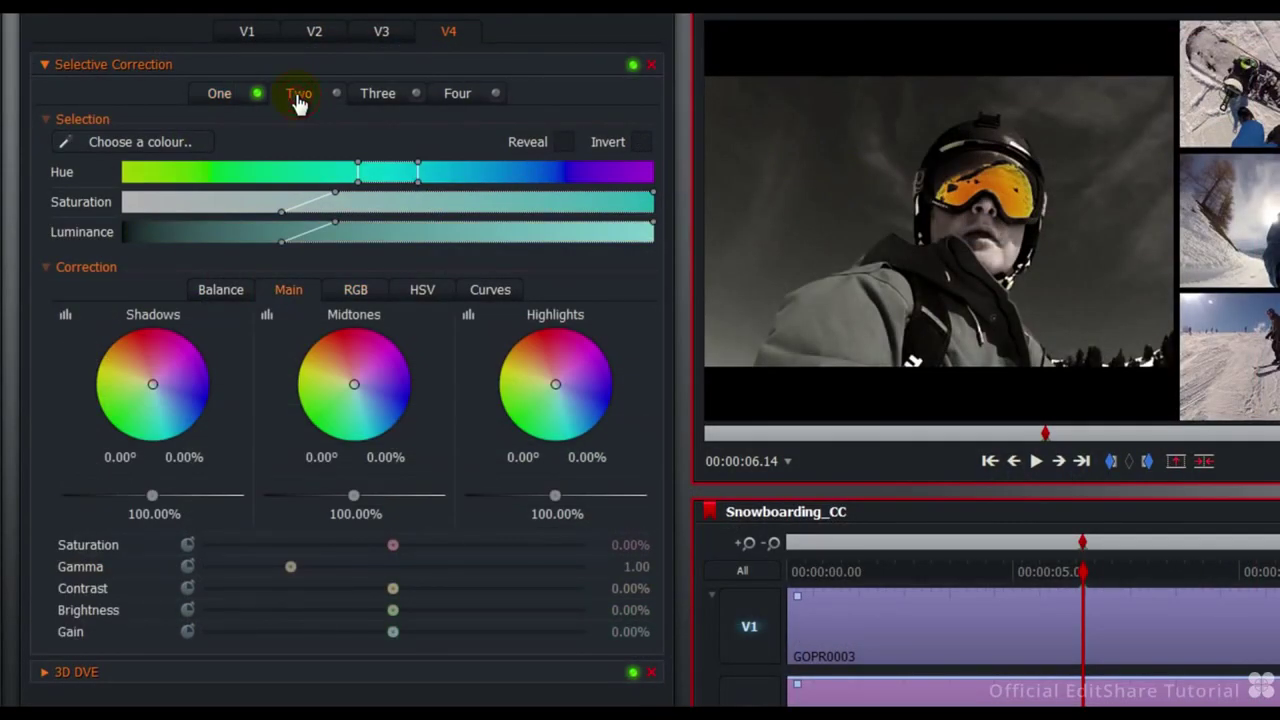
{"action": "left_click", "coordinate": [256, 94]}
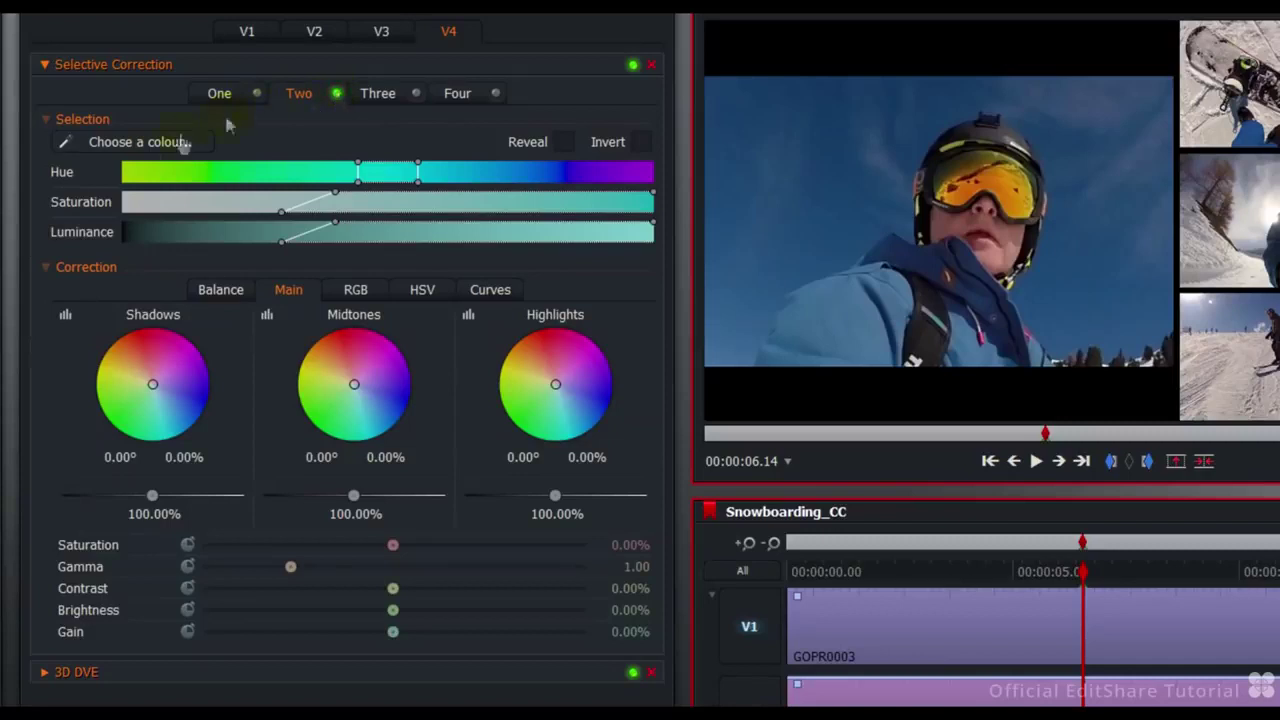
{"action": "left_click", "coordinate": [138, 143]}
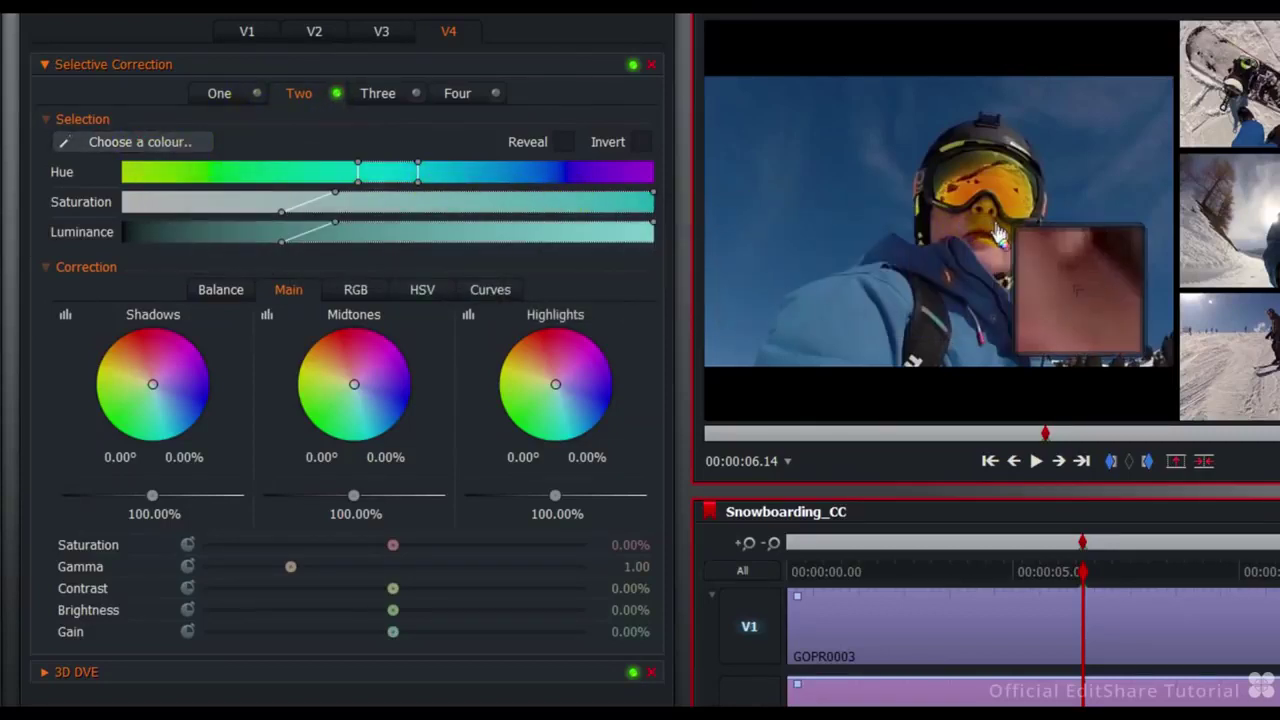
{"action": "left_click", "coordinate": [1015, 241]}
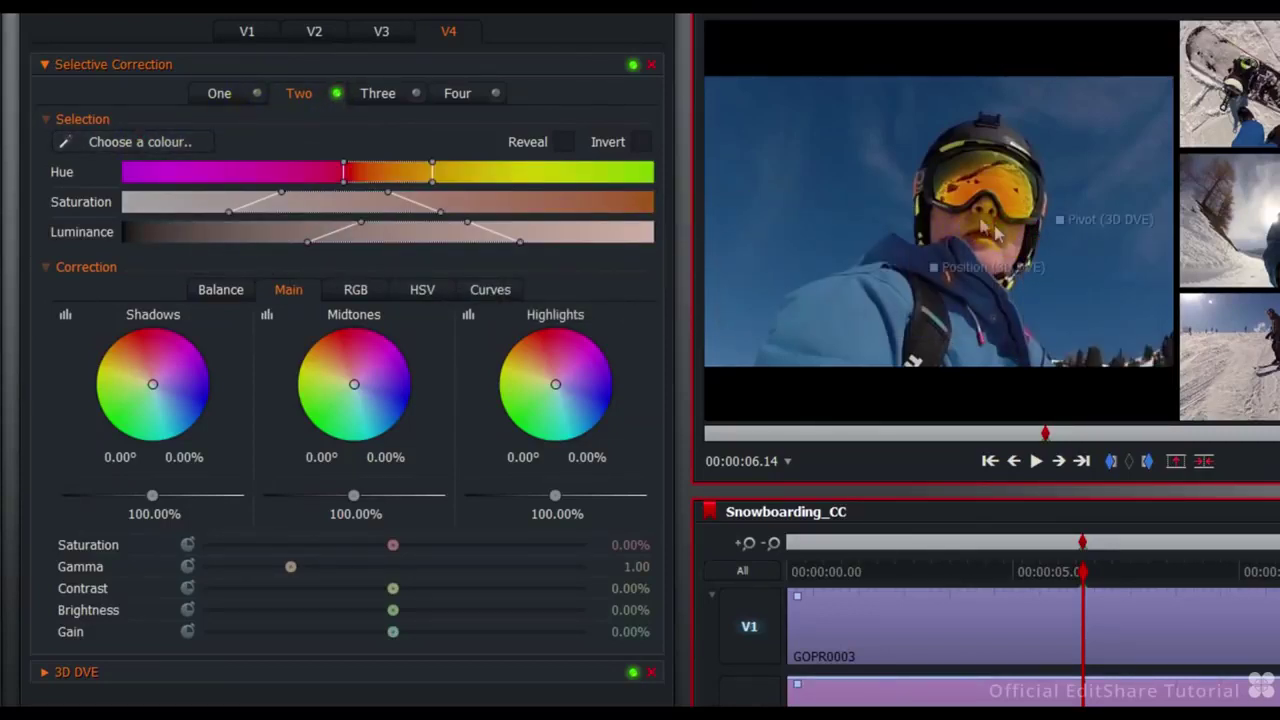
Step: Reveal correction Two's selection and widen its hue range with soft ends, along with its saturation range
{"action": "left_click", "coordinate": [565, 143]}
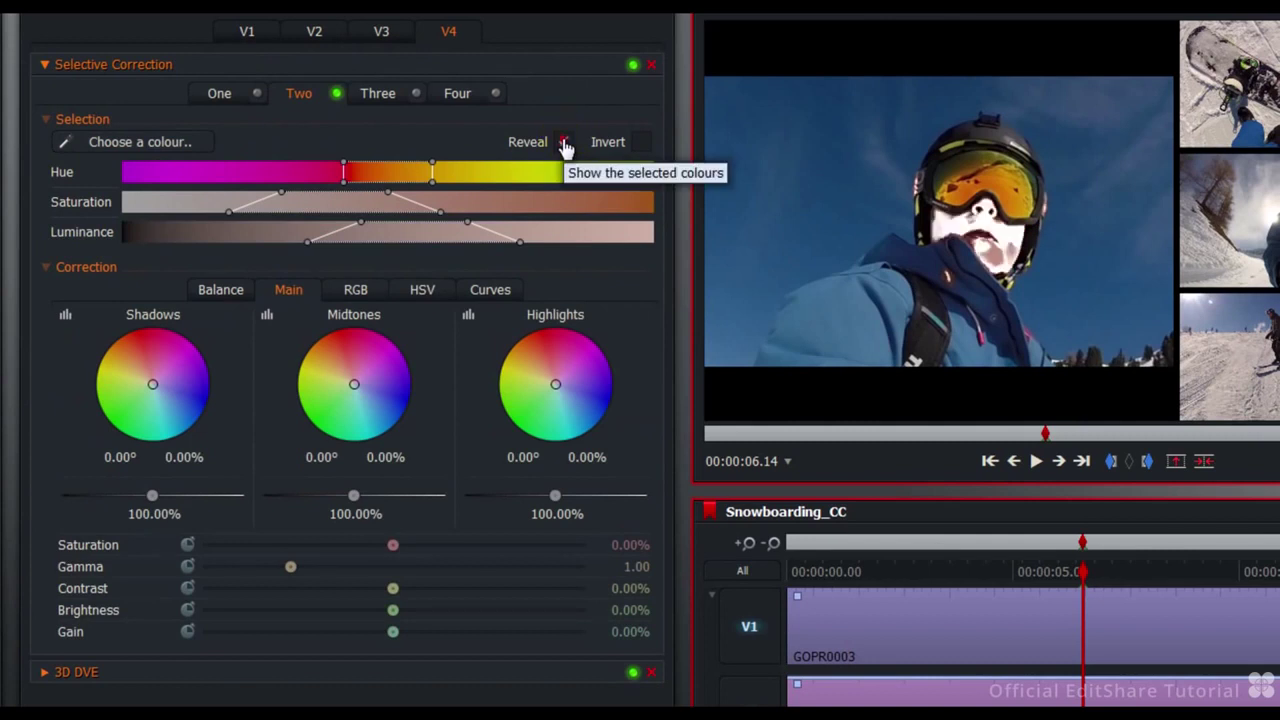
{"action": "mouse_move", "coordinate": [980, 238]}
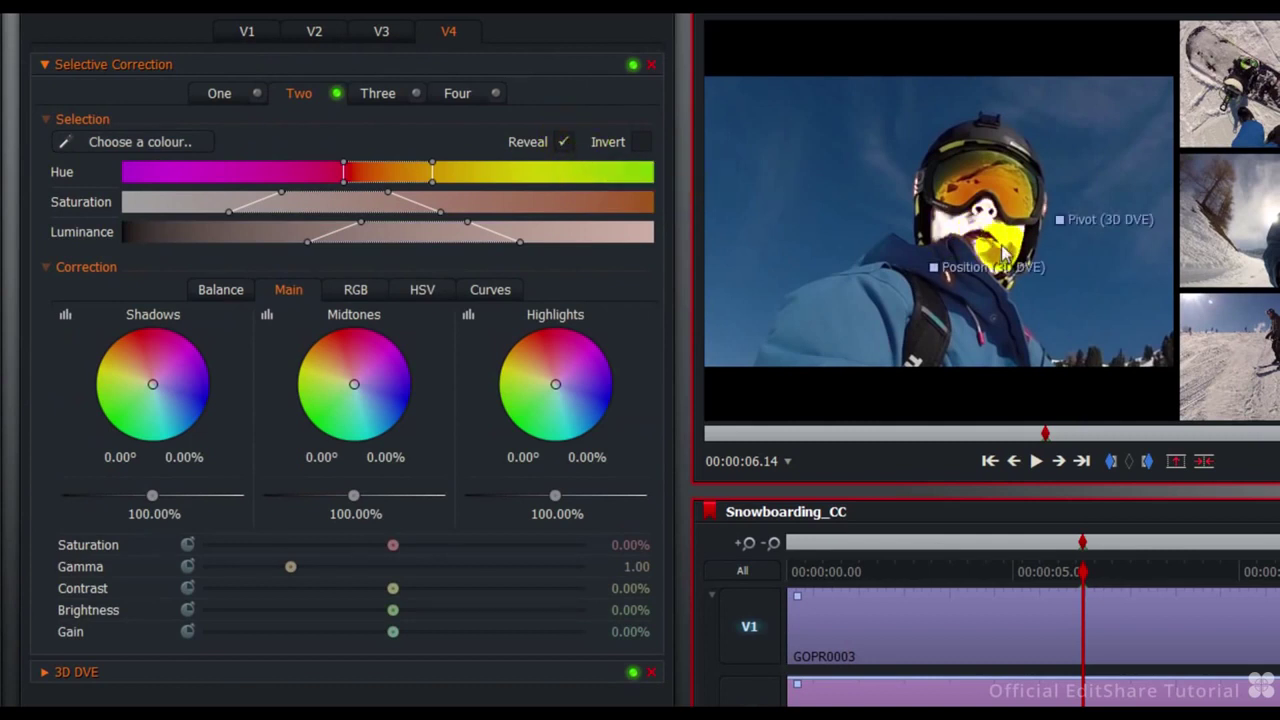
{"action": "left_click", "coordinate": [990, 260]}
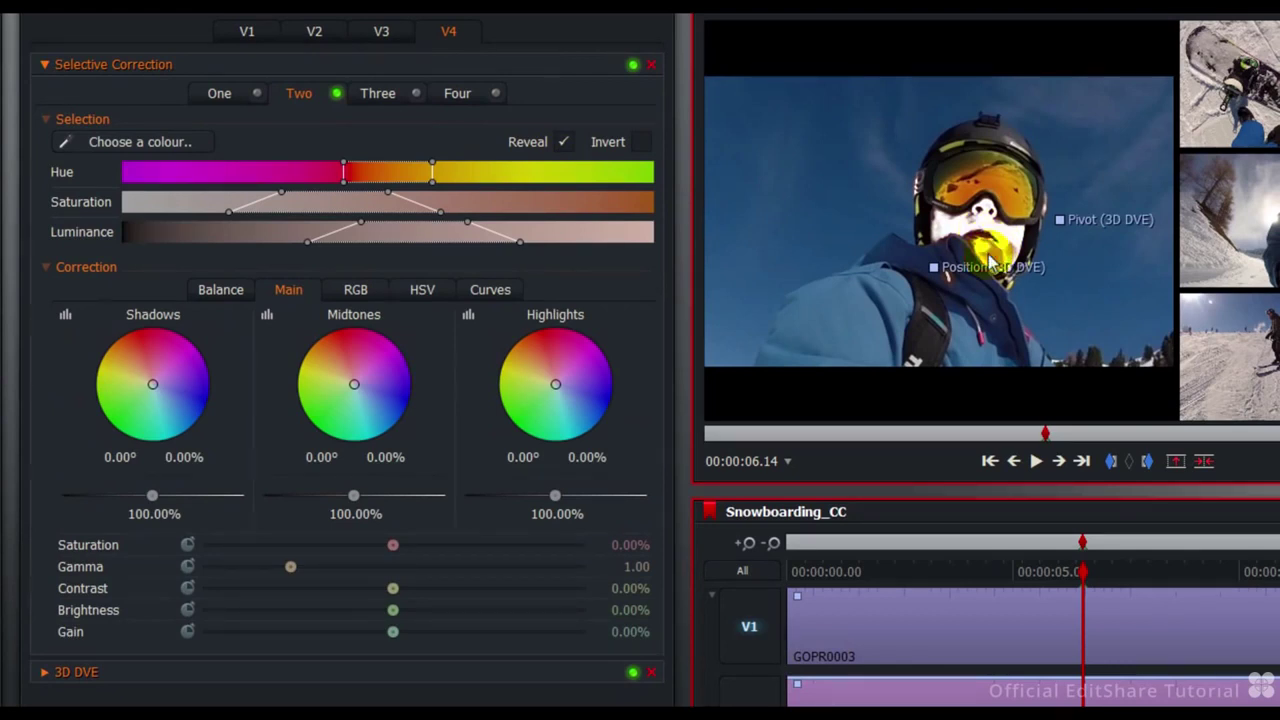
{"action": "left_click_drag", "start_coordinate": [434, 175], "coordinate": [519, 186]}
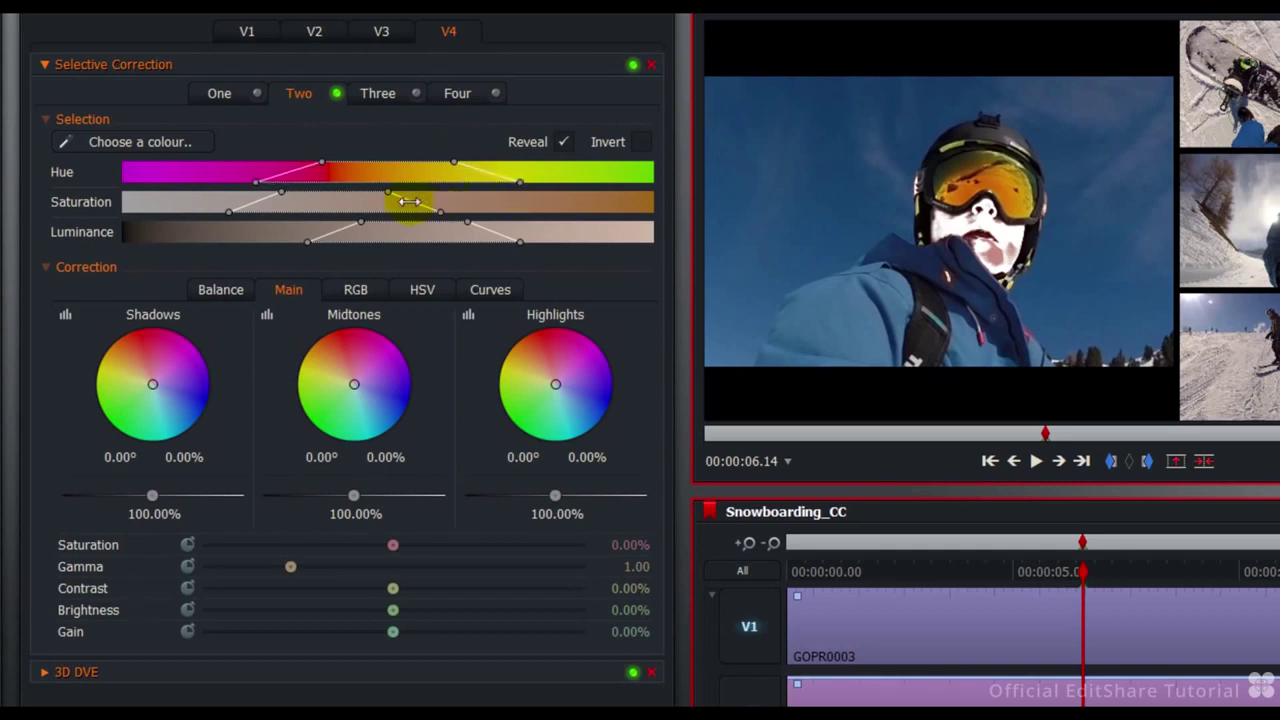
{"action": "left_click_drag", "start_coordinate": [410, 202], "coordinate": [238, 200]}
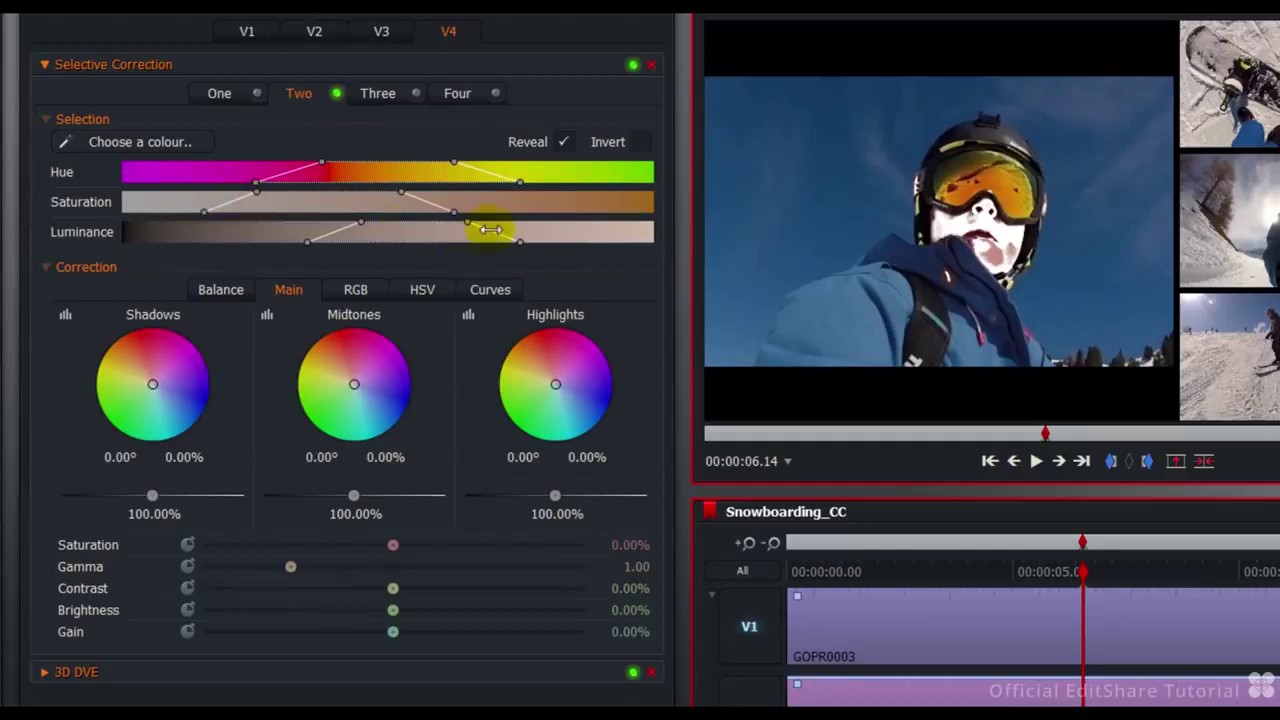
Step: Extend correction Two's luminance range at both ends to cover the whole face, and turn off the reveal
{"action": "left_click_drag", "start_coordinate": [493, 230], "coordinate": [582, 232]}
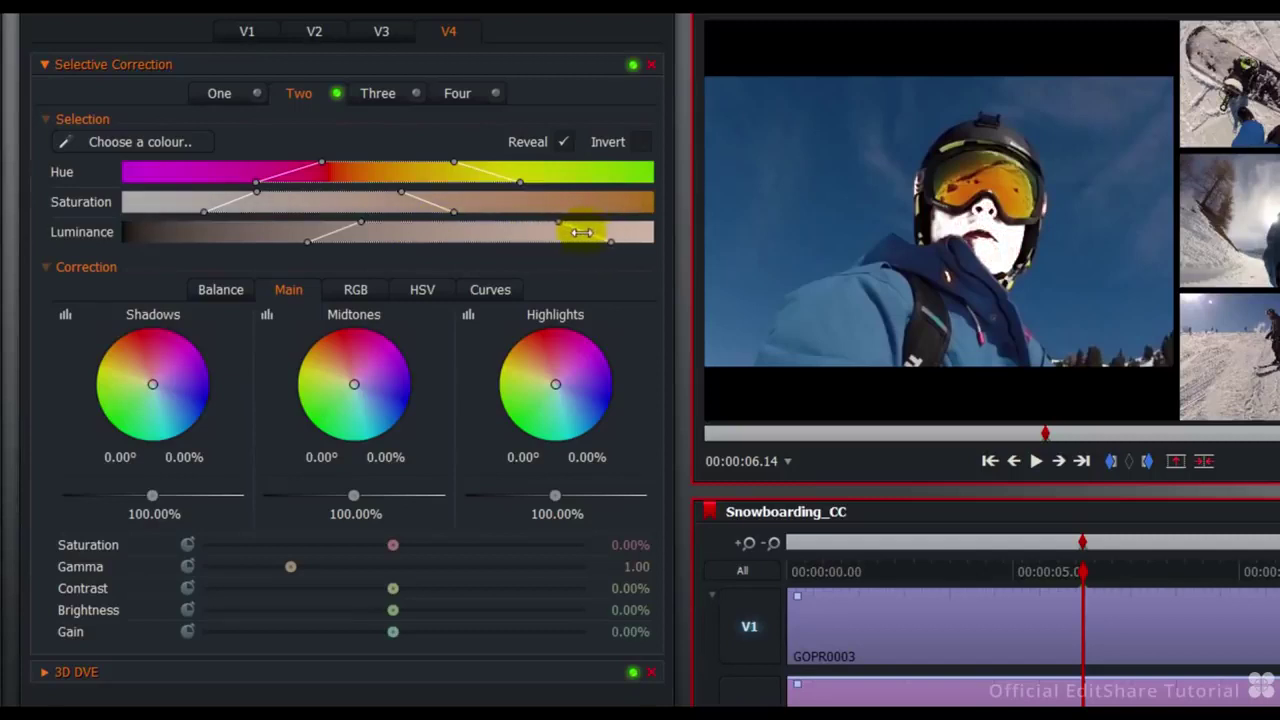
{"action": "left_click_drag", "start_coordinate": [341, 230], "coordinate": [305, 228]}
{"action": "left_click", "coordinate": [557, 221]}
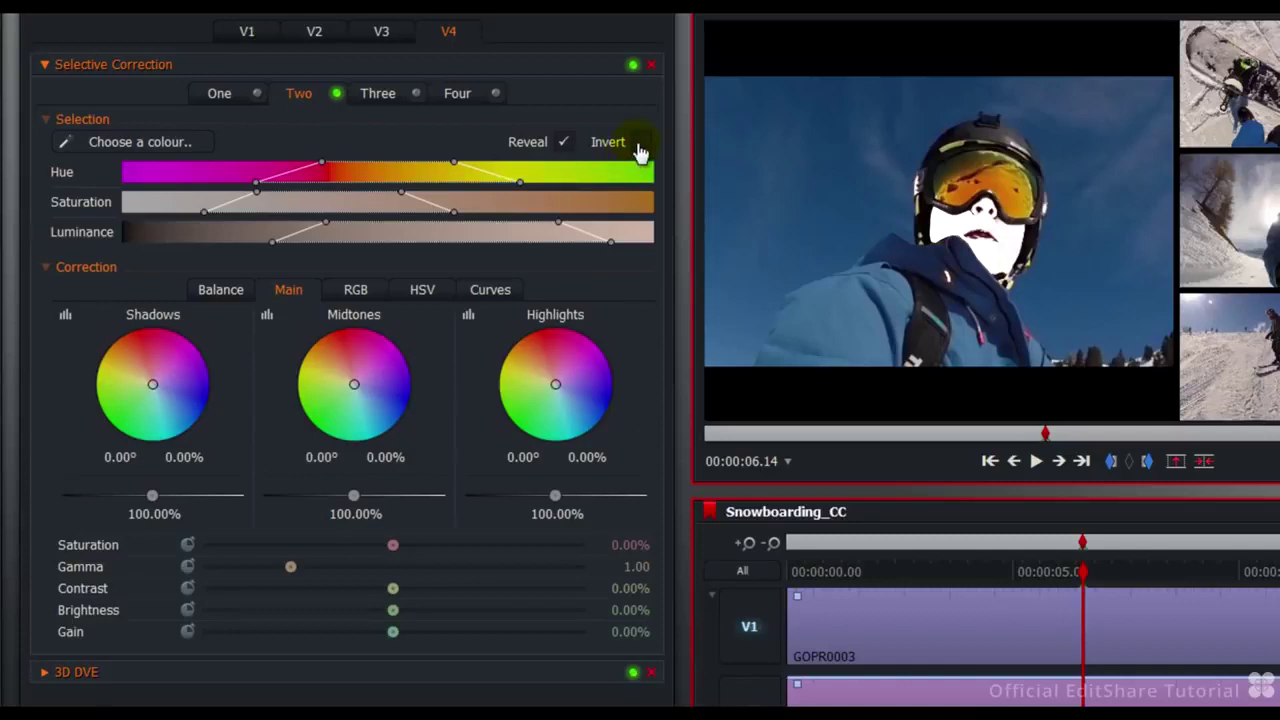
{"action": "left_click", "coordinate": [563, 142]}
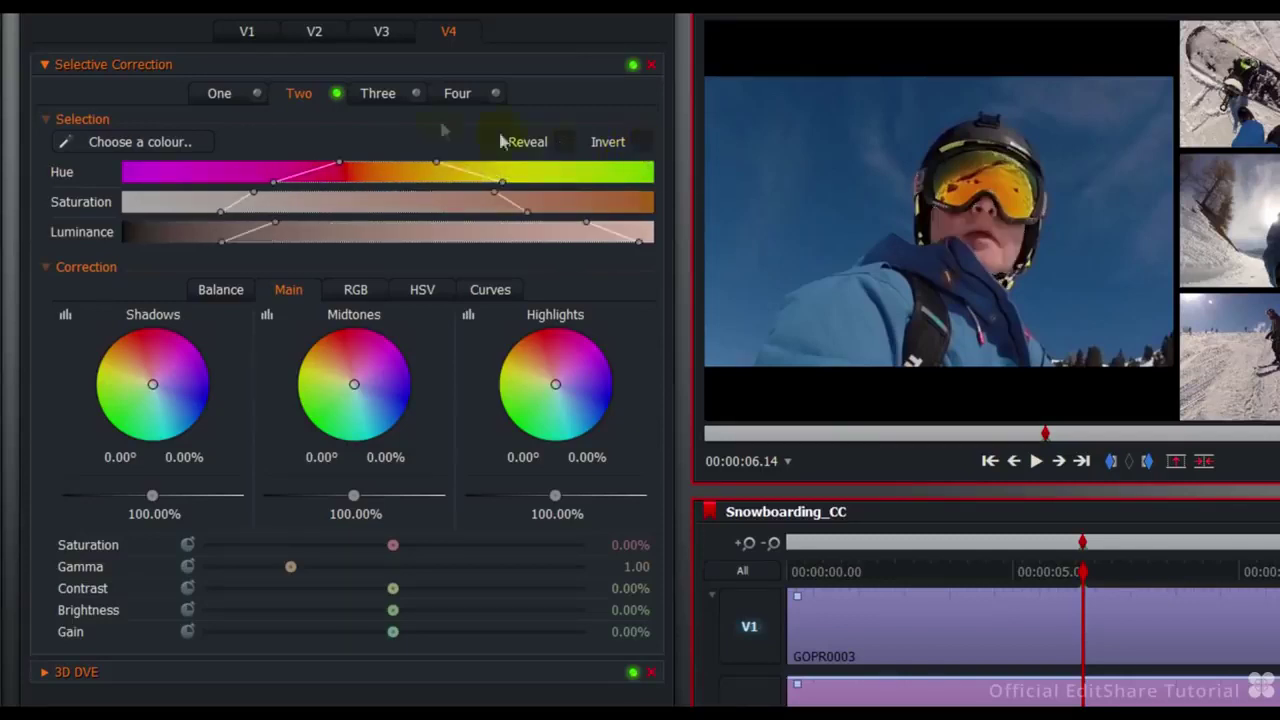
Step: Turn correction One back on and set correction Two's Saturation to 10.08% to bring colour back to the face
{"action": "left_click", "coordinate": [257, 94]}
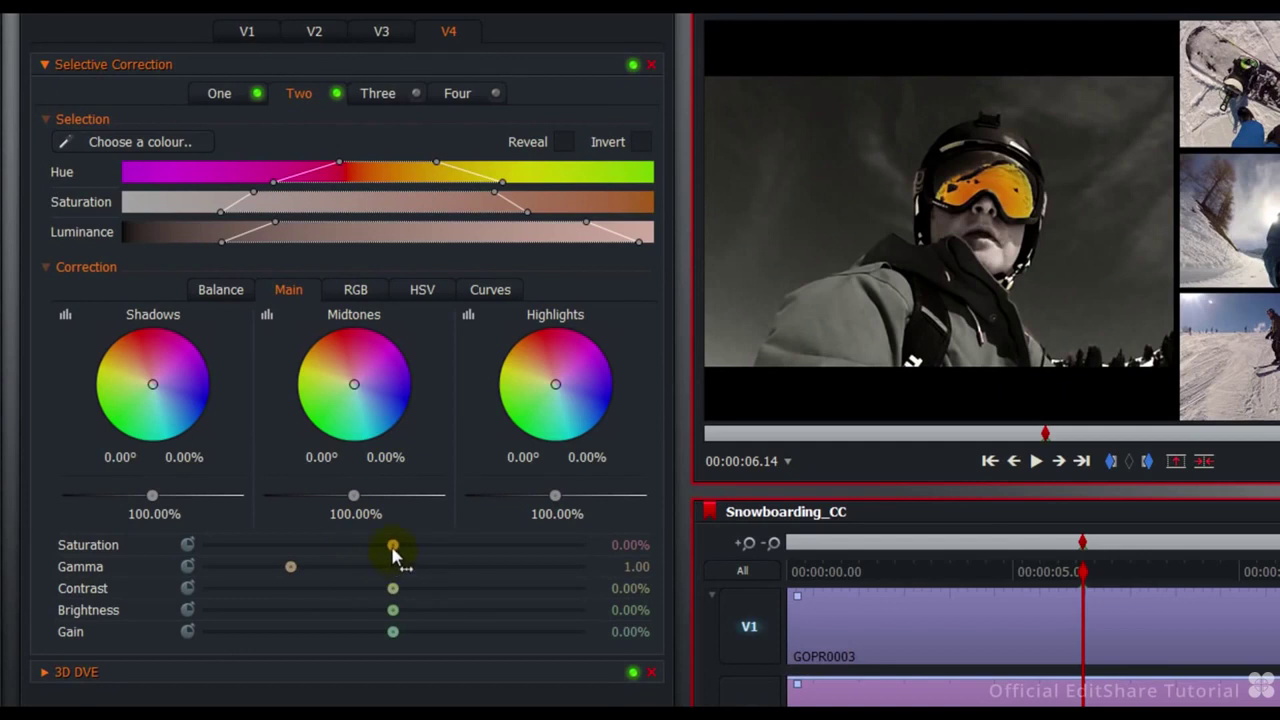
{"action": "mouse_move", "coordinate": [393, 549]}
{"action": "left_mouse_down"}
{"action": "mouse_move", "coordinate": [343, 543]}
{"action": "mouse_move", "coordinate": [474, 554]}
{"action": "mouse_move", "coordinate": [414, 552]}
{"action": "left_mouse_up"}
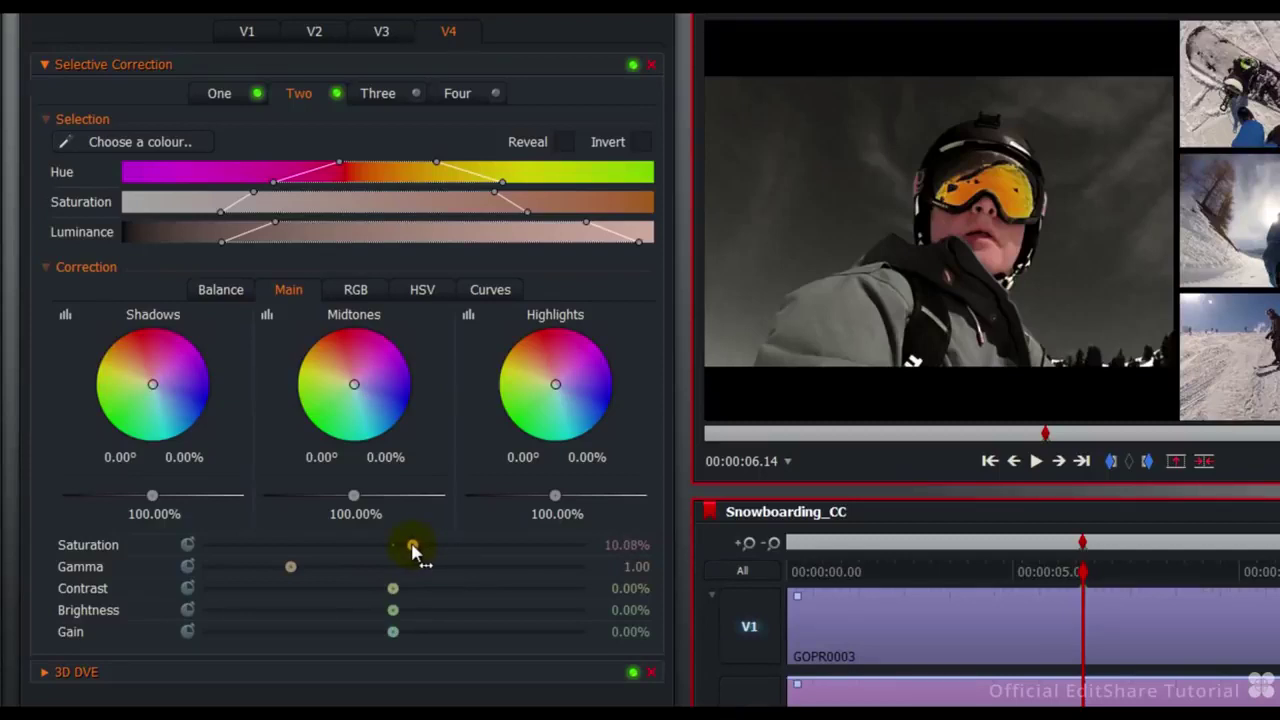
Step: Set correction Two's Contrast to 11.17% and play the Snowboarding_CC sequence from its start to review the result
{"action": "left_click", "coordinate": [393, 588]}
{"action": "mouse_move", "coordinate": [391, 592]}
{"action": "left_mouse_down"}
{"action": "mouse_move", "coordinate": [484, 593]}
{"action": "mouse_move", "coordinate": [415, 593]}
{"action": "left_mouse_up"}
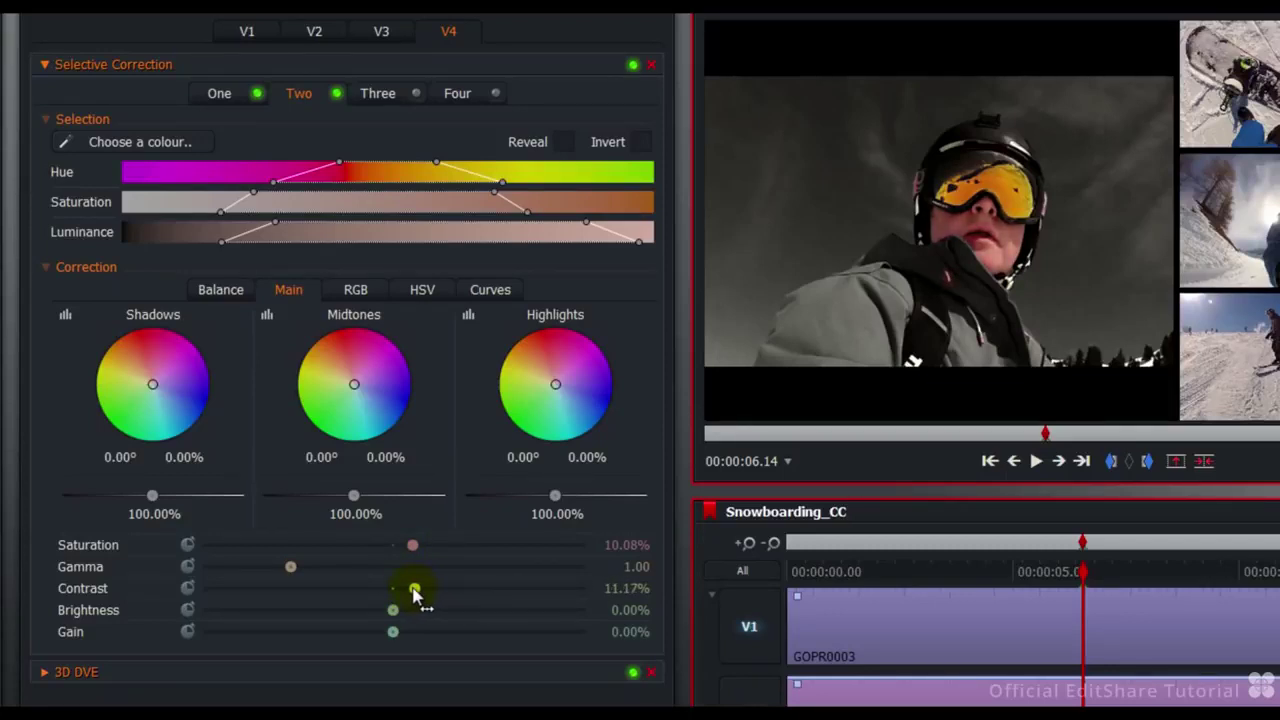
{"action": "key", "text": "Home"}
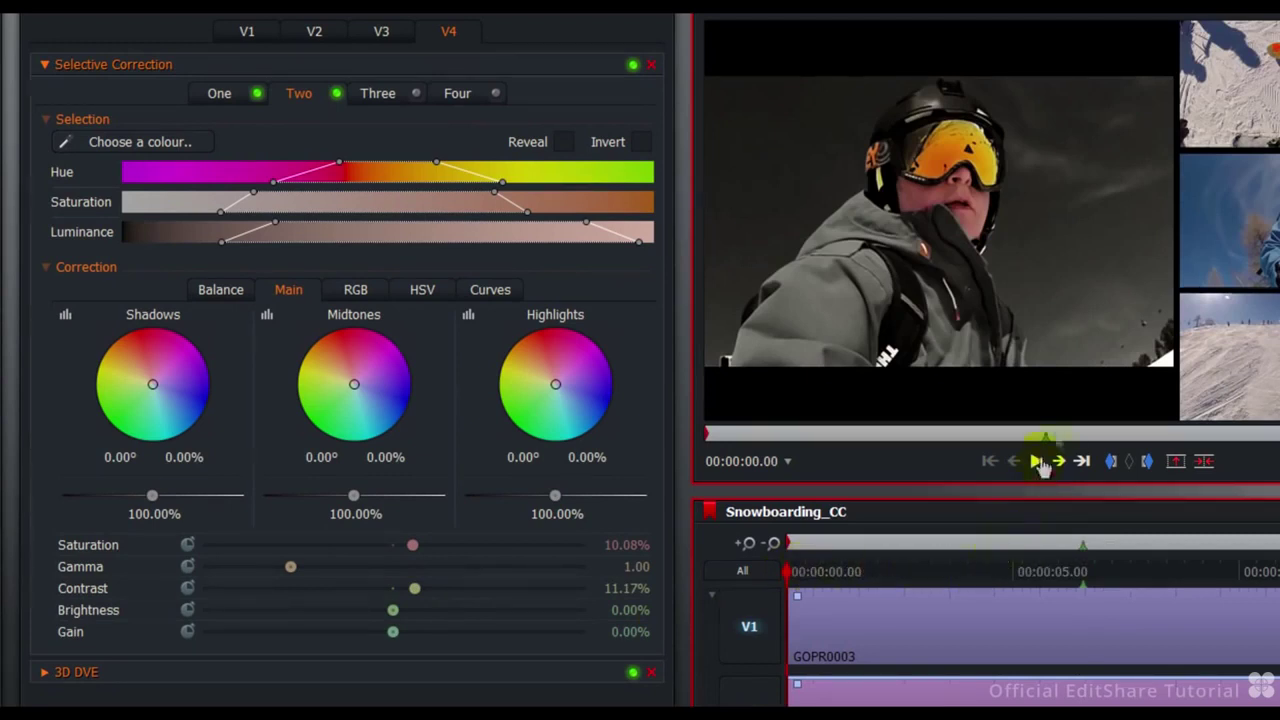
{"action": "mouse_move", "coordinate": [903, 150]}
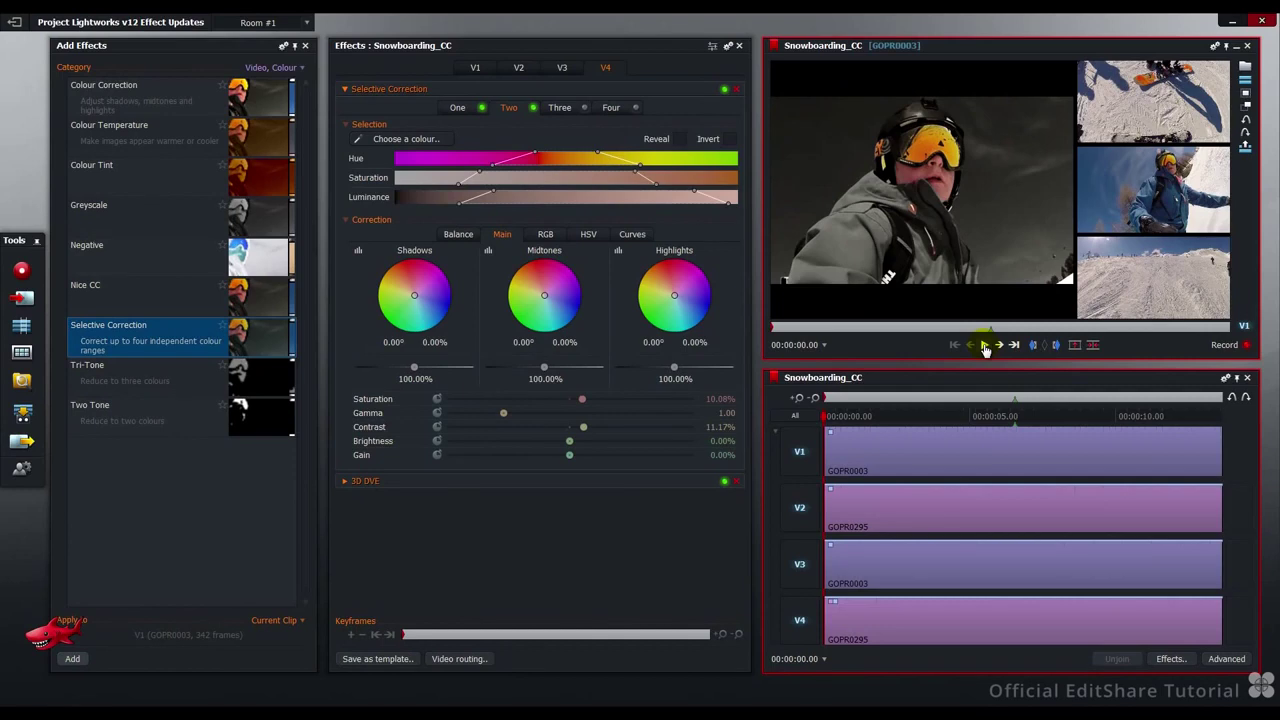
{"action": "left_click", "coordinate": [985, 345]}
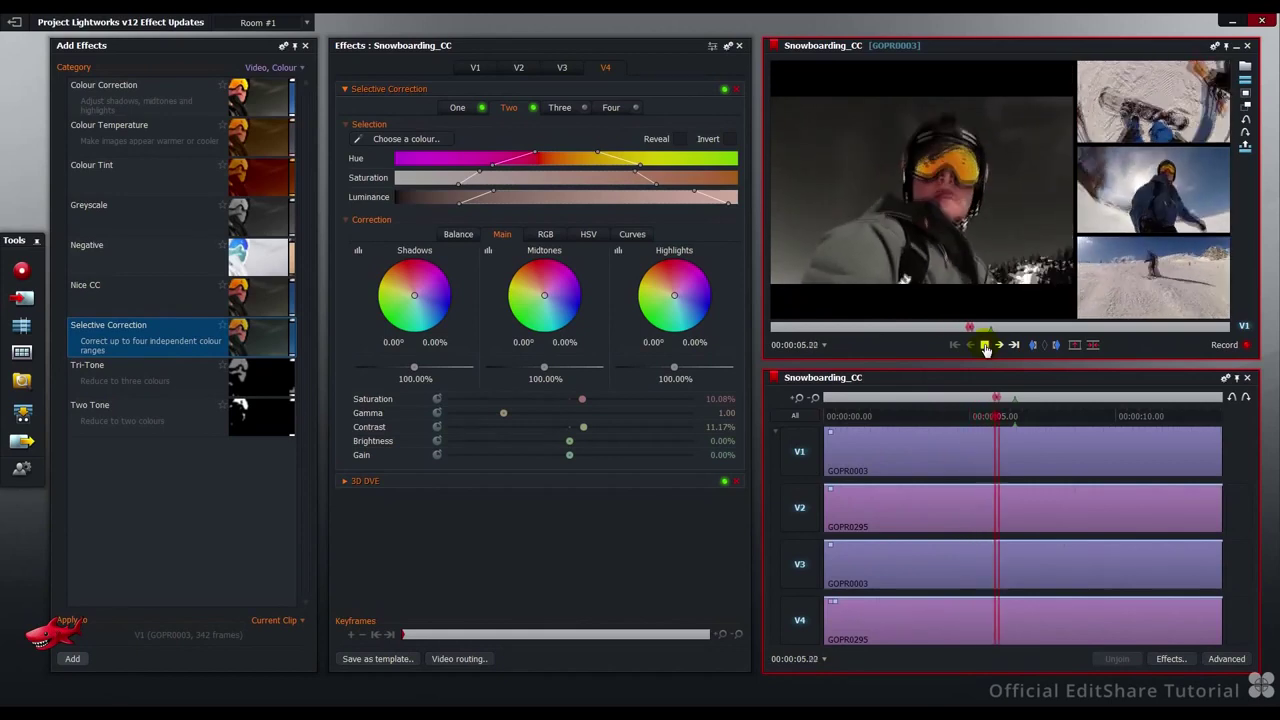
{"action": "left_click", "coordinate": [985, 345]}
Step: Apply the Ellipse Vignette 2 preset from the Vignette & Crop category to the V4 clip
{"action": "mouse_move", "coordinate": [930, 296]}
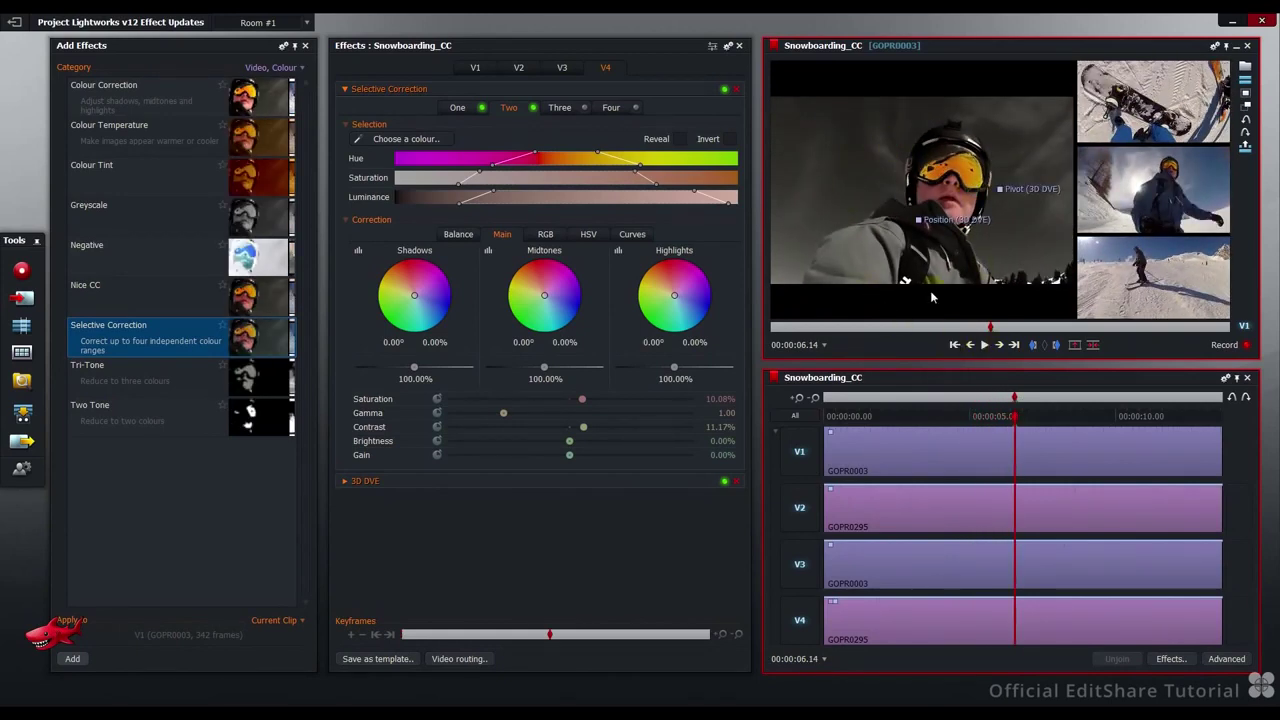
{"action": "left_click", "coordinate": [287, 69]}
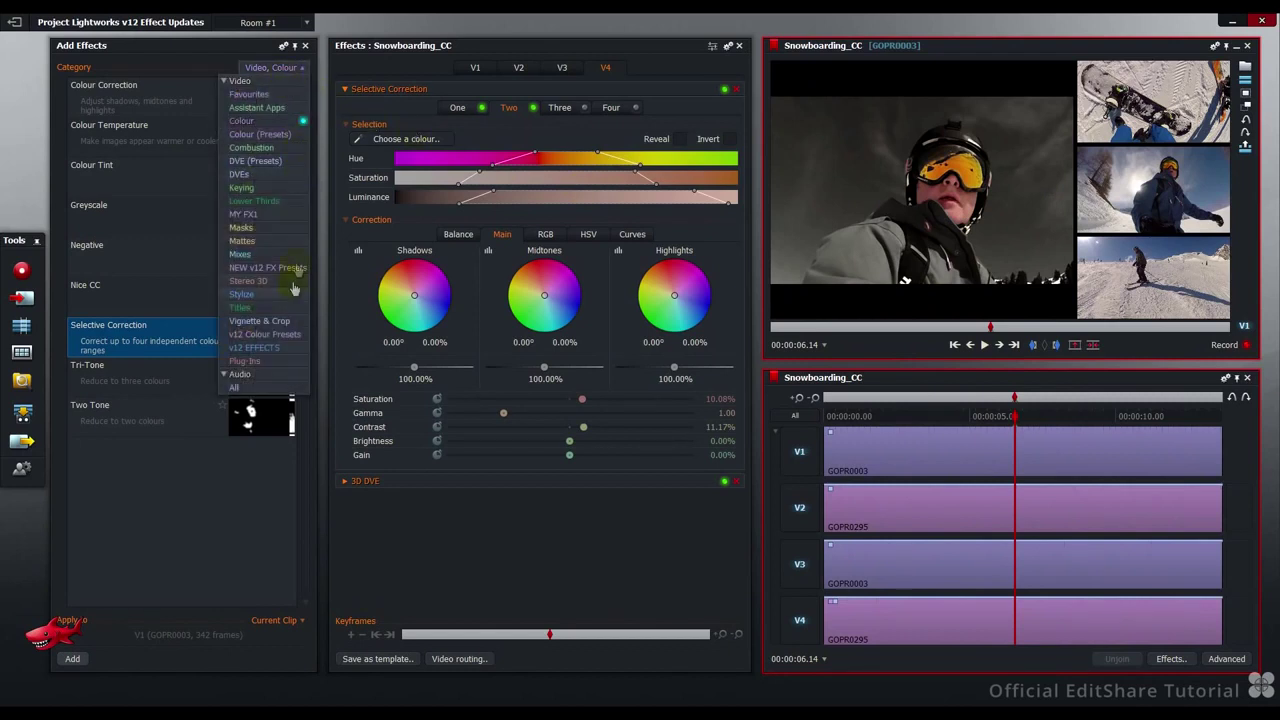
{"action": "left_click", "coordinate": [289, 322]}
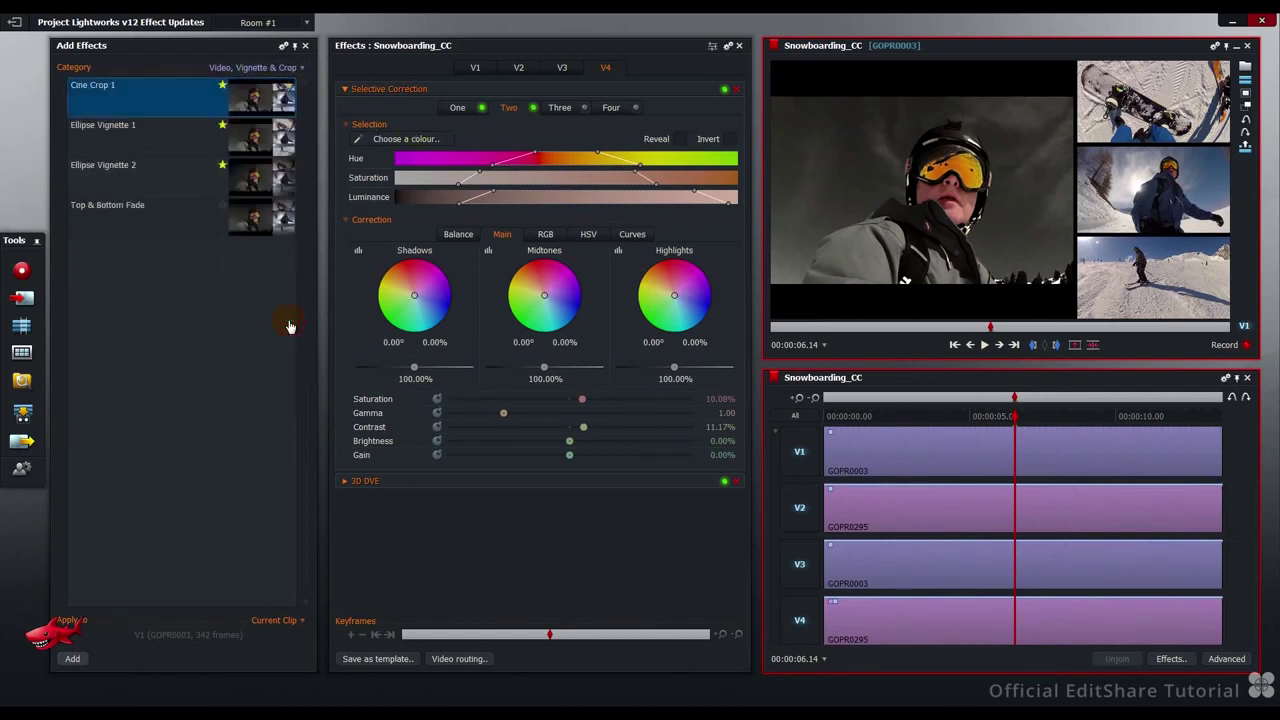
{"action": "left_click", "coordinate": [247, 179]}
{"action": "left_click_drag", "start_coordinate": [247, 179], "coordinate": [481, 534]}
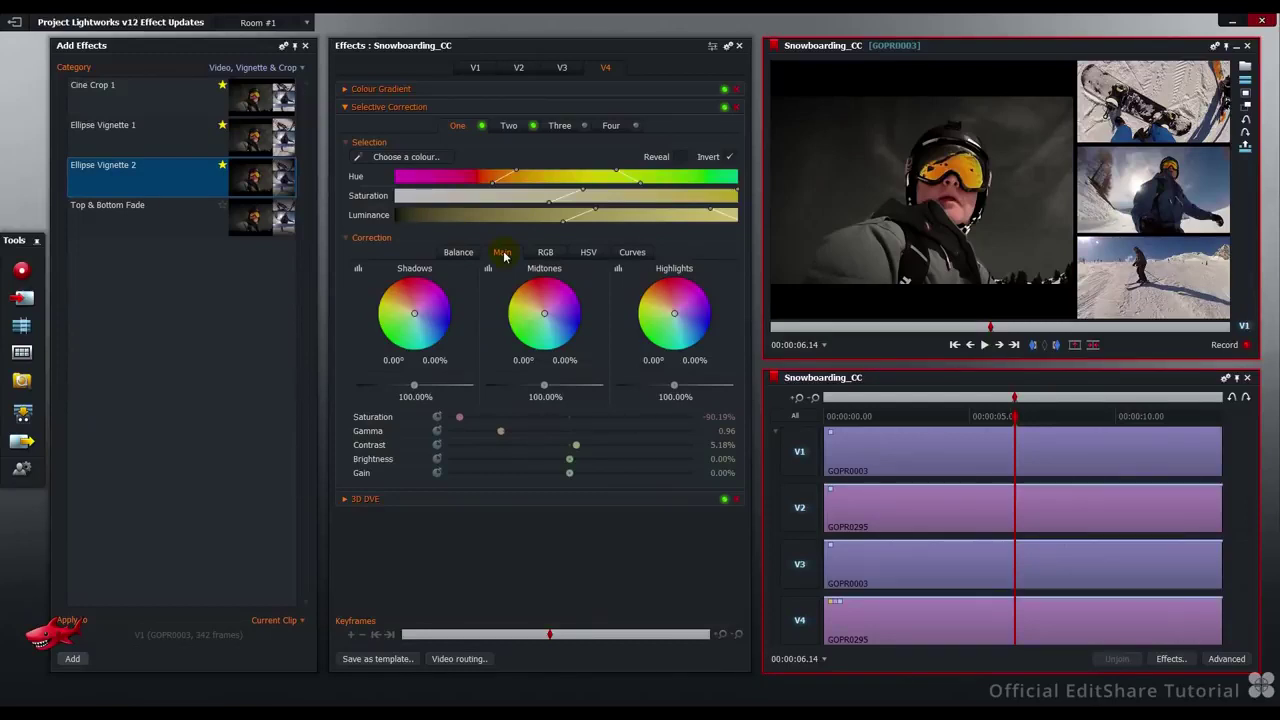
Step: Set correction One's Saturation to -77.11% and its Gamma to 1.14
{"action": "left_click_drag", "start_coordinate": [460, 417], "coordinate": [515, 439]}
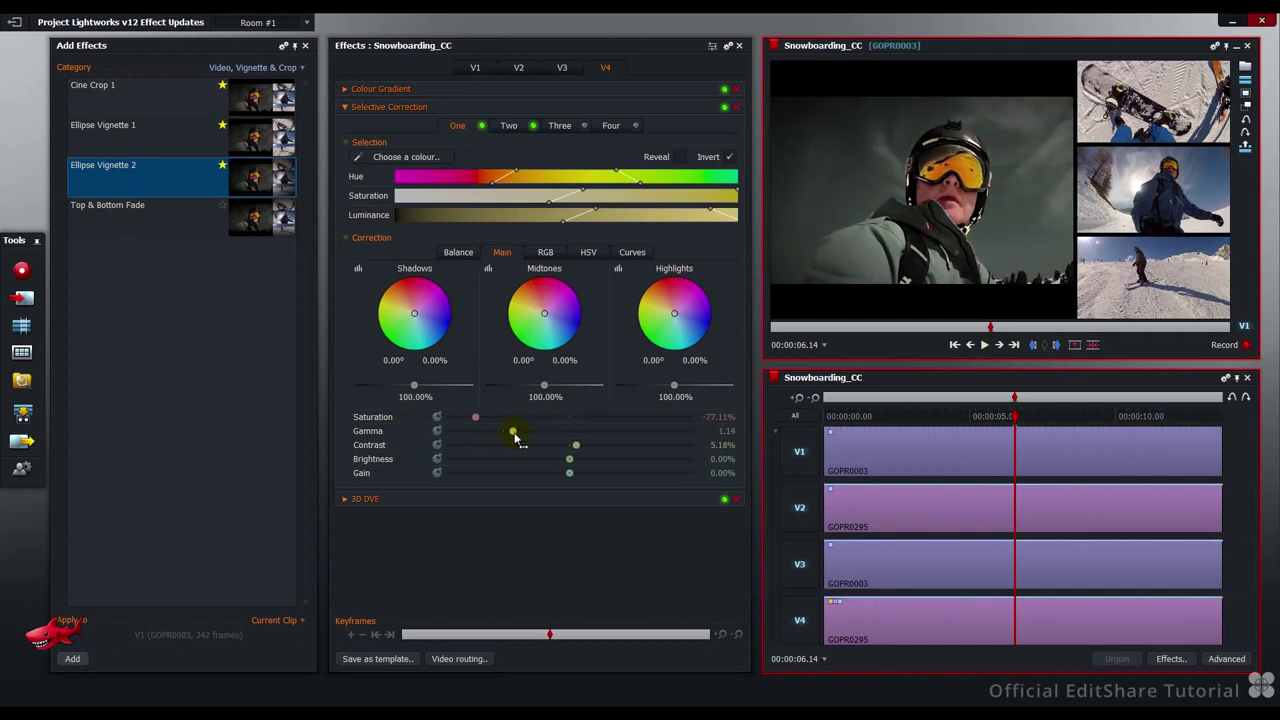
Step: Reset correction One's Saturation to its default on its own, and lower it to -89.10%
{"action": "right_click", "coordinate": [573, 403]}
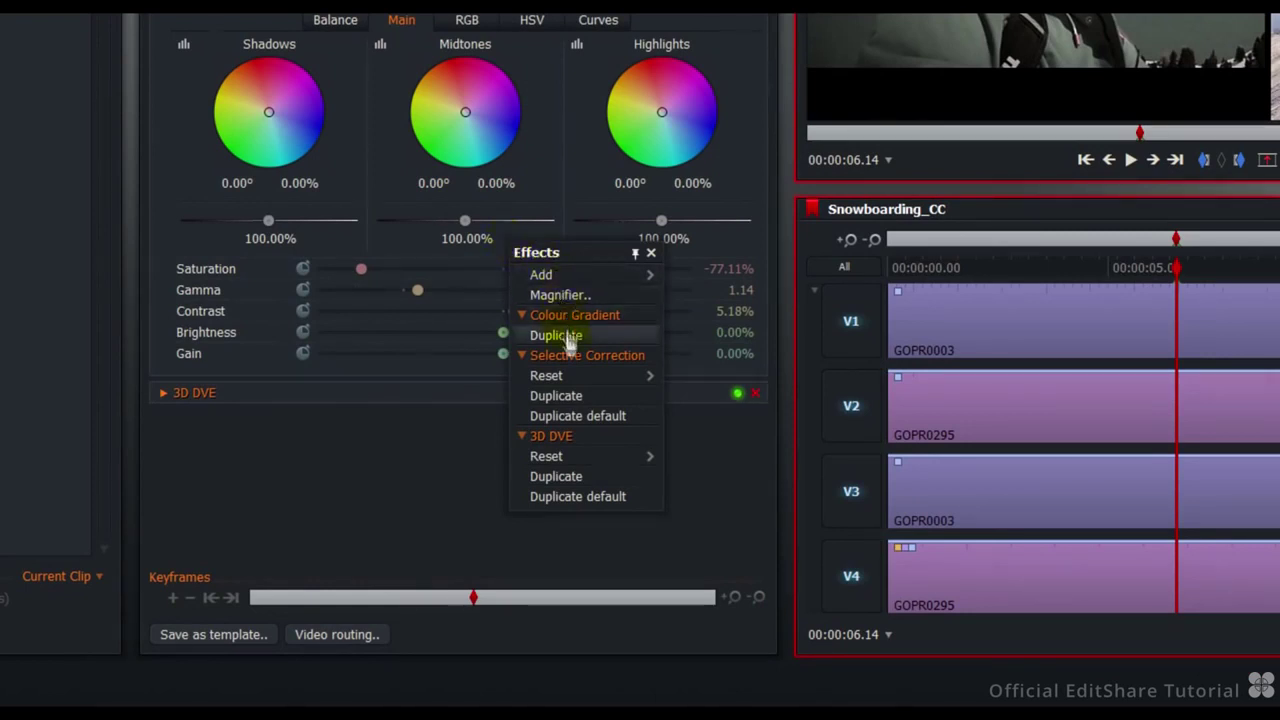
{"action": "mouse_move", "coordinate": [566, 377]}
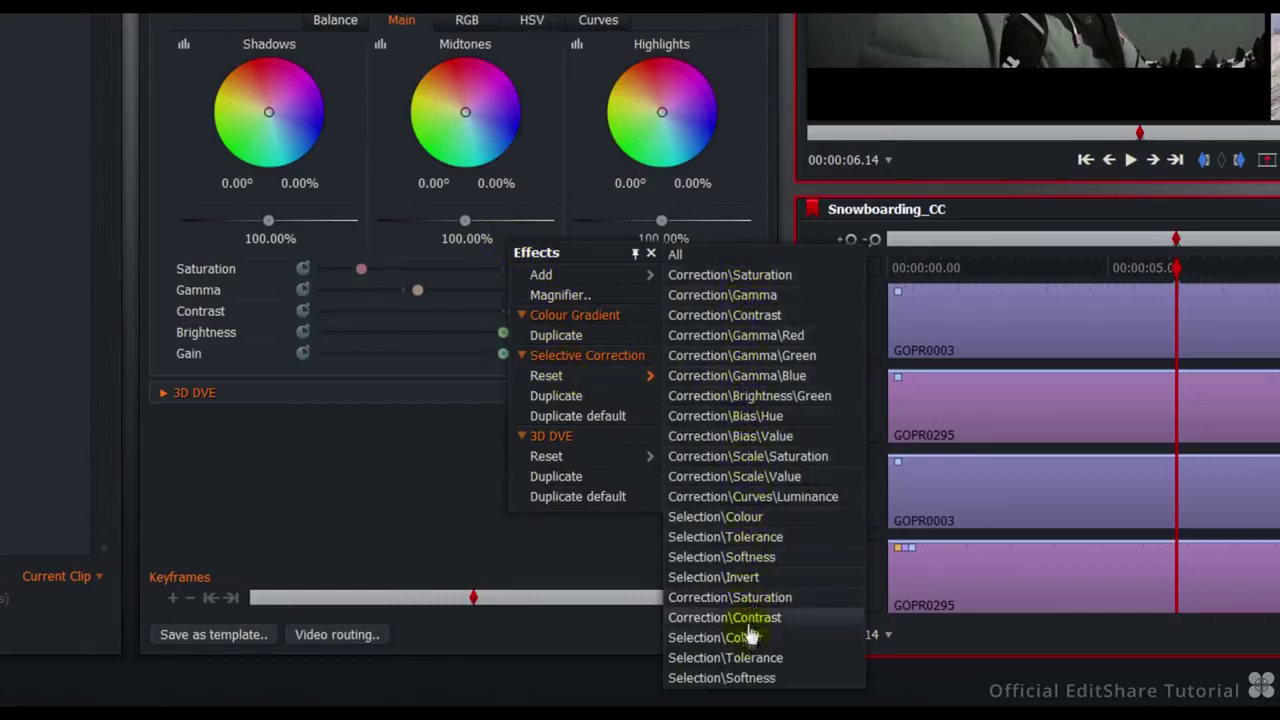
{"action": "left_click", "coordinate": [735, 278]}
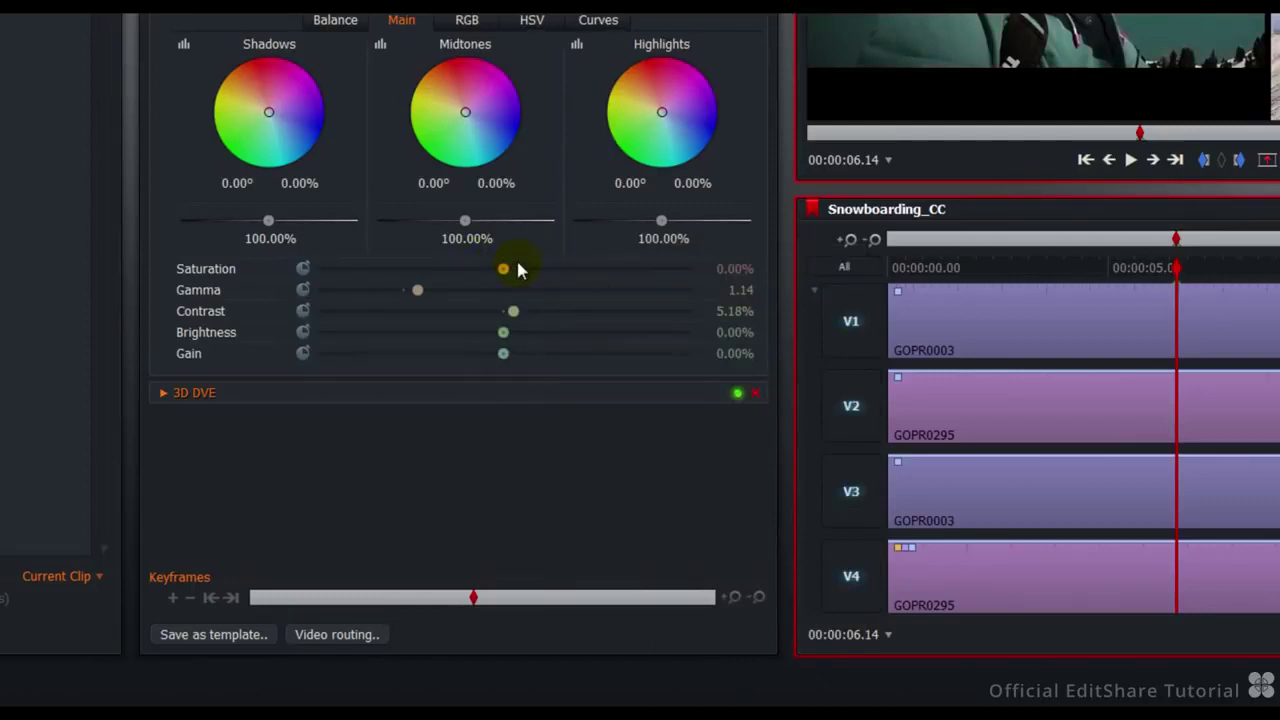
{"action": "left_click_drag", "start_coordinate": [503, 269], "coordinate": [384, 249]}
{"action": "right_click", "coordinate": [384, 249]}
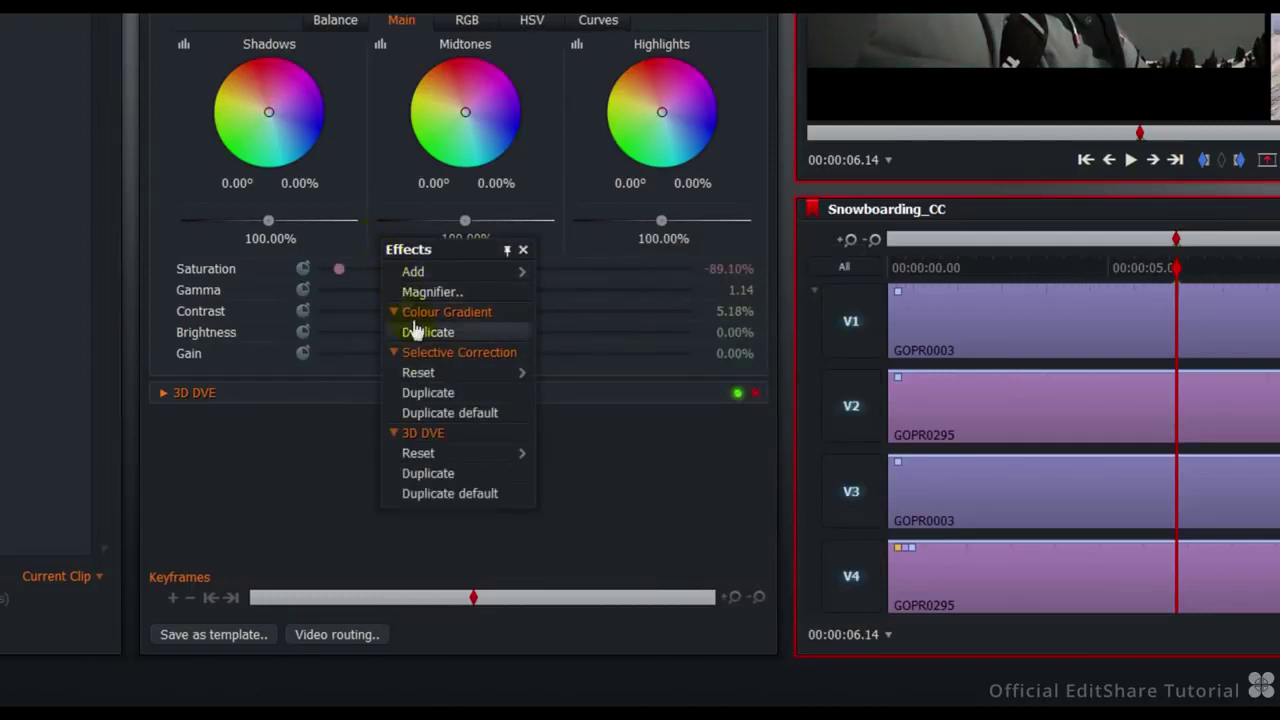
{"action": "mouse_move", "coordinate": [431, 381]}
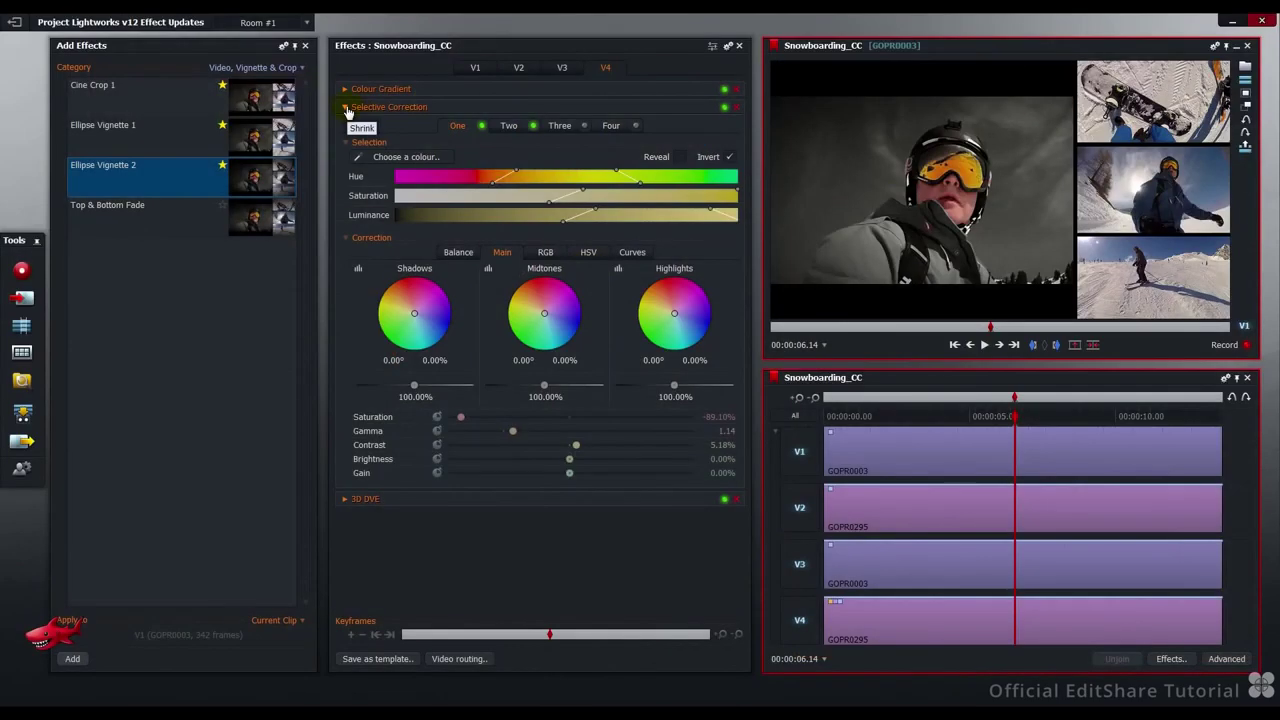
Step: Duplicate Selective Correction with default settings on the V4 clip and open the copy's name for editing
{"action": "left_click", "coordinate": [347, 109]}
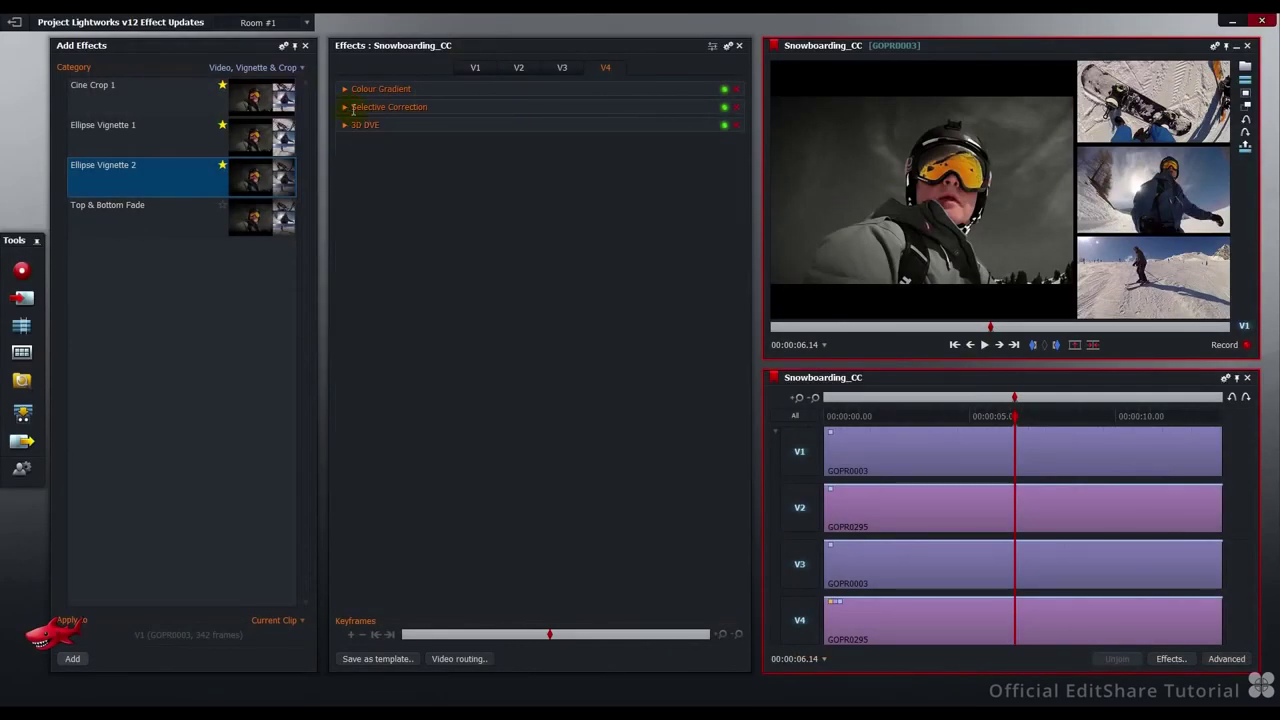
{"action": "right_click", "coordinate": [451, 161]}
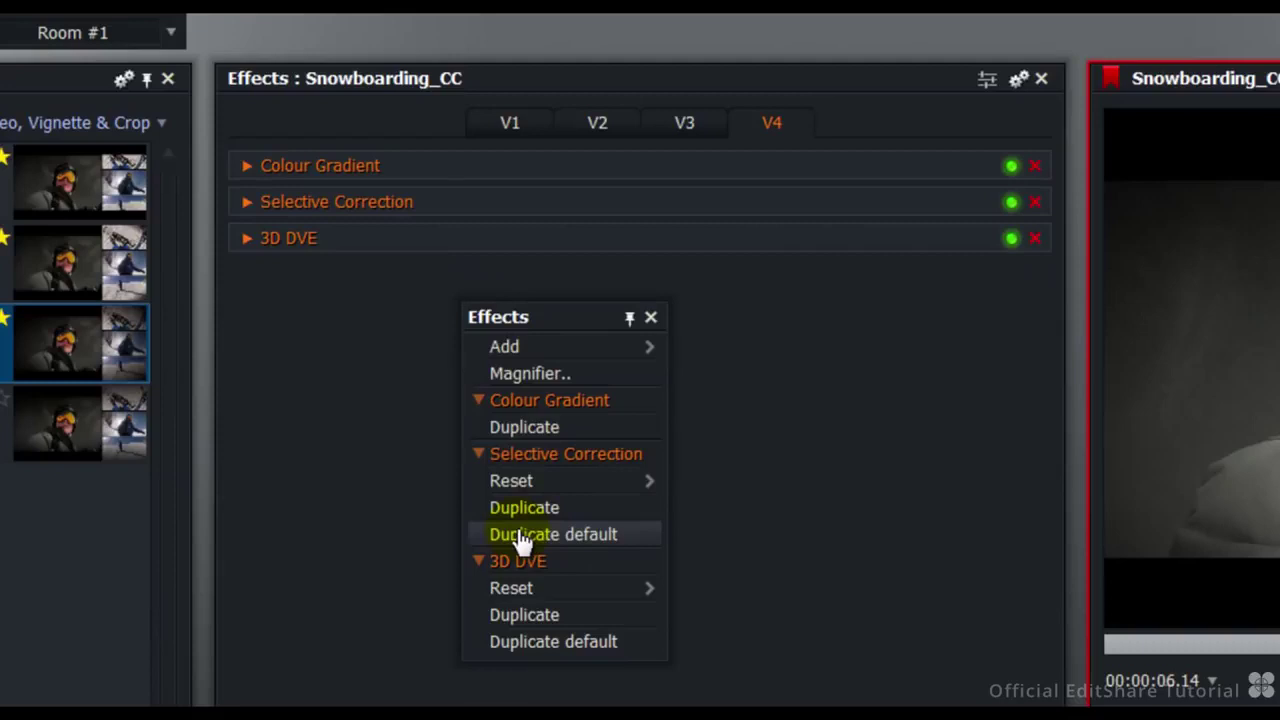
{"action": "left_click", "coordinate": [591, 543]}
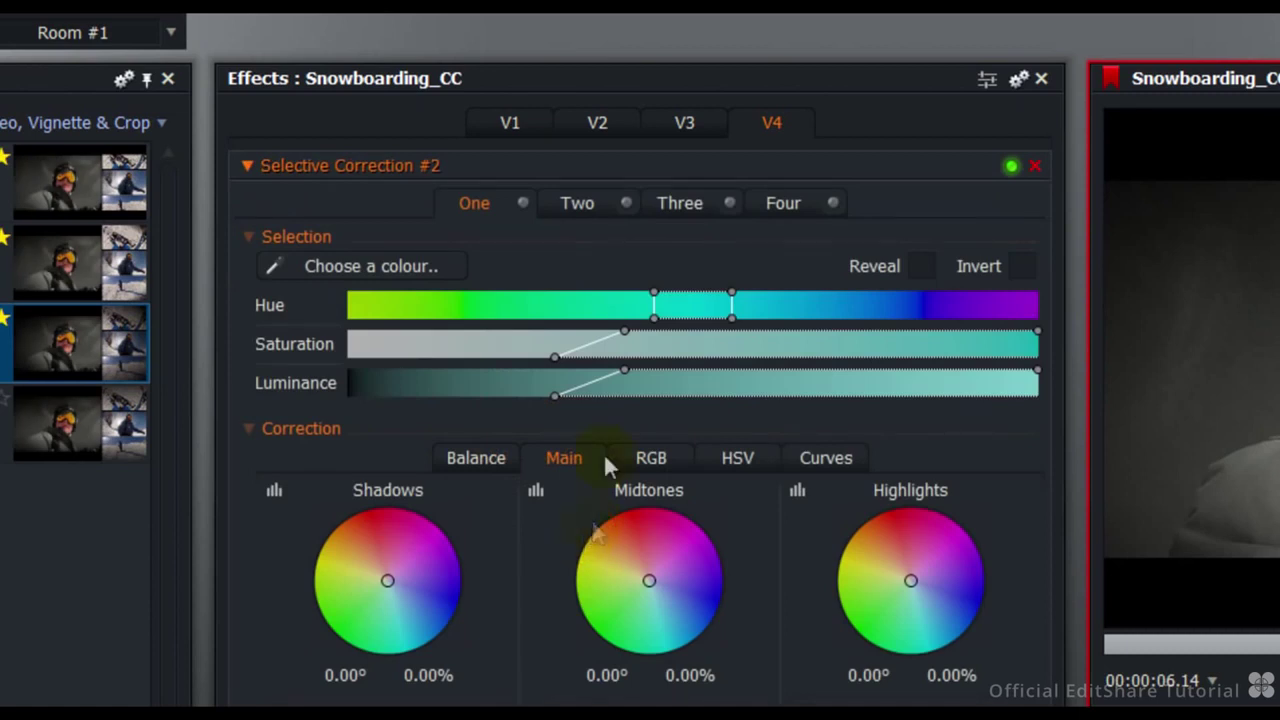
{"action": "left_click", "coordinate": [258, 168]}
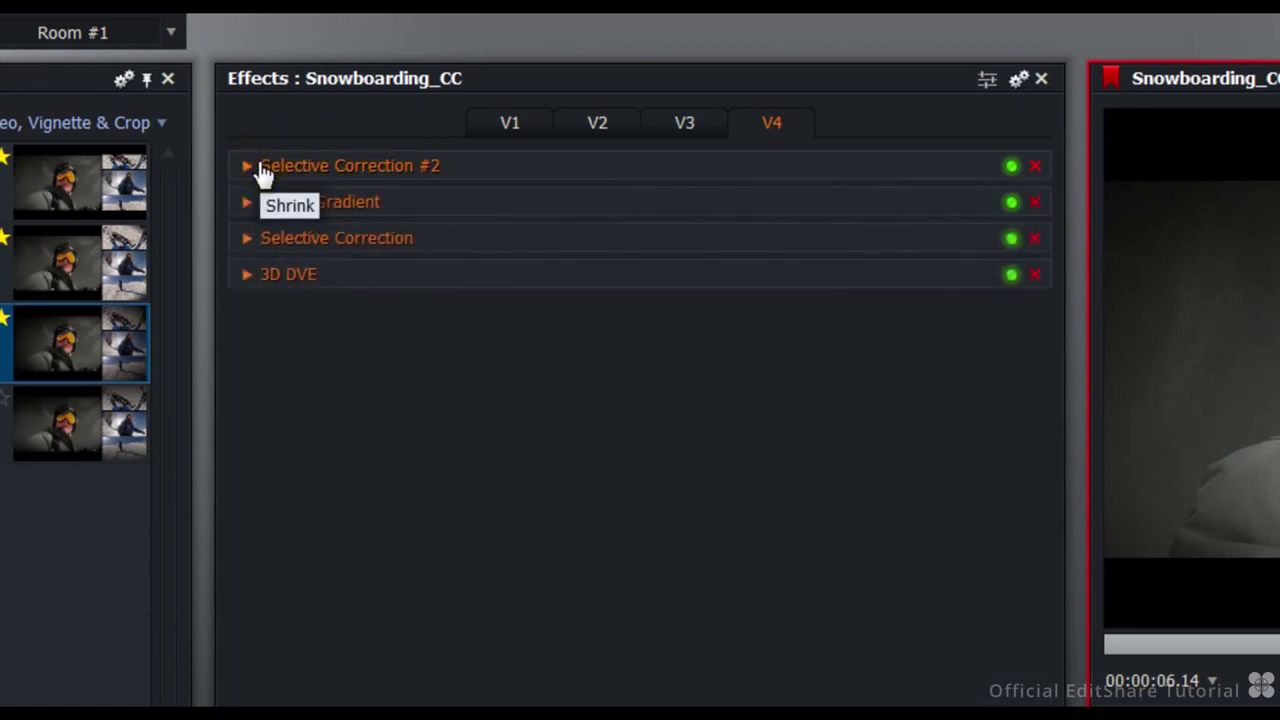
{"action": "double_click", "coordinate": [438, 166]}
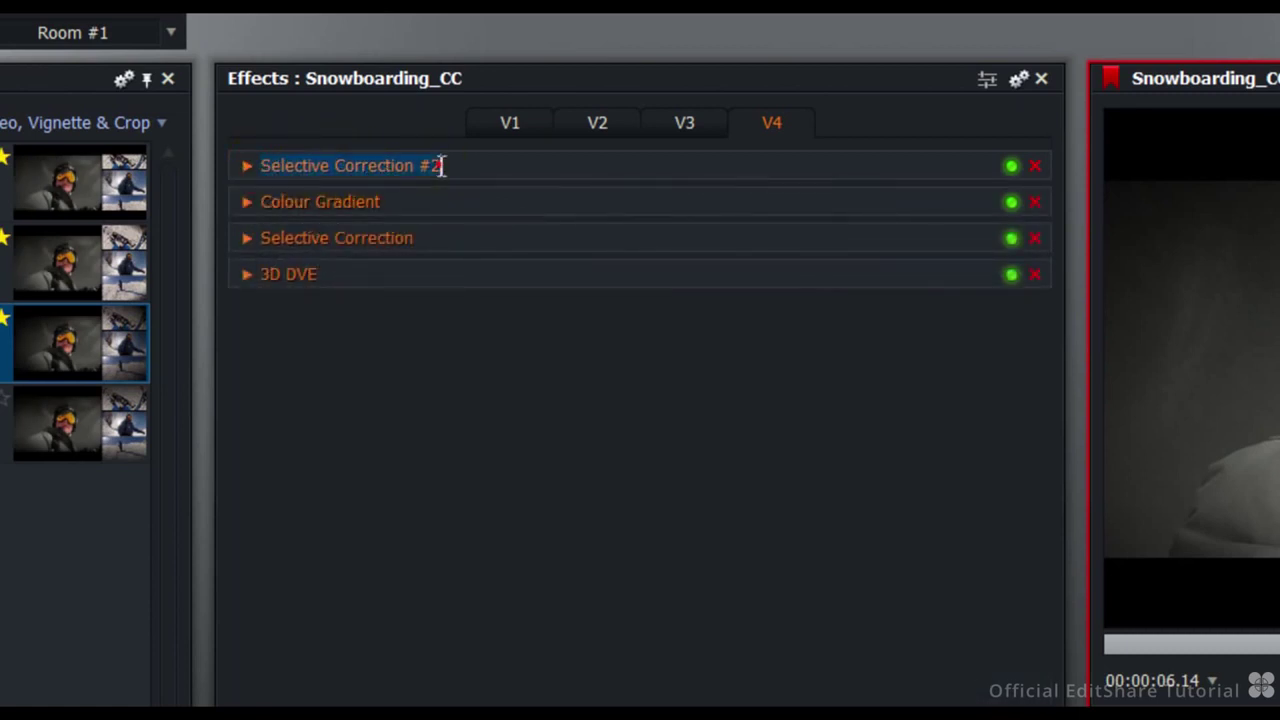
{"action": "left_click", "coordinate": [247, 167]}
{"action": "left_click", "coordinate": [443, 166]}
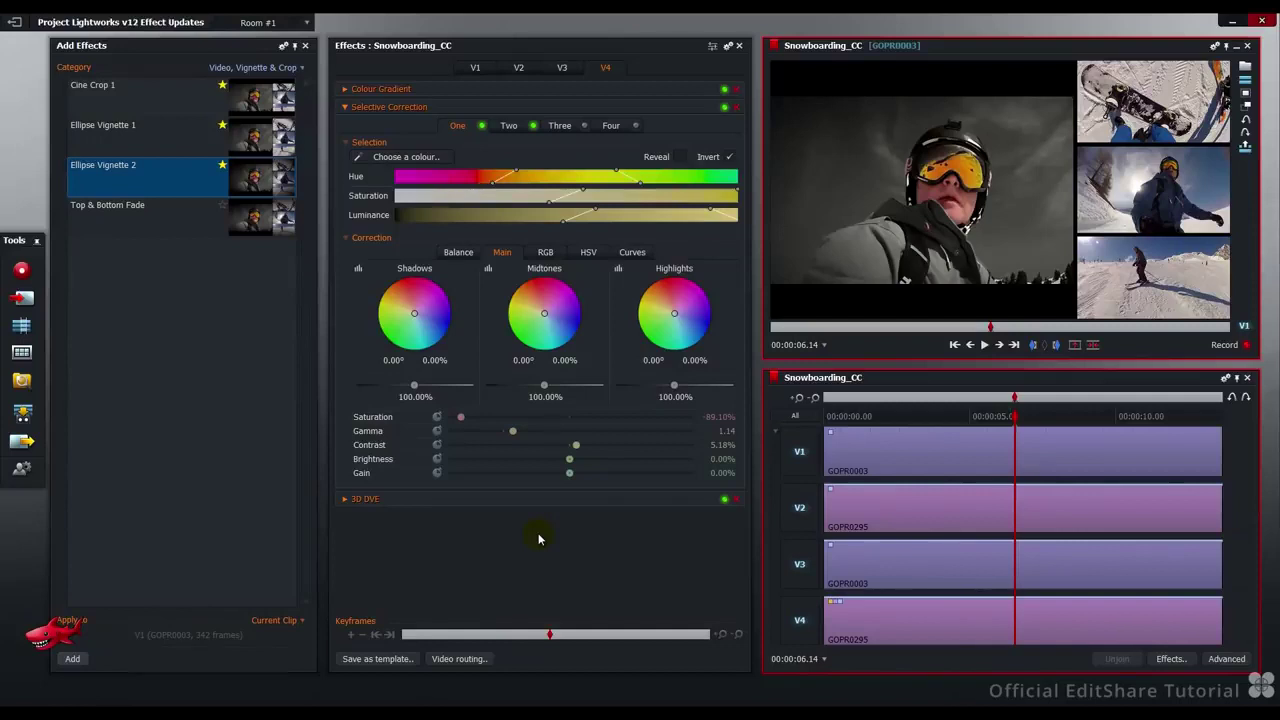
Step: Enable keyframing for correction One's Saturation, Gamma, Contrast, Brightness and Gain
{"action": "left_click", "coordinate": [436, 417]}
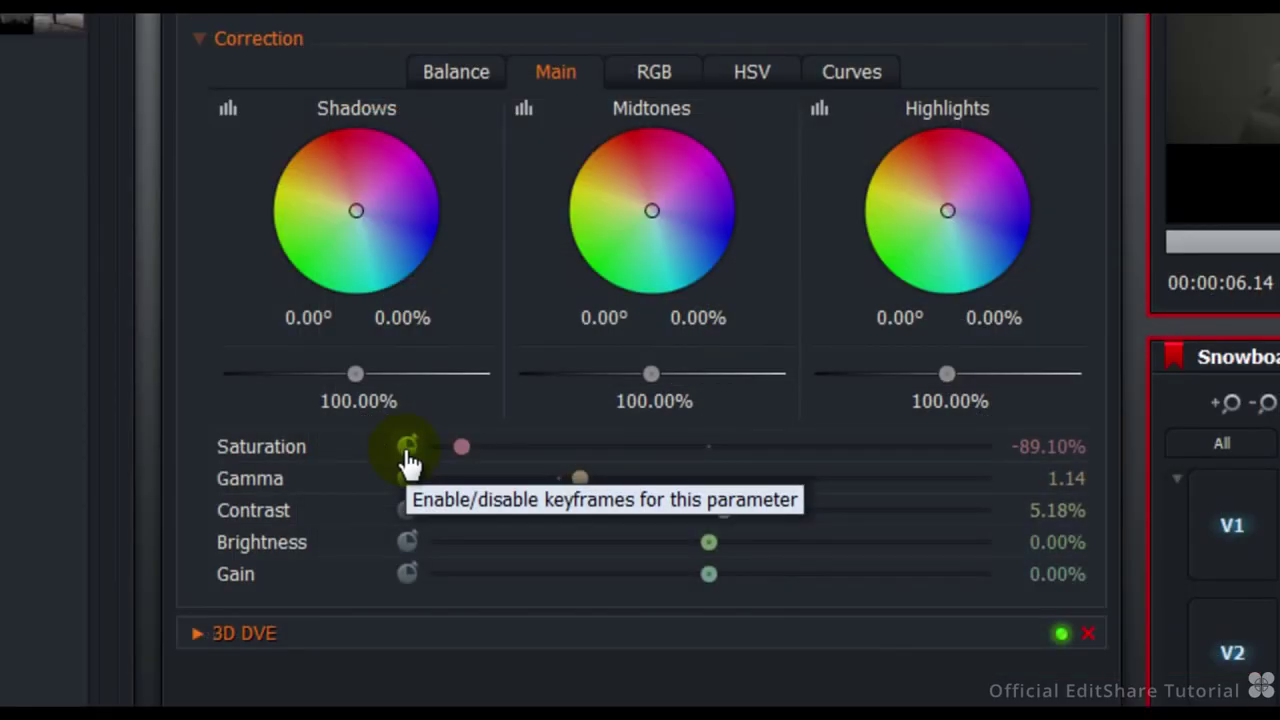
{"action": "left_click", "coordinate": [407, 480]}
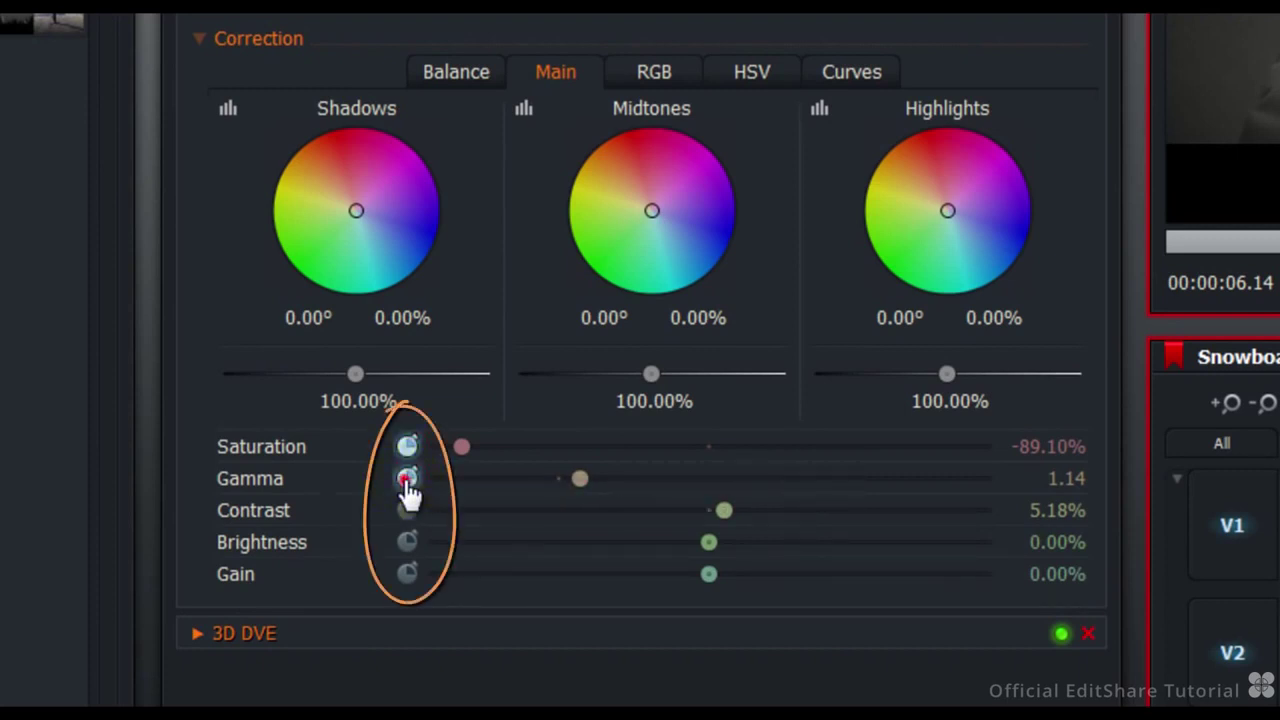
{"action": "left_click", "coordinate": [409, 513]}
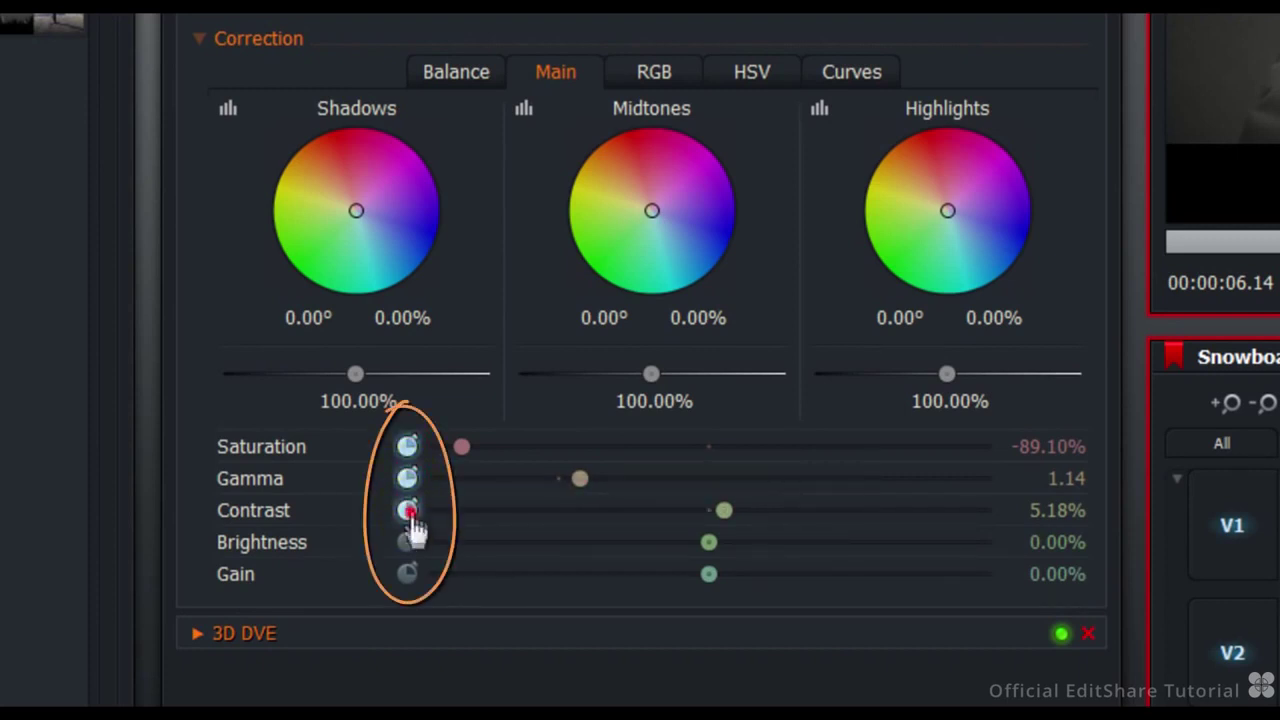
{"action": "left_click", "coordinate": [408, 542]}
{"action": "left_click", "coordinate": [408, 574]}
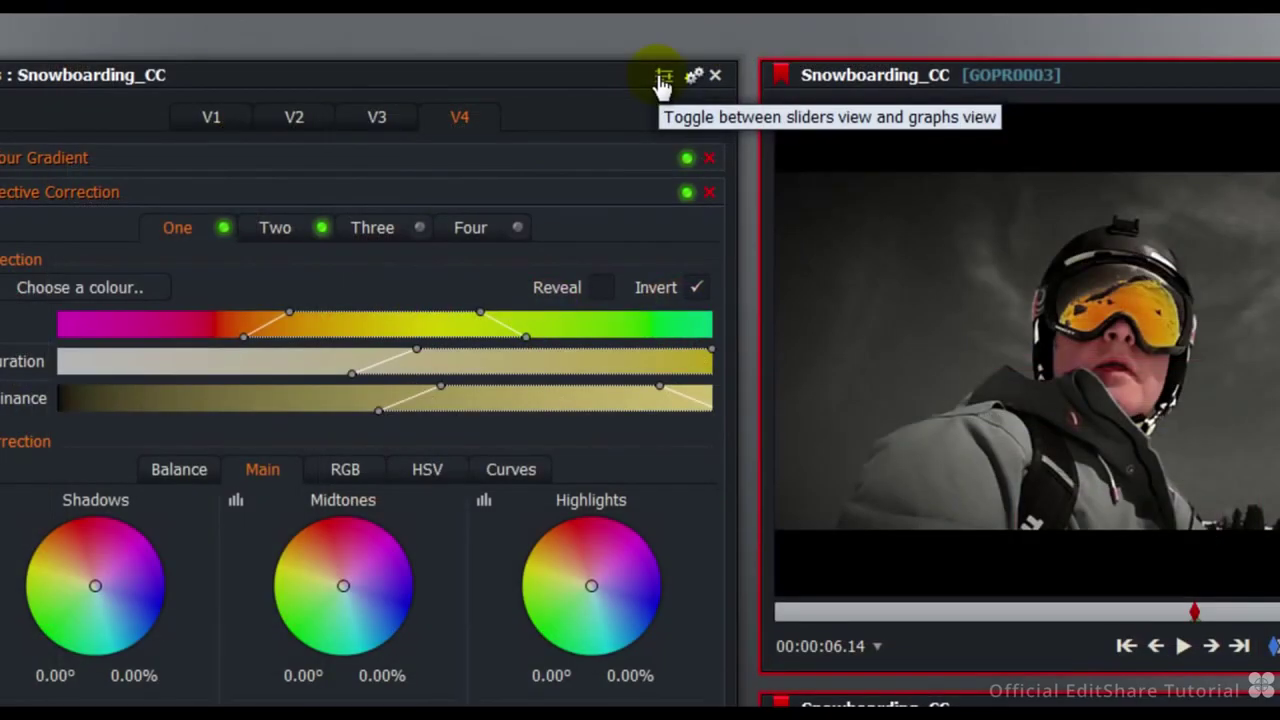
Step: Switch the effects to graphs view and add Saturation keyframes at 00:00:09.02 and 00:00:11.03, raising the second one
{"action": "left_click", "coordinate": [661, 80]}
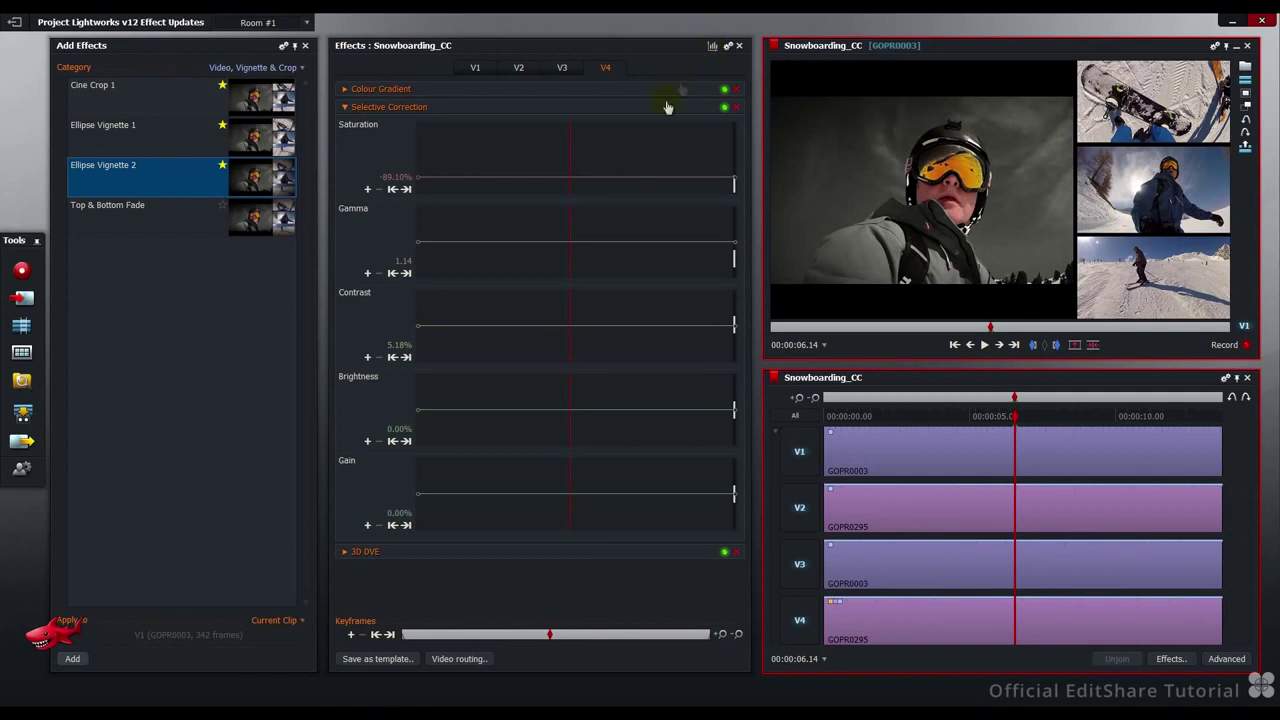
{"action": "left_click", "coordinate": [629, 176]}
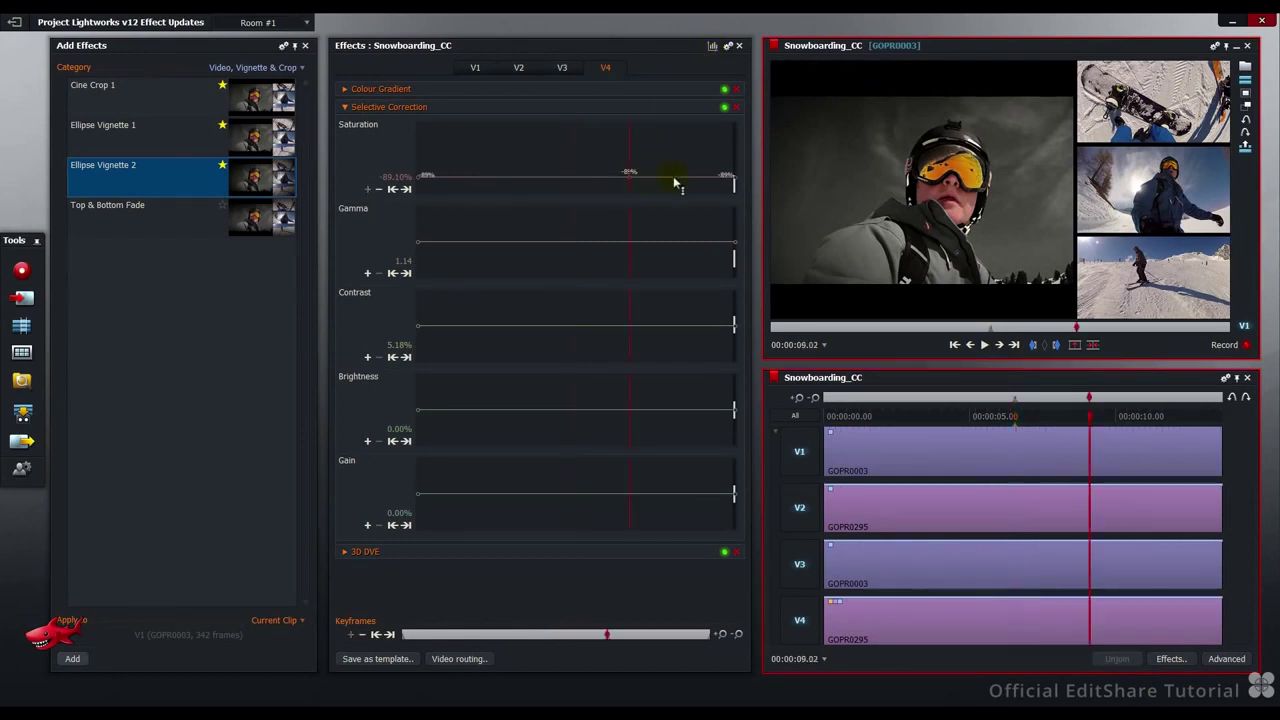
{"action": "left_click", "coordinate": [675, 182]}
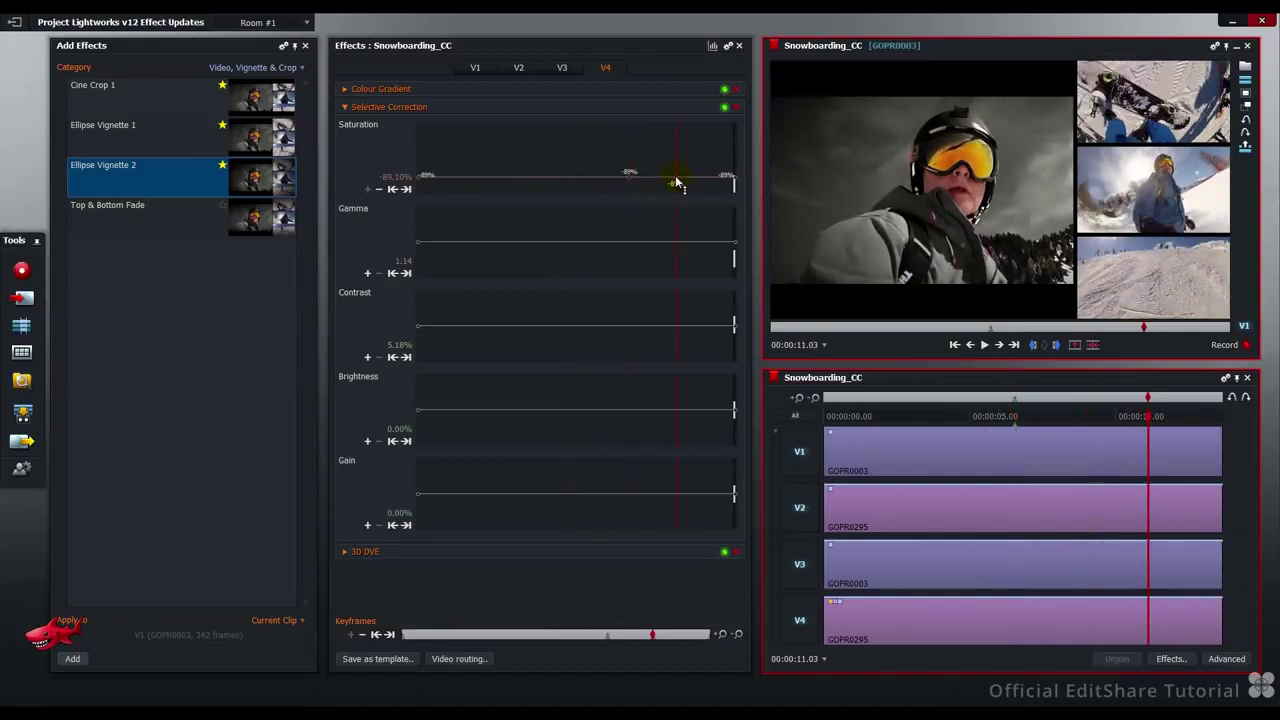
{"action": "left_click_drag", "start_coordinate": [677, 184], "coordinate": [688, 160]}
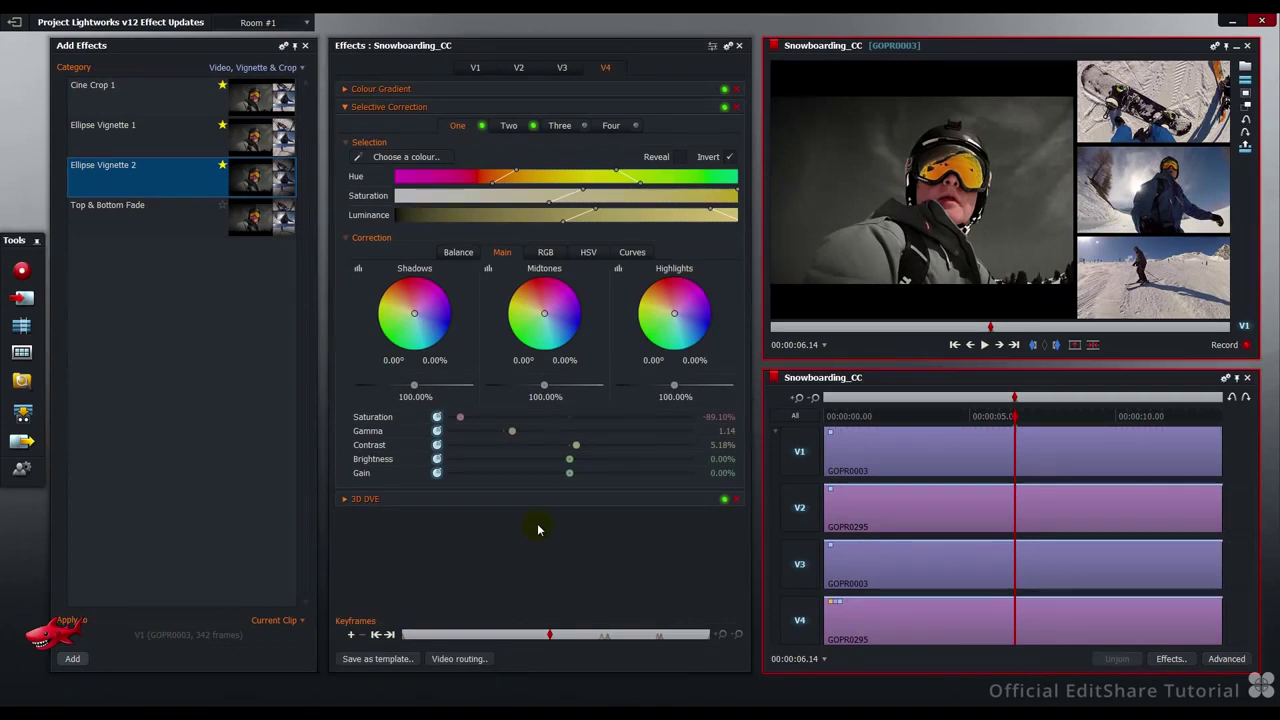
Step: Import the Lightworks.prefs file from the Preferences folder as the program preferences
{"action": "left_click", "coordinate": [22, 474]}
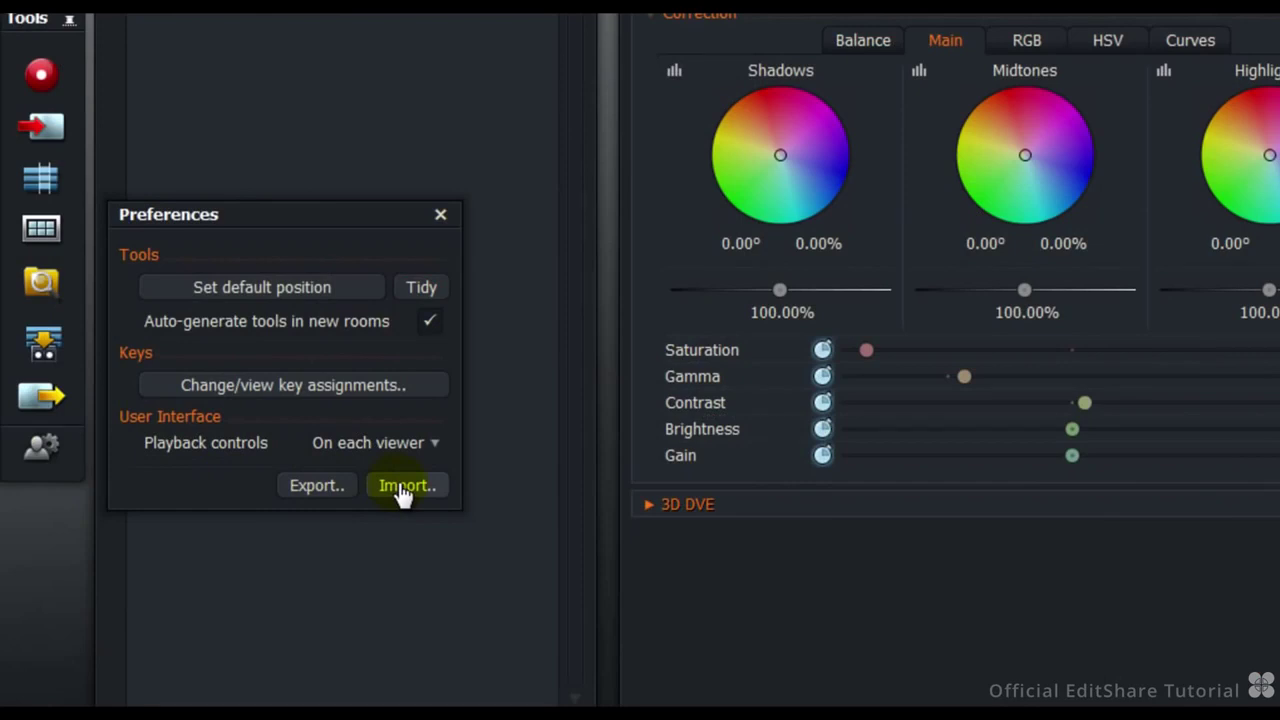
{"action": "left_click", "coordinate": [401, 487]}
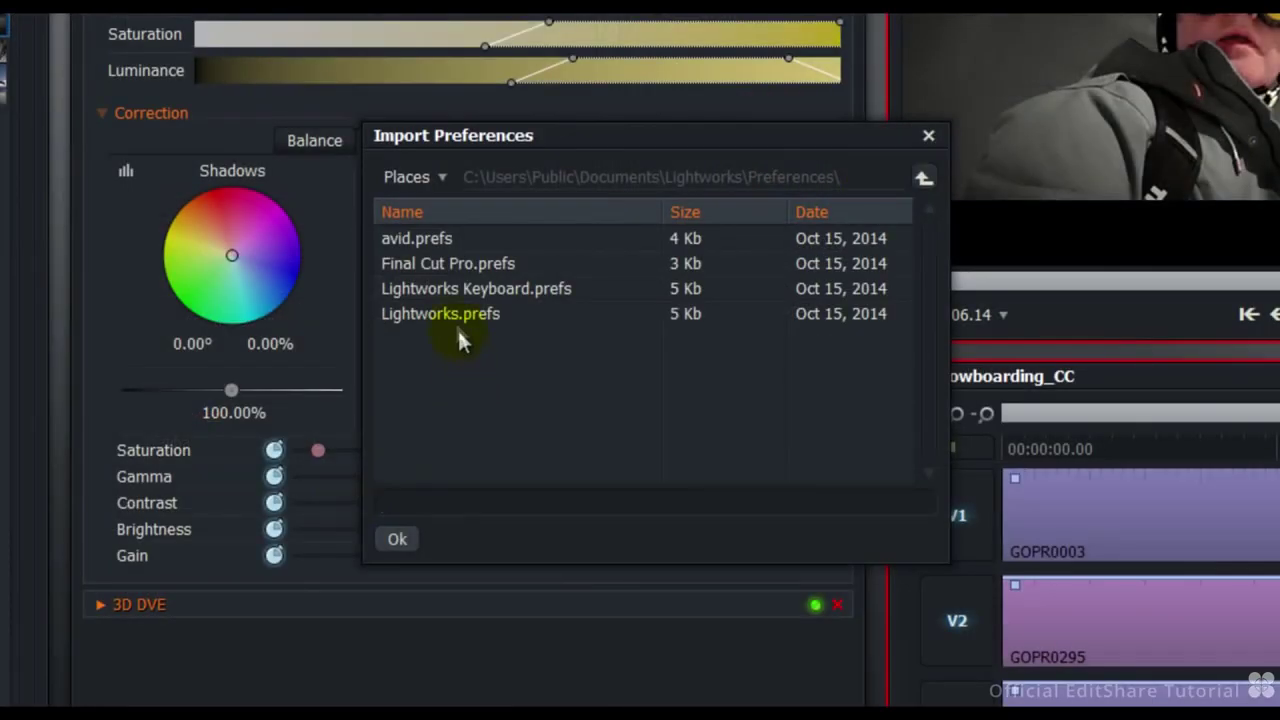
{"action": "left_click", "coordinate": [451, 314]}
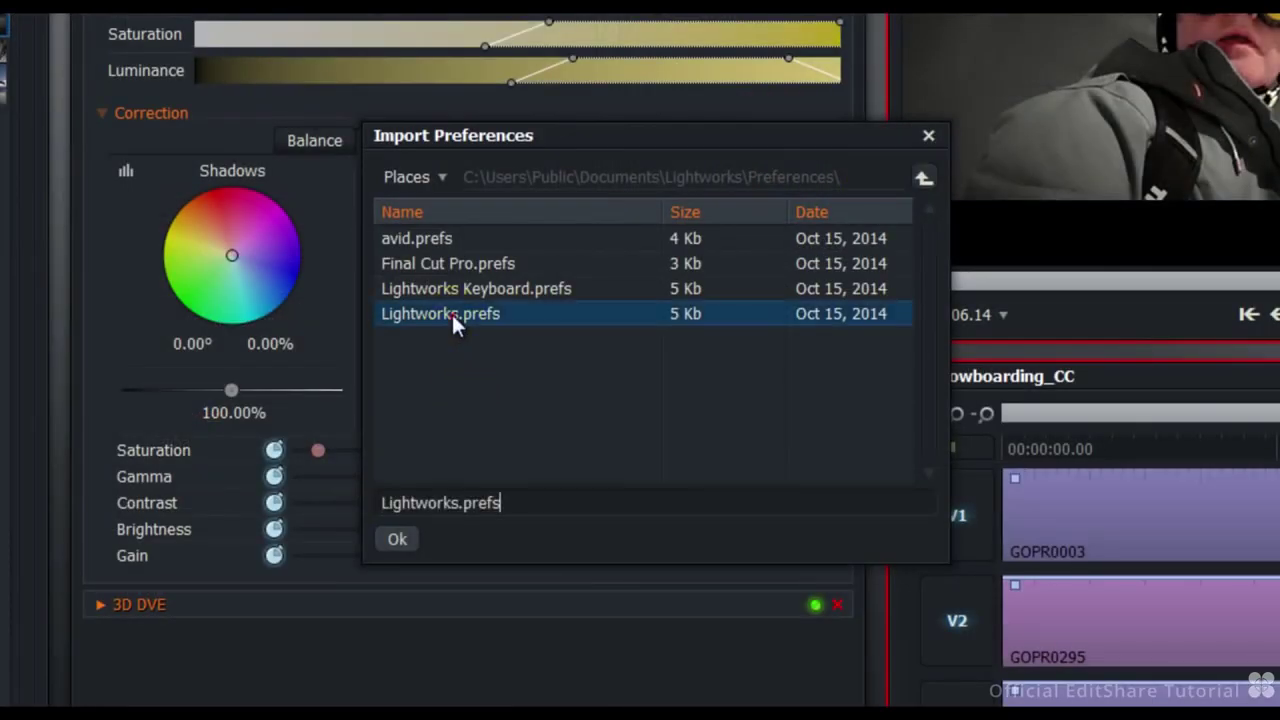
{"action": "left_click", "coordinate": [398, 545]}
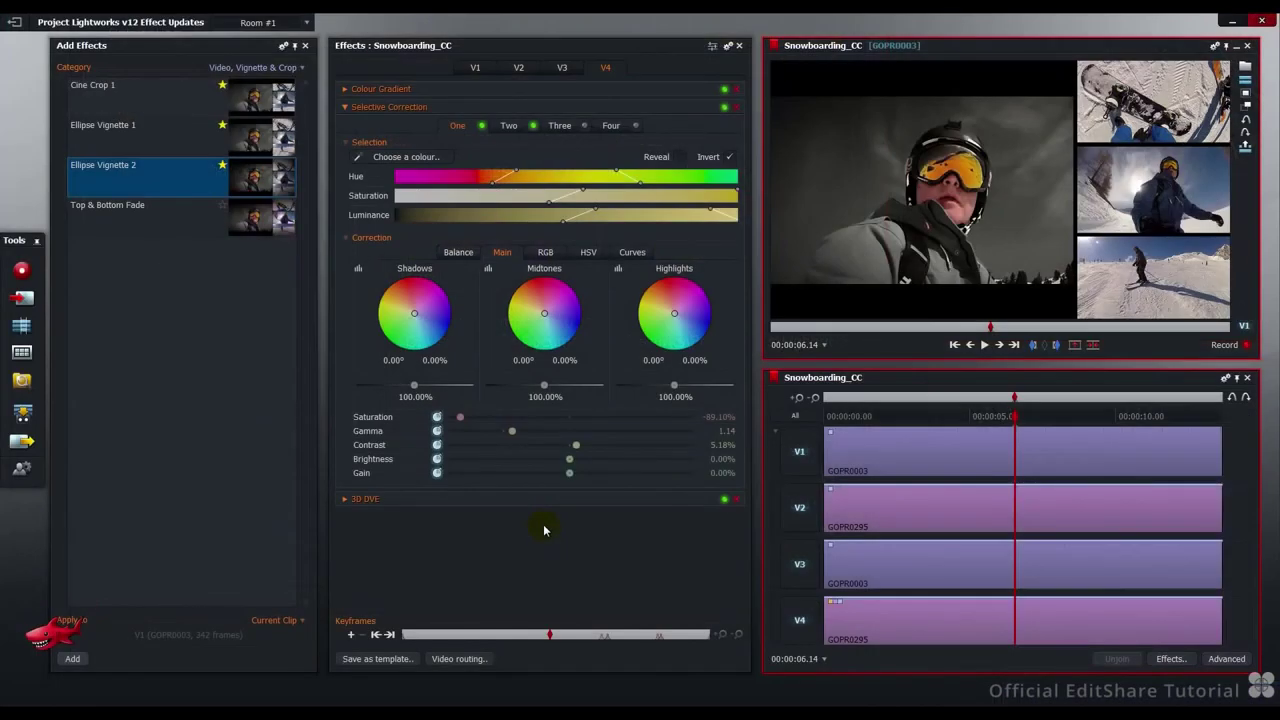